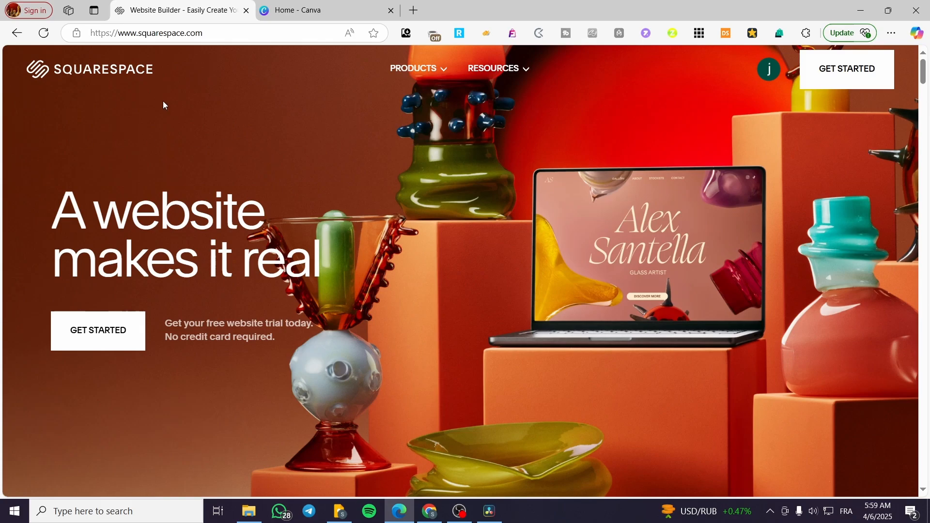
- Open the Squarespace account dashboard and go to the website with the BBQ IS LIFE thumbnail
key(alt+Left)
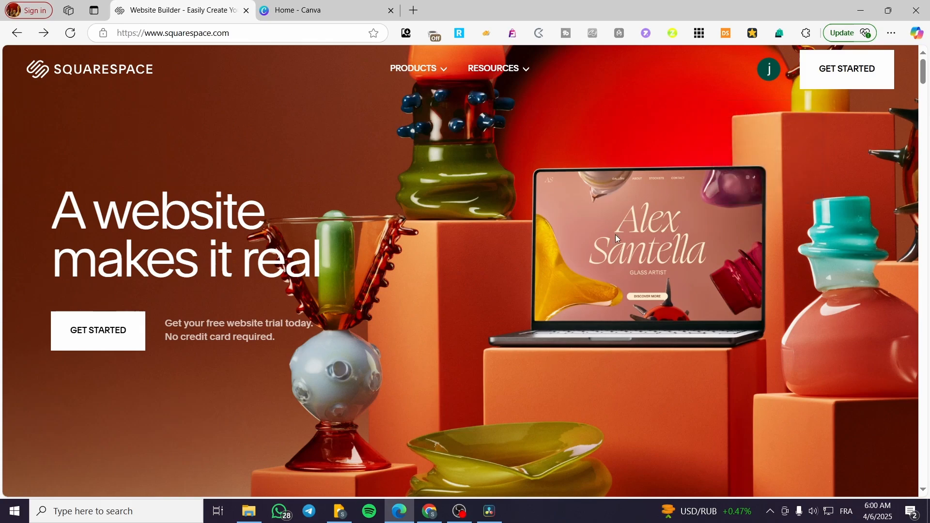
click(774, 76)
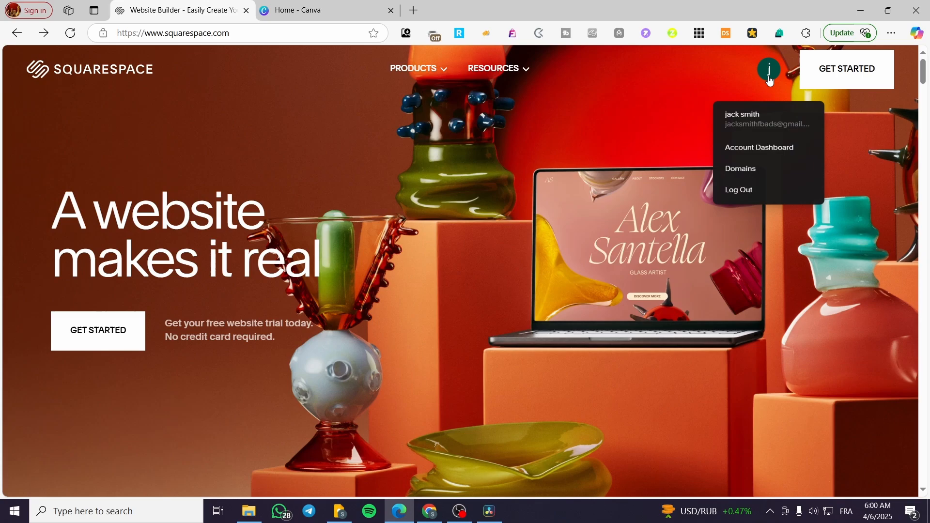
click(755, 150)
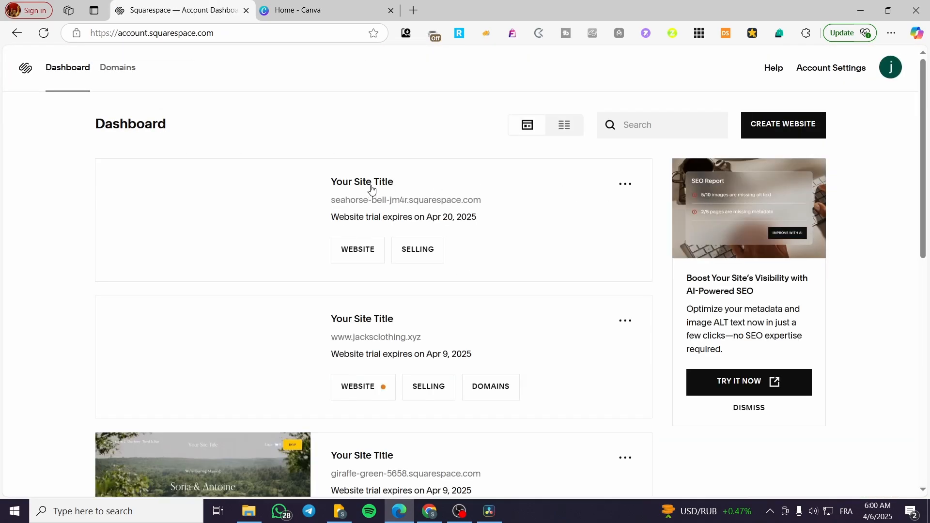
scroll(302, 248, down, 3)
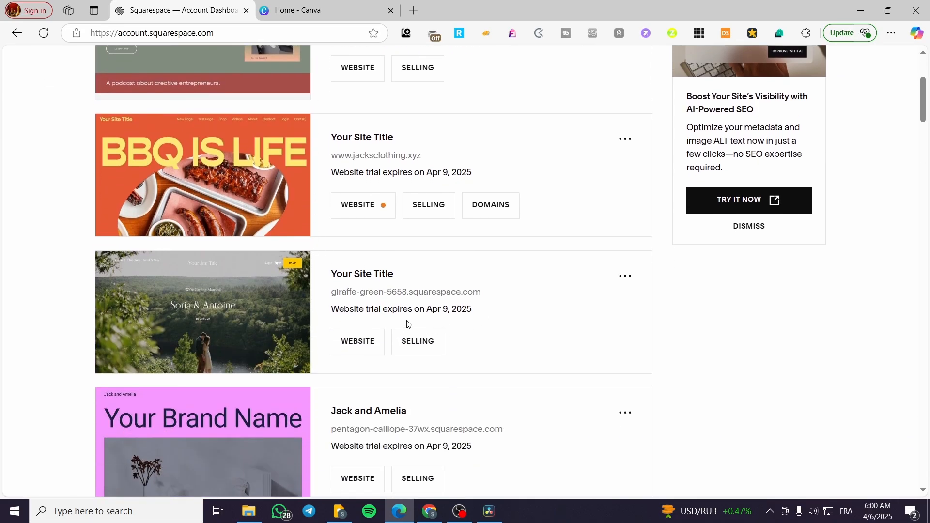
scroll(687, 326, up, 3)
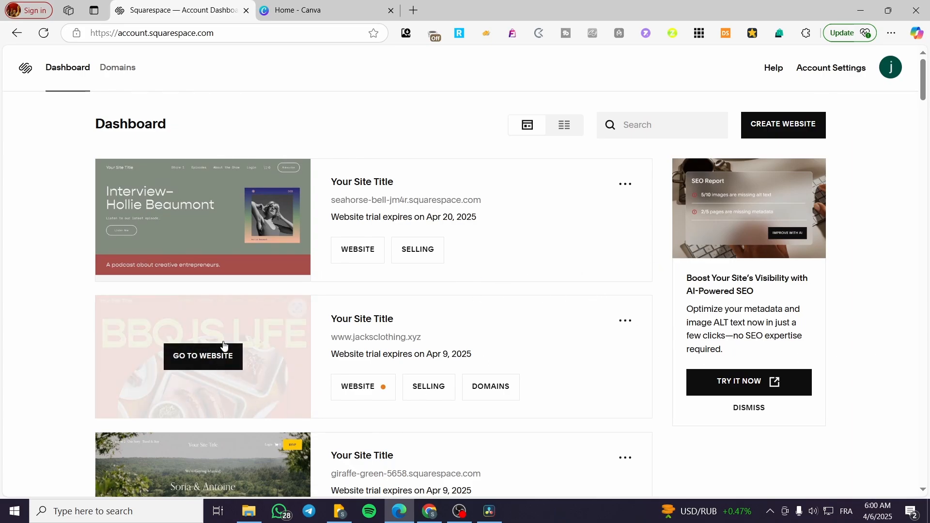
click(205, 357)
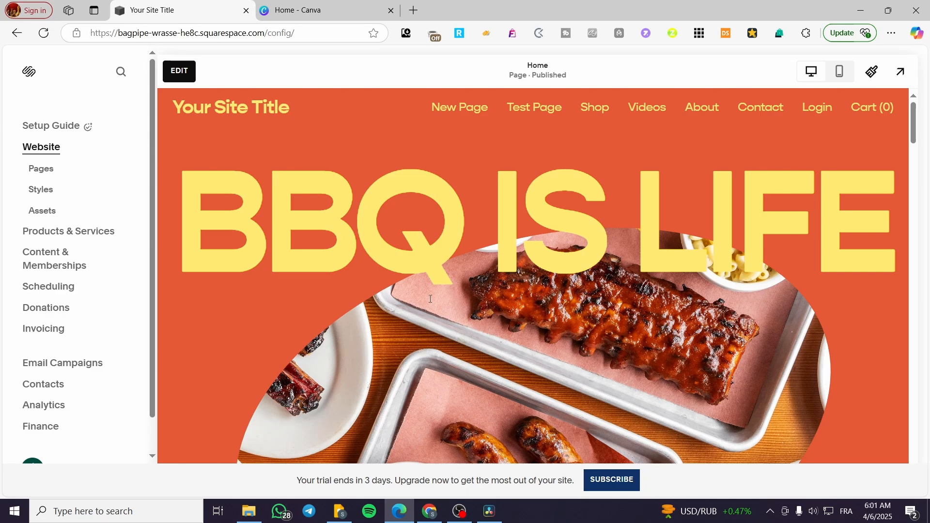
- Open the site's page list and look over the main navigation's page types and the Home page's sections
click(41, 169)
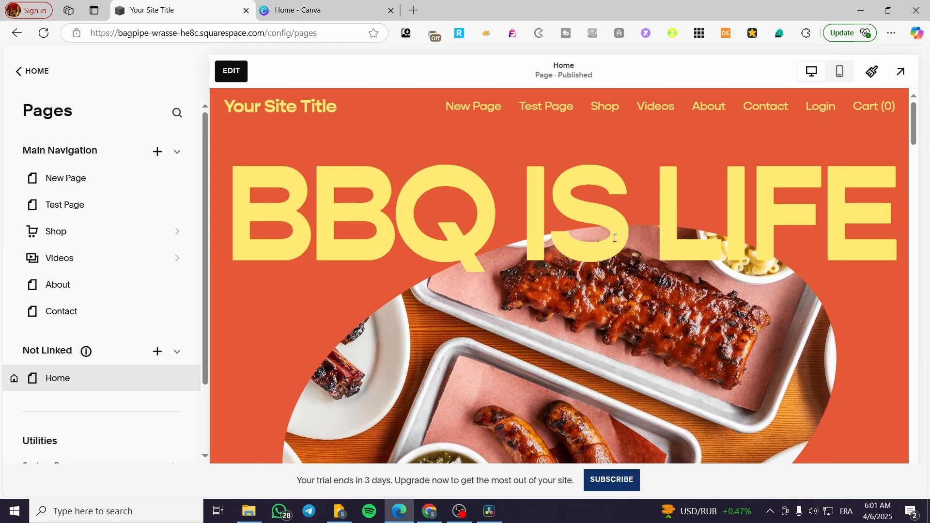
scroll(614, 238, down, 10)
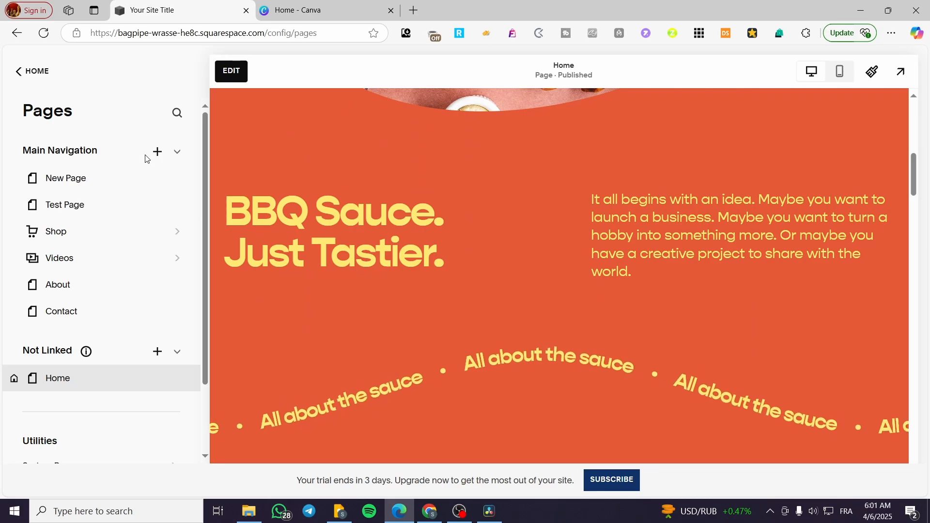
click(156, 152)
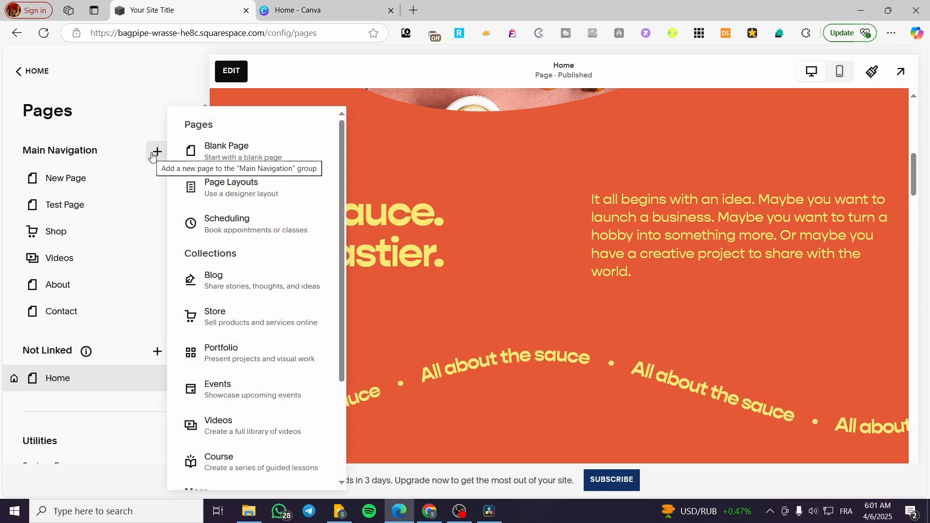
click(141, 119)
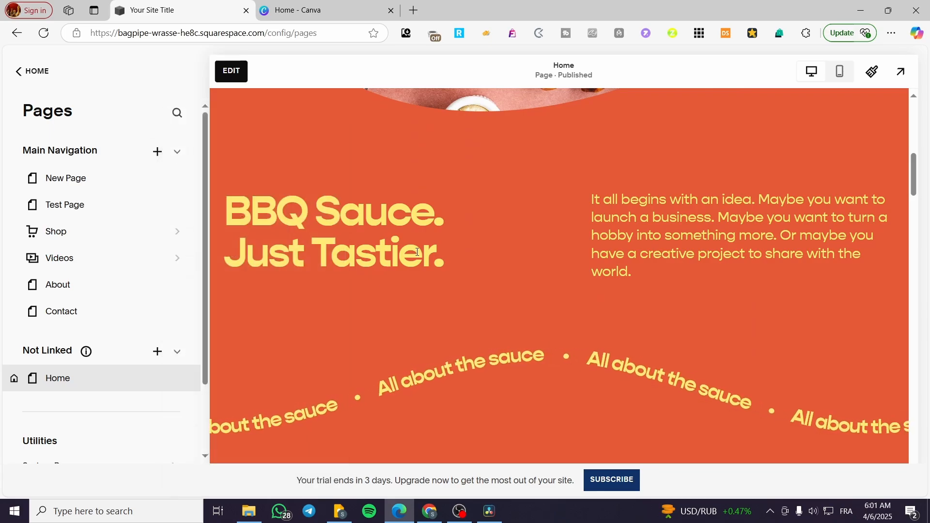
scroll(415, 249, down, 7)
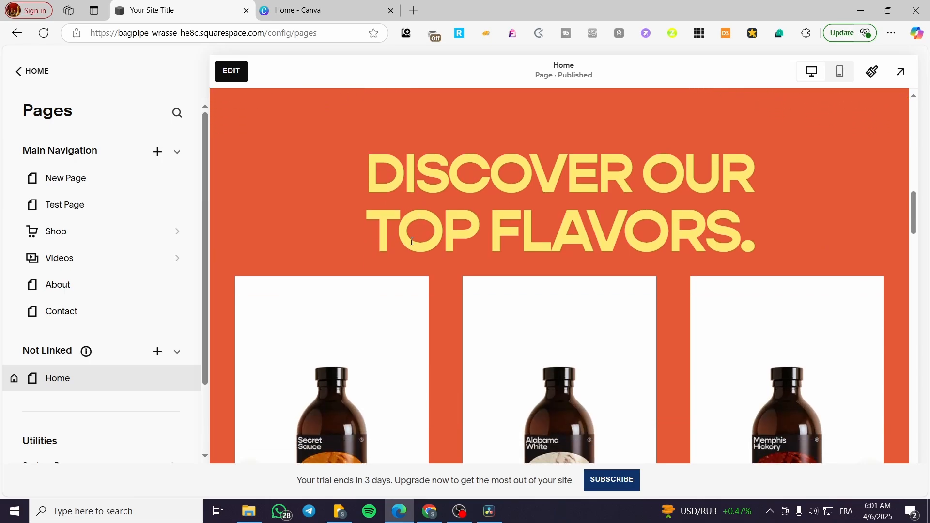
scroll(412, 243, down, 10)
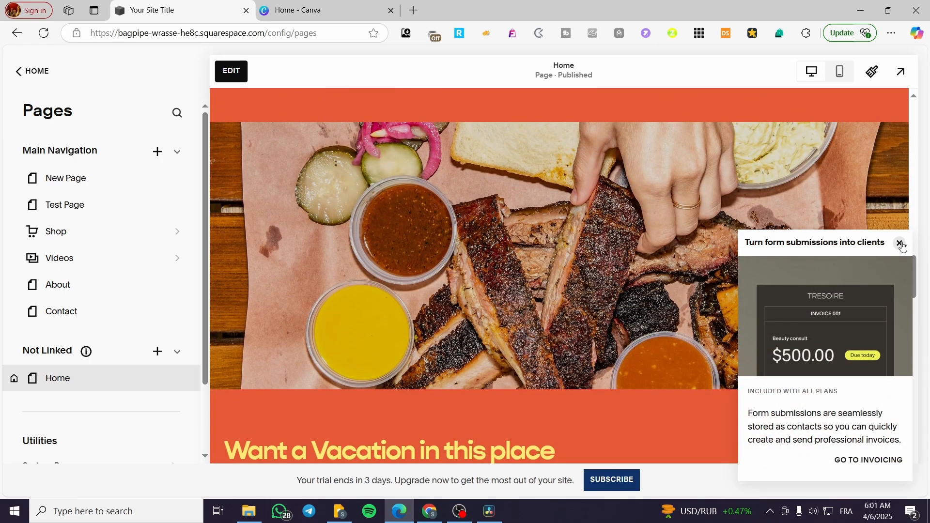
click(900, 244)
scroll(334, 312, up, 15)
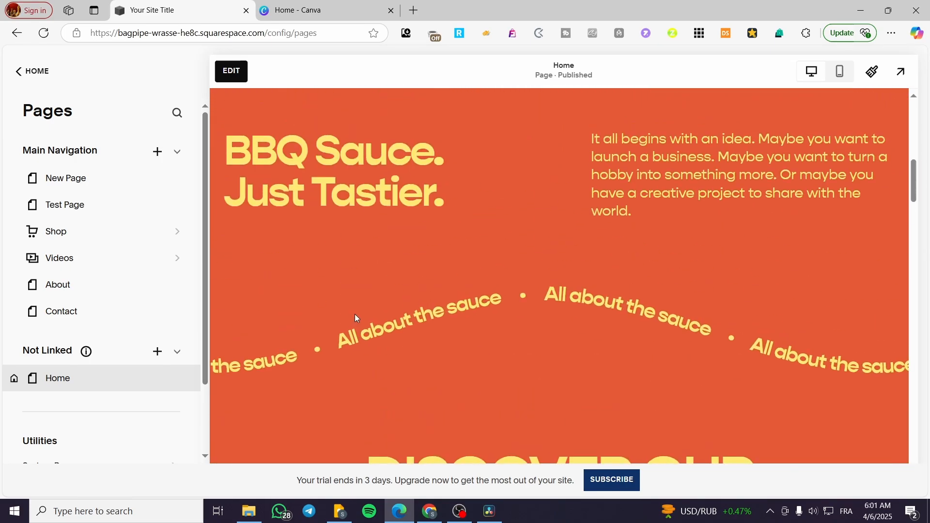
scroll(356, 318, up, 3)
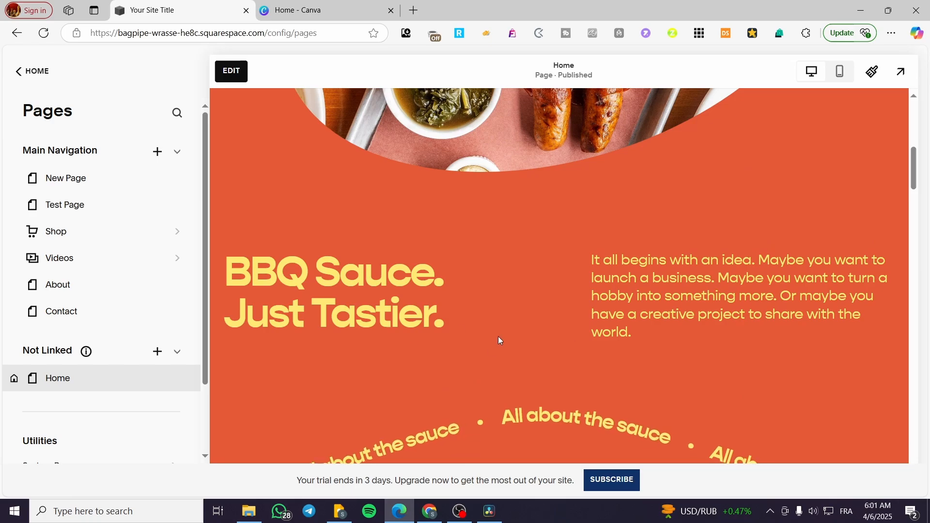
scroll(310, 310, down, 3)
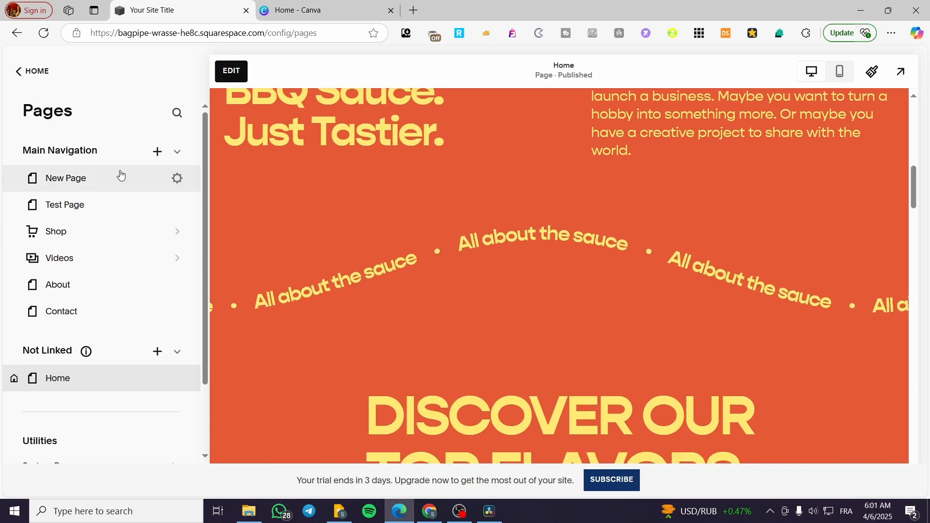
- Start editing the Home page and open the section picker for the spot directly below the sauce products
click(246, 73)
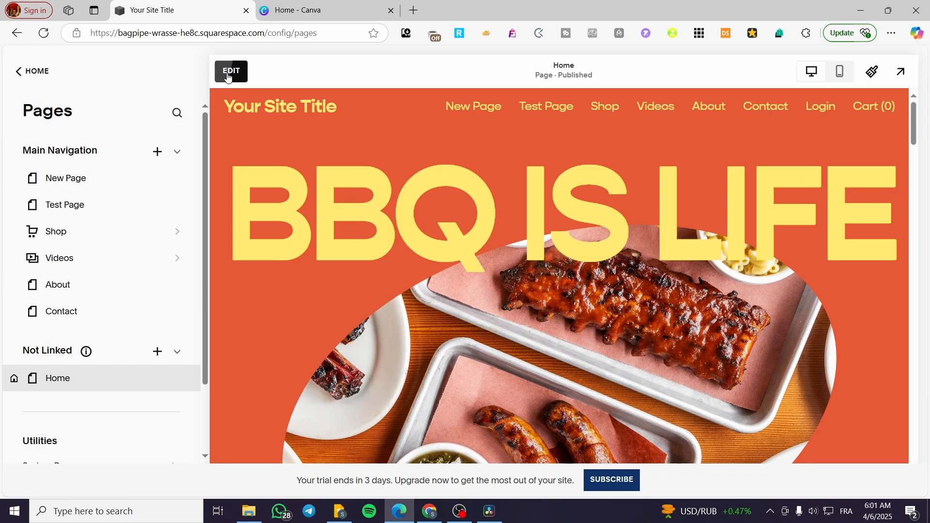
click(229, 73)
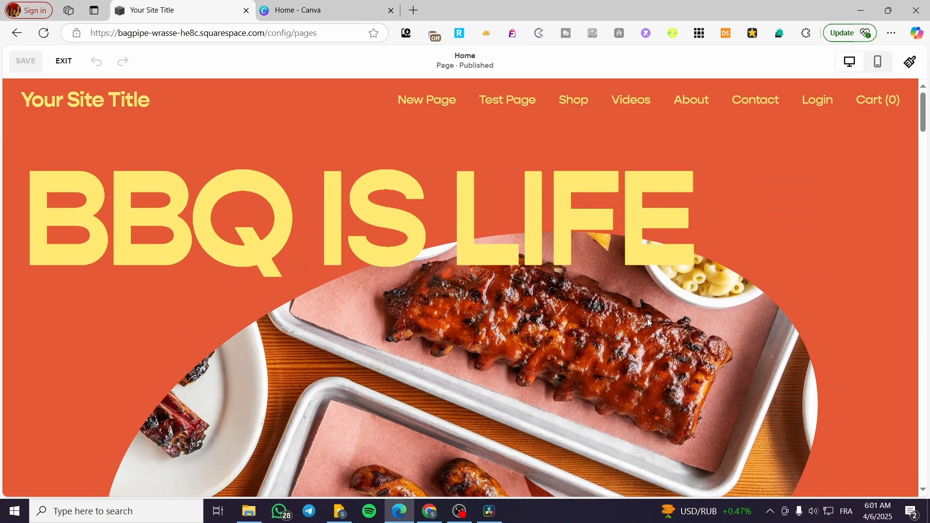
scroll(638, 309, down, 8)
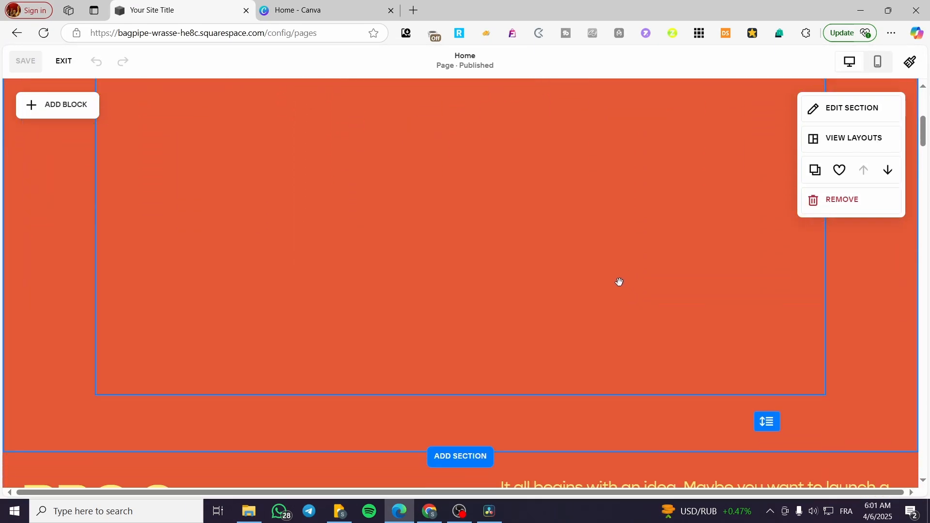
scroll(461, 276, down, 7)
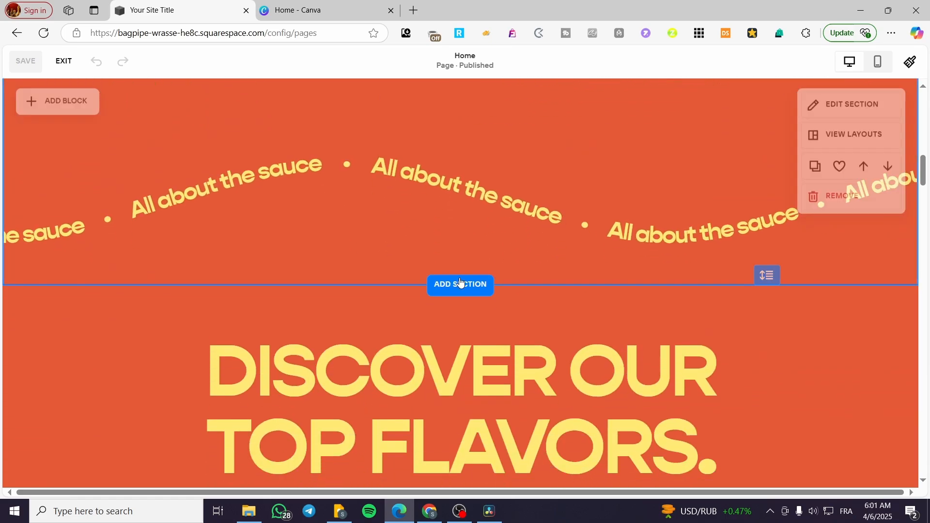
scroll(461, 287, down, 10)
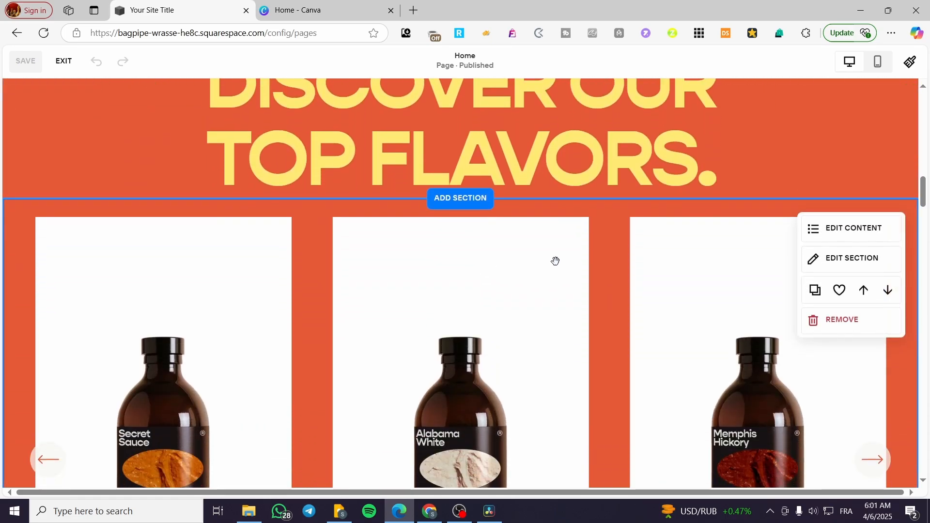
scroll(530, 275, down, 5)
scroll(513, 277, up, 6)
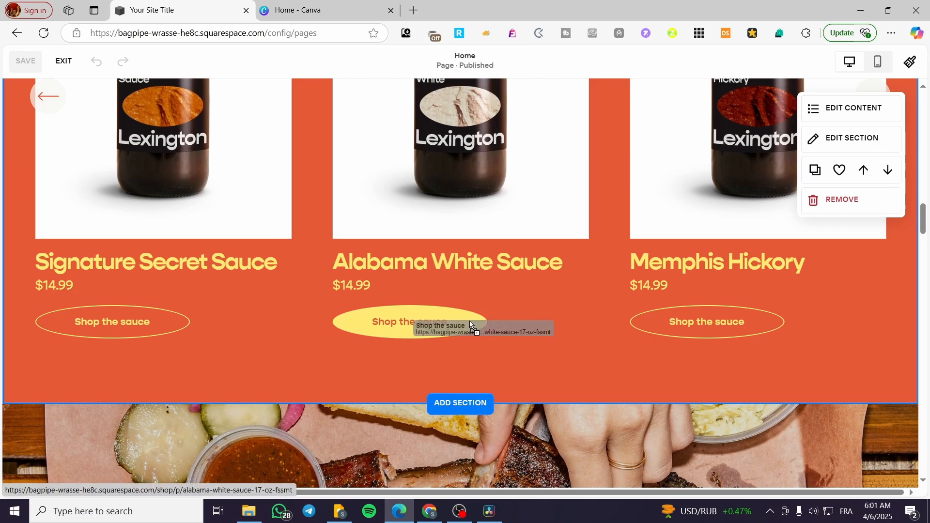
click(468, 406)
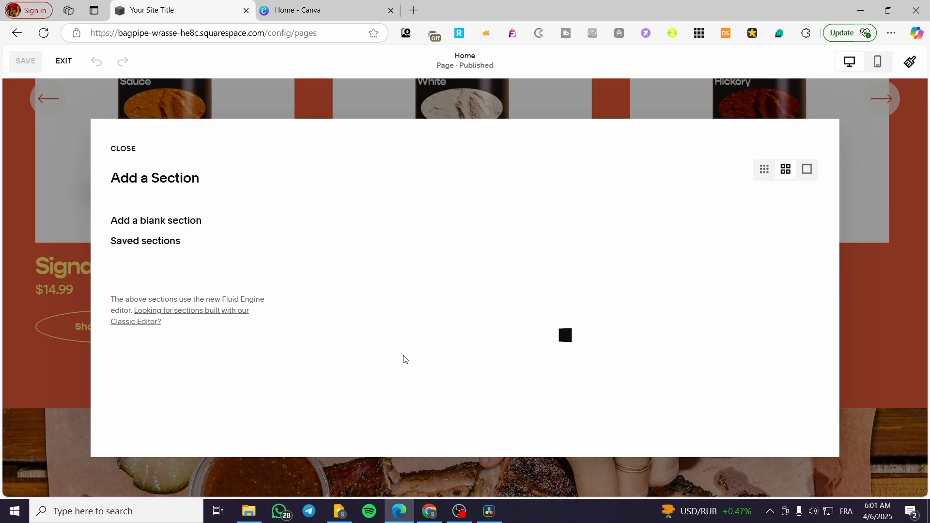
- Browse the section template categories, including Contact, About, People, Products, Services and Digital Products
scroll(187, 354, down, 4)
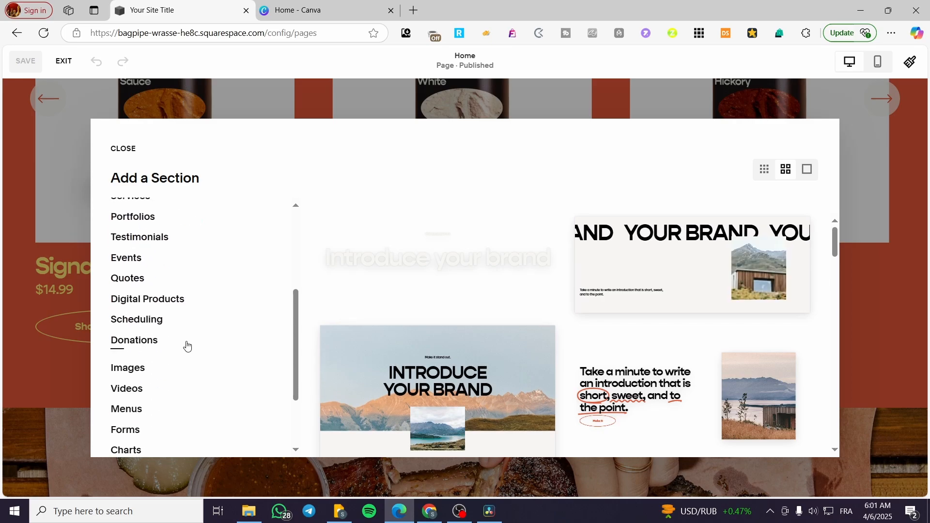
scroll(192, 347, down, 2)
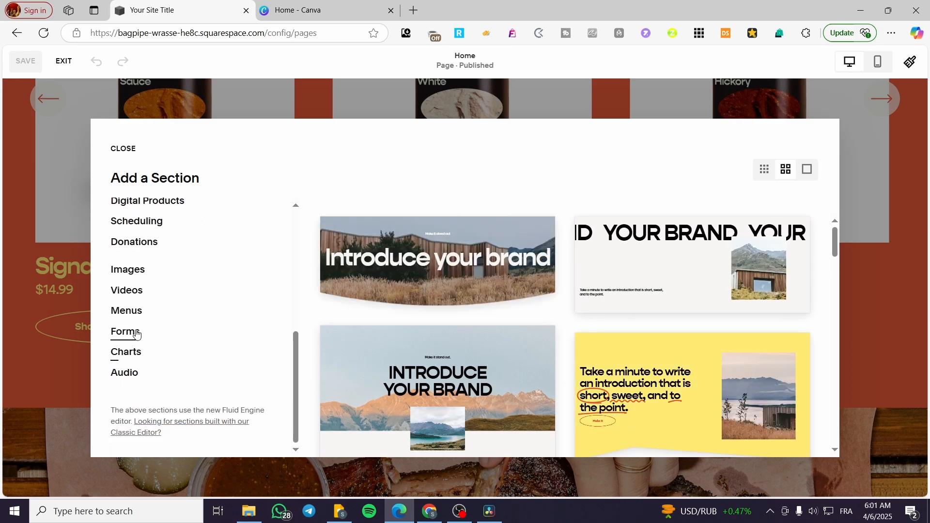
scroll(137, 325, up, 4)
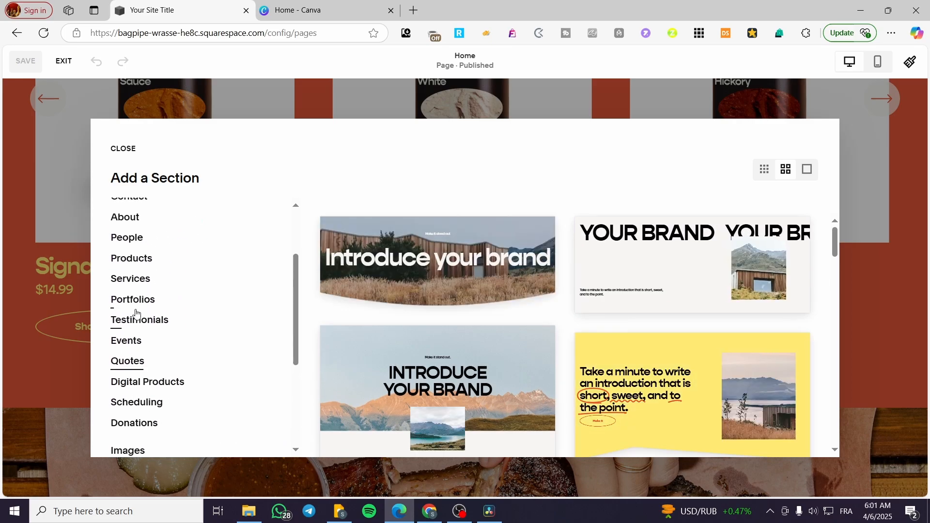
scroll(136, 322, up, 1)
click(139, 260)
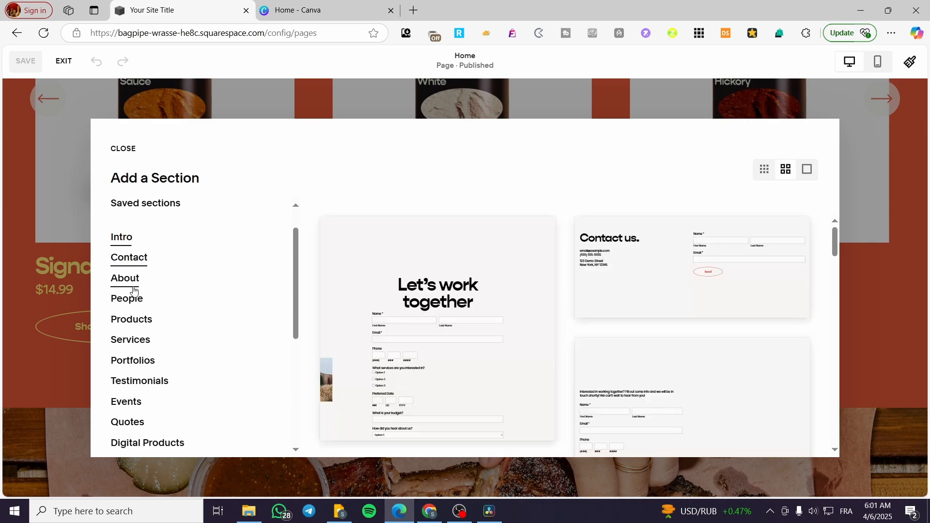
scroll(517, 307, down, 5)
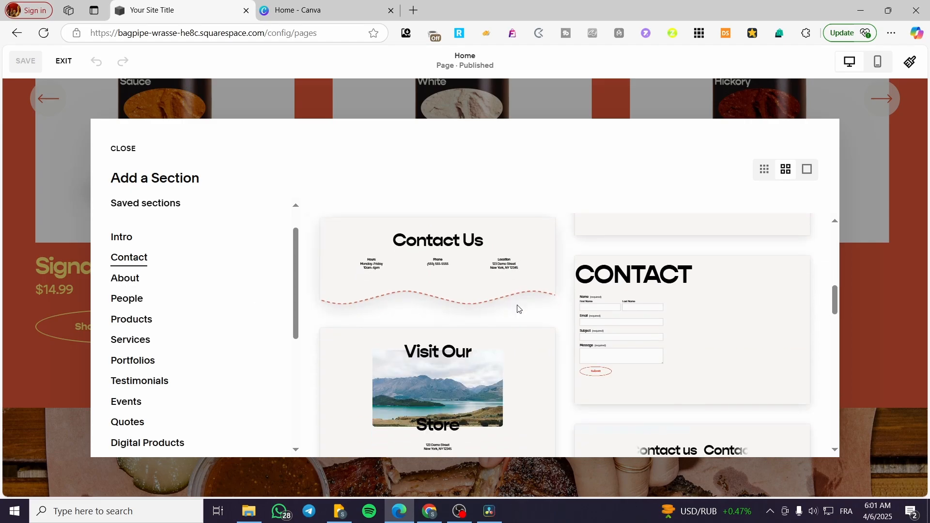
scroll(518, 310, down, 10)
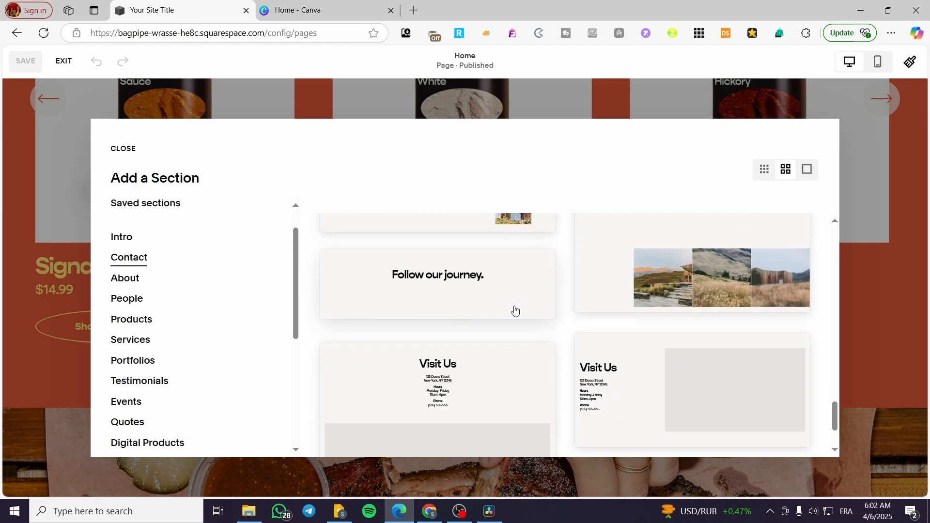
scroll(515, 311, down, 1)
click(126, 280)
click(132, 301)
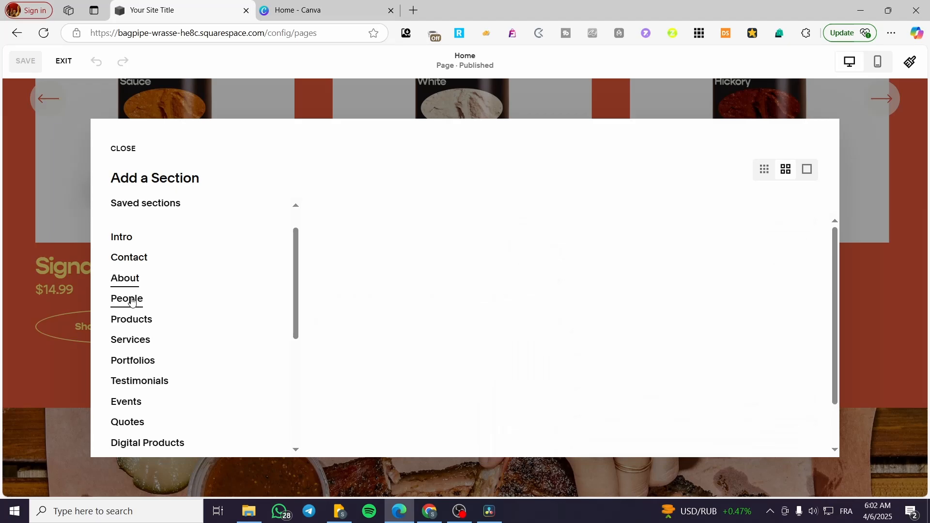
click(132, 319)
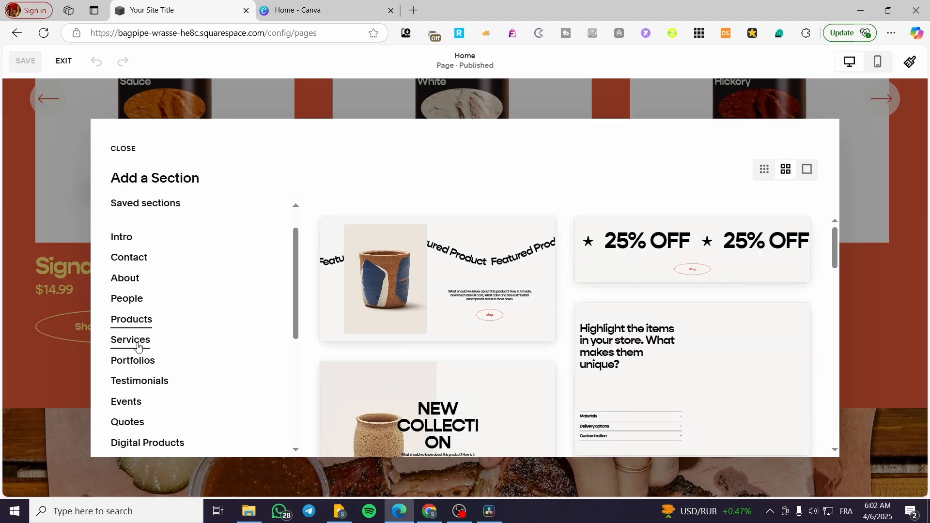
click(138, 346)
scroll(137, 339, down, 3)
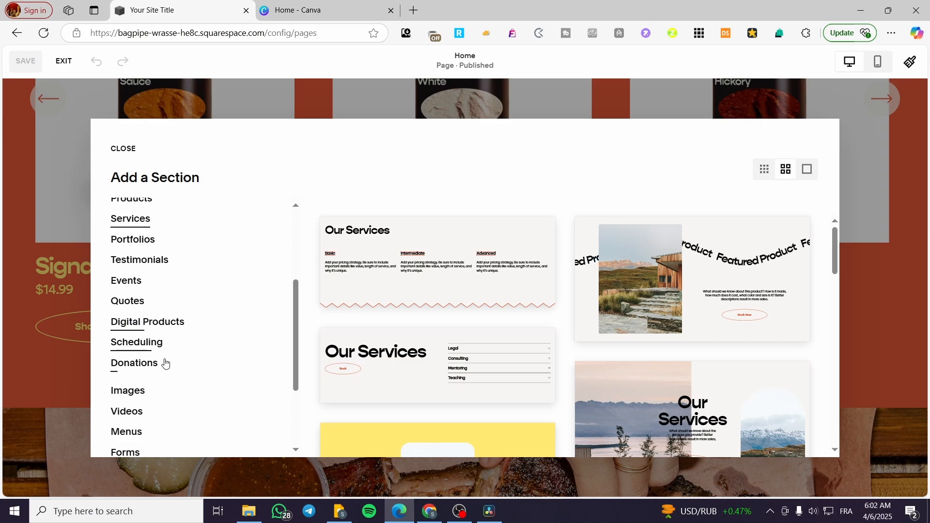
click(144, 331)
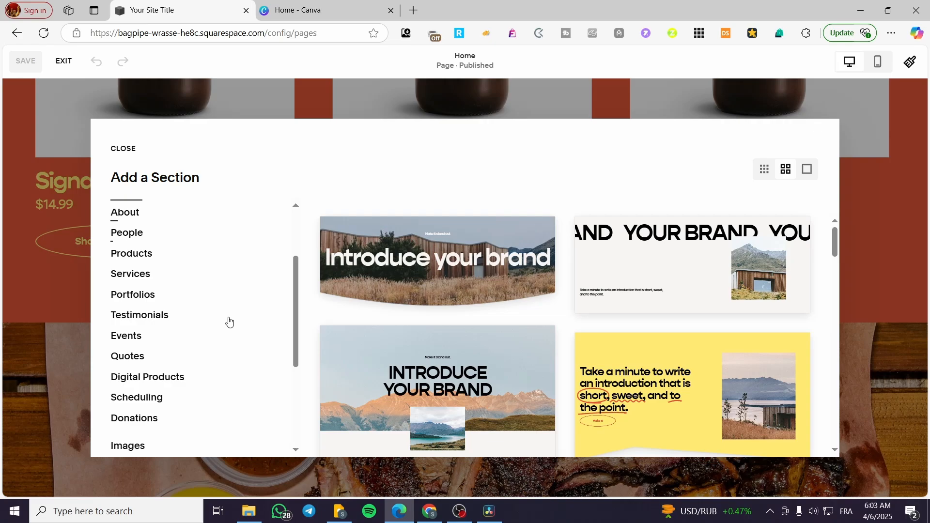
scroll(229, 322, down, 3)
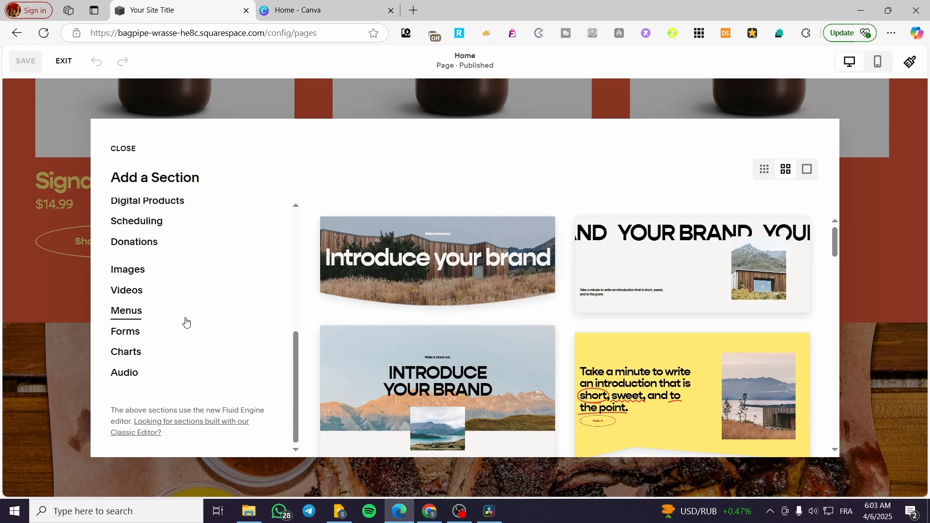
- Add a blank section between the sauce products and the barbecue photo on the Home page
scroll(184, 322, up, 8)
click(376, 346)
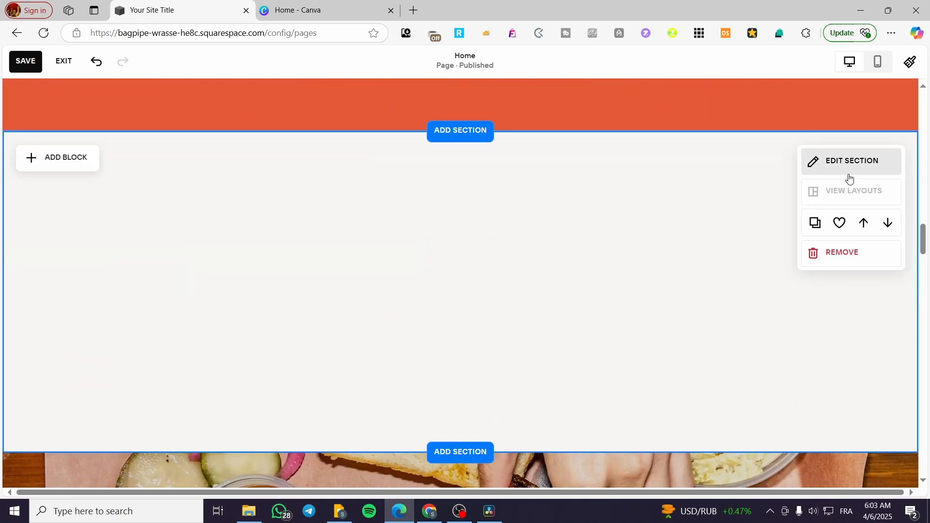
- Open the new blank section's settings, going through its background options to the list of color themes
click(850, 165)
click(806, 189)
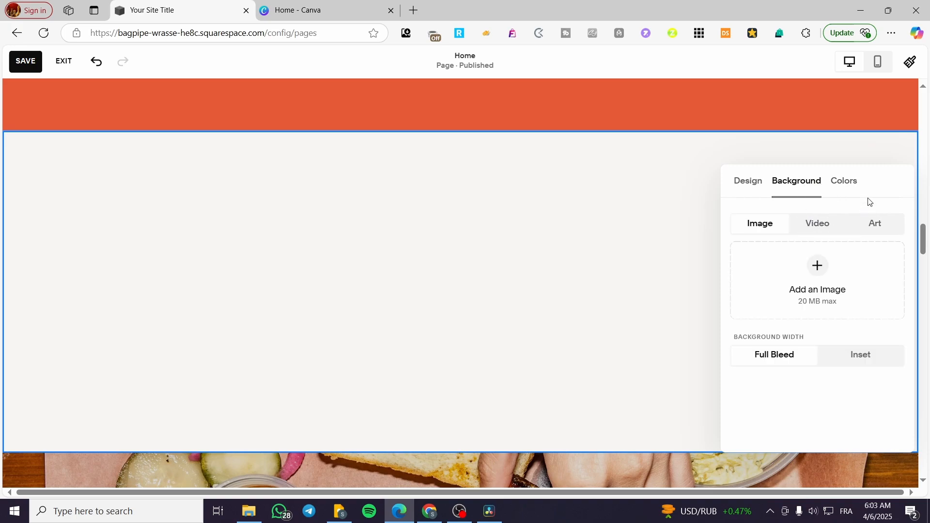
click(856, 193)
scroll(822, 361, down, 1)
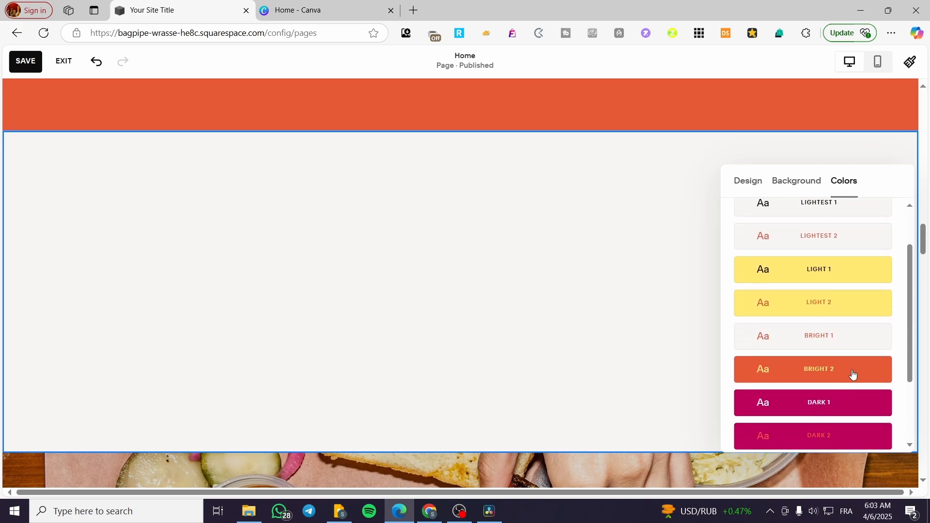
- Try the Bright 2 and Lightest 1 color themes on the blank section
click(853, 374)
scroll(574, 351, up, 3)
scroll(614, 351, down, 1)
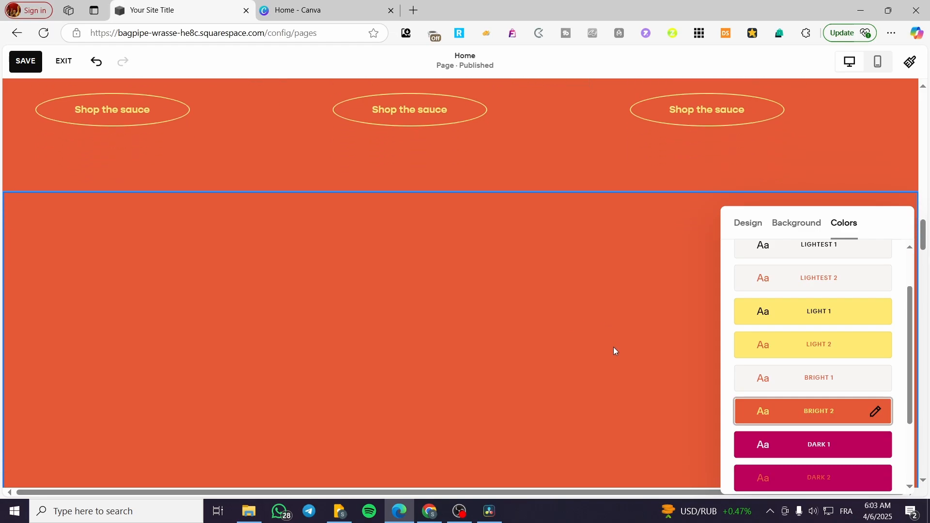
scroll(795, 373, up, 1)
click(765, 309)
scroll(600, 356, down, 2)
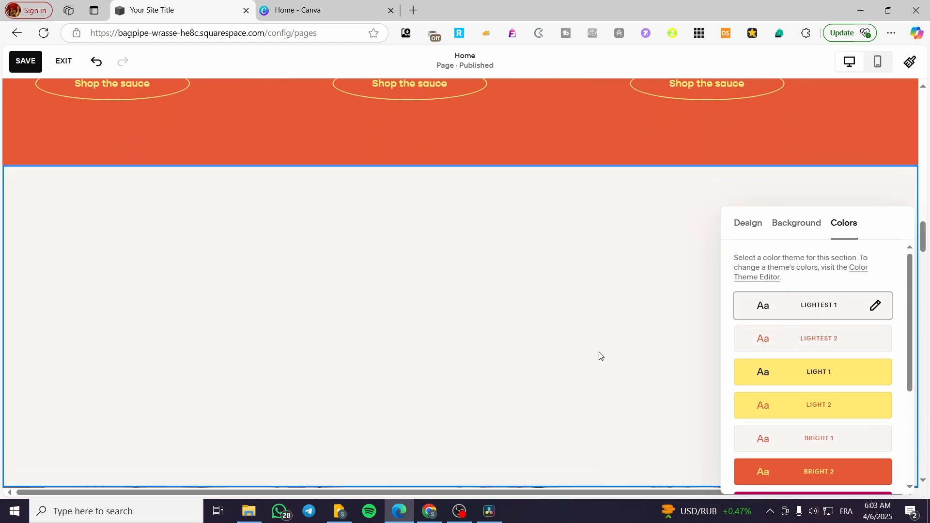
- Set the blank section's color theme to Lightest 2 and close the section settings
click(827, 244)
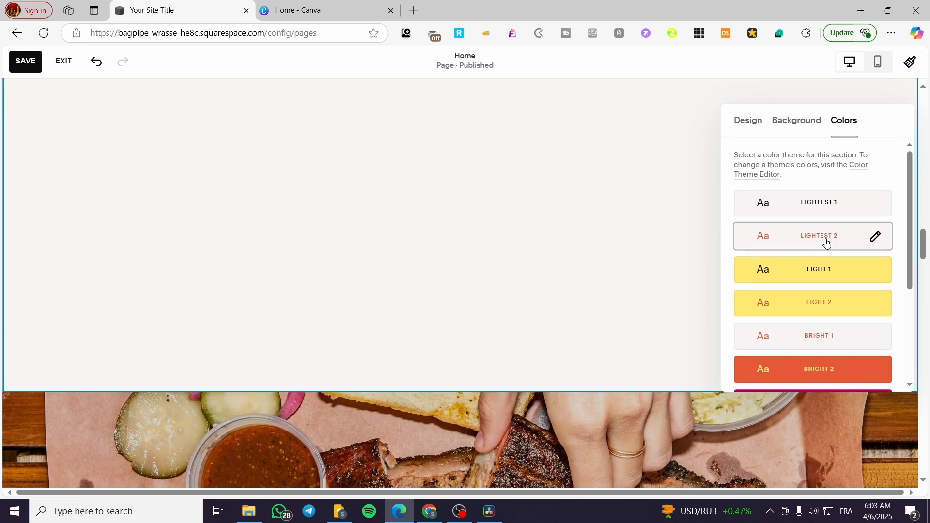
click(588, 298)
scroll(499, 336, up, 2)
scroll(488, 341, down, 1)
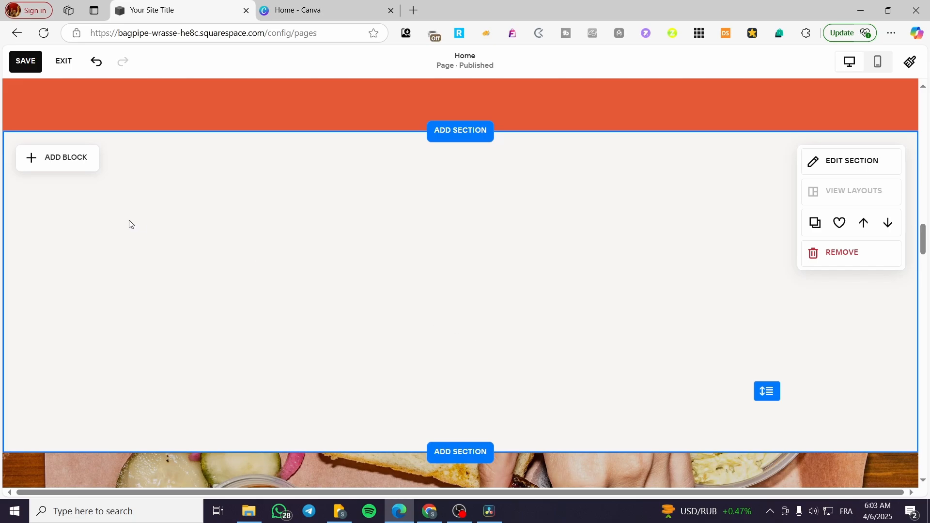
- Add a text block near the section's upper middle reading "Download Our Free Ebook and learn a lot about Selling Digital Products"
click(67, 165)
click(56, 242)
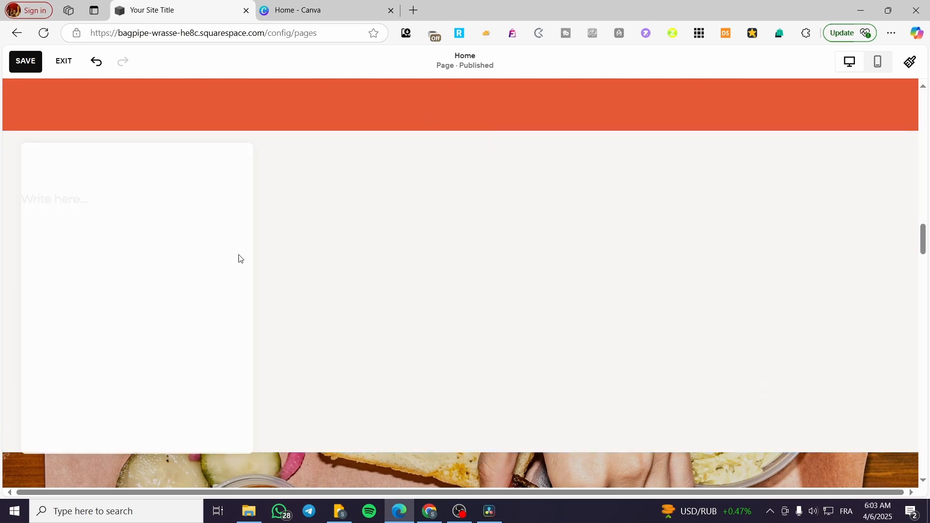
drag(239, 242, 429, 210)
click(375, 206)
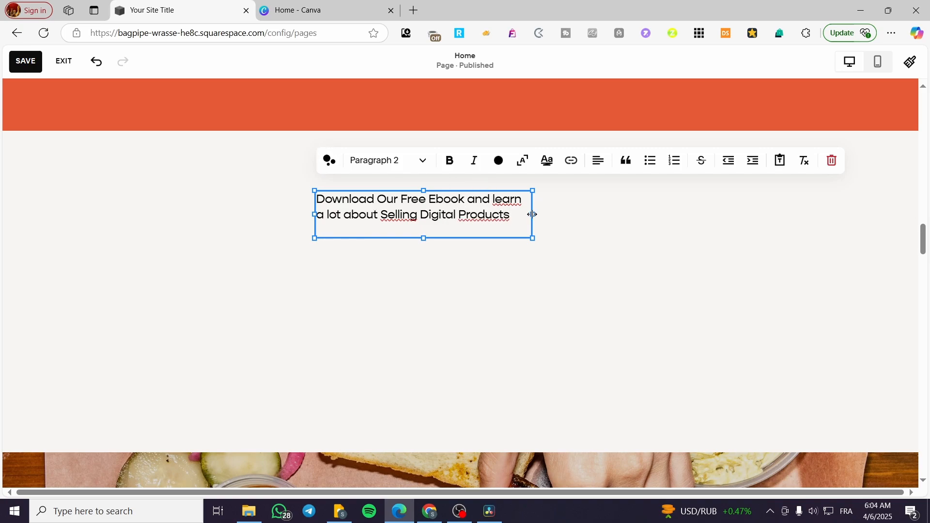
- Make the ebook text bold in Heading 3 style and widen its block so the text fits on two lines
key(ctrl+a)
click(450, 161)
click(402, 163)
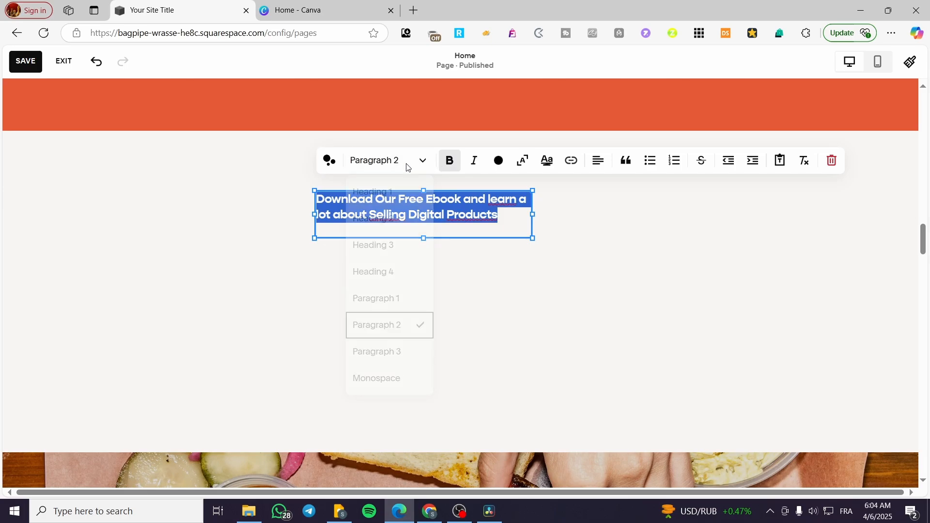
click(395, 250)
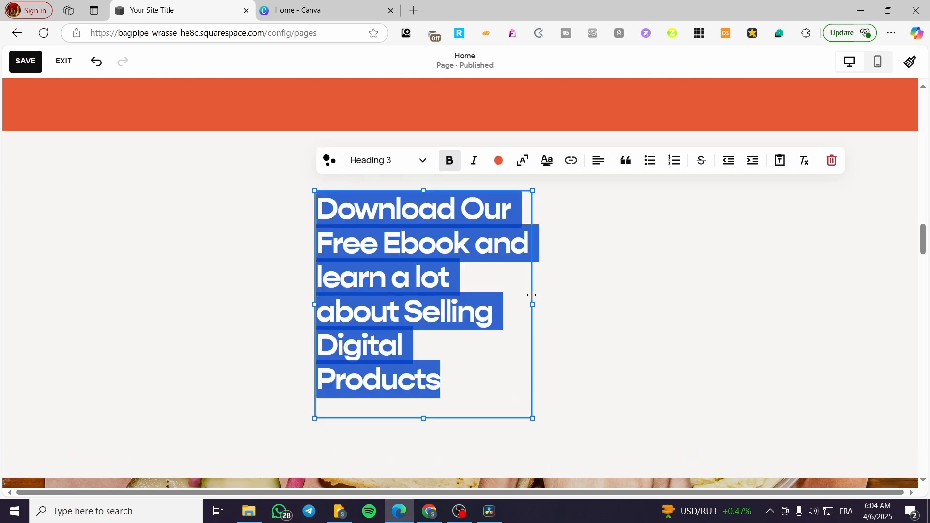
drag(532, 295, 826, 313)
click(882, 330)
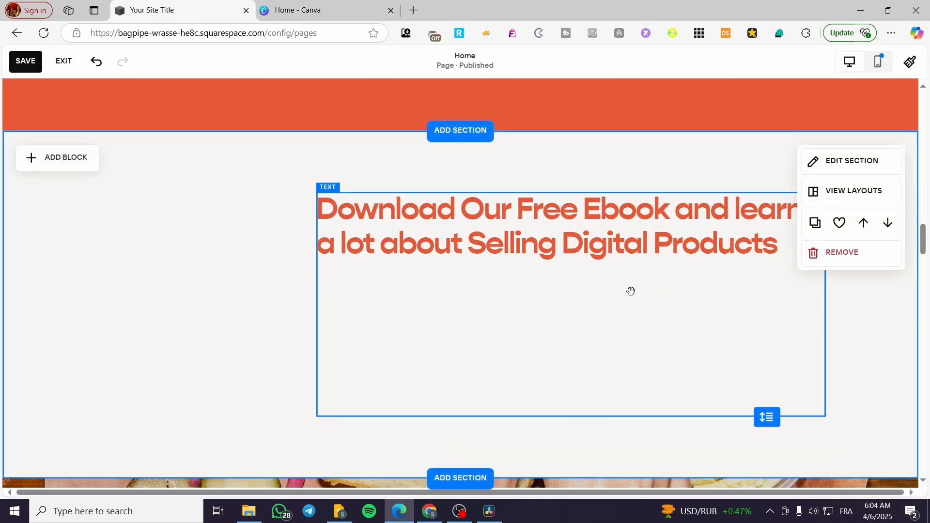
- Shift the ebook heading block toward the section's middle and center-align its text
drag(550, 241, 465, 243)
double_click(488, 243)
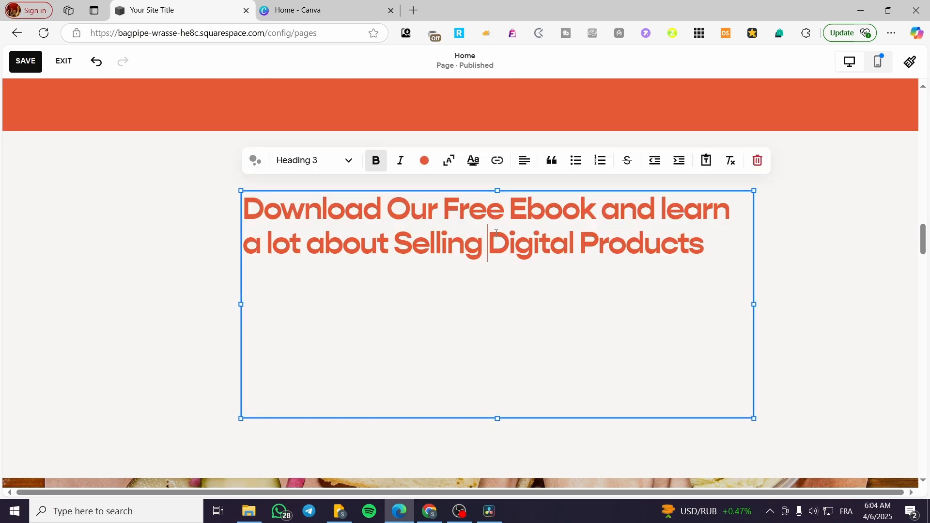
key(ctrl+a)
click(525, 160)
click(513, 190)
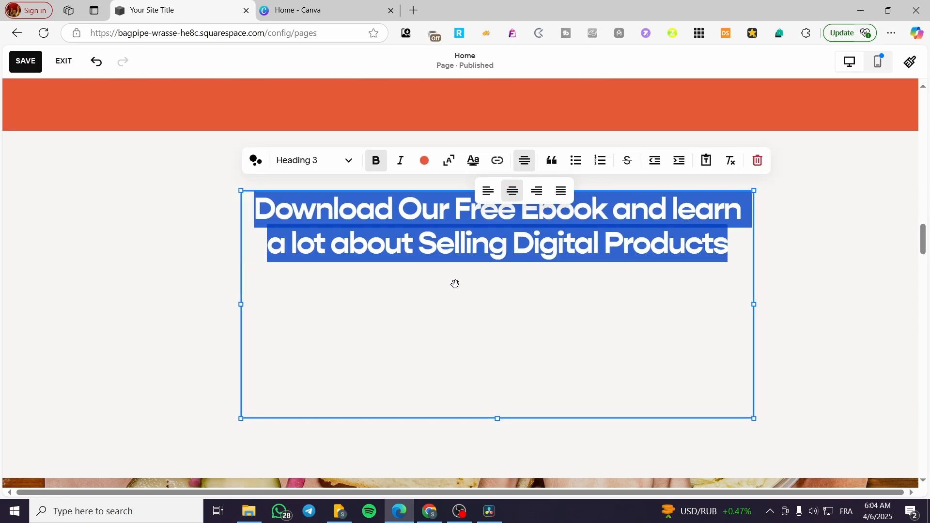
click(806, 268)
click(585, 287)
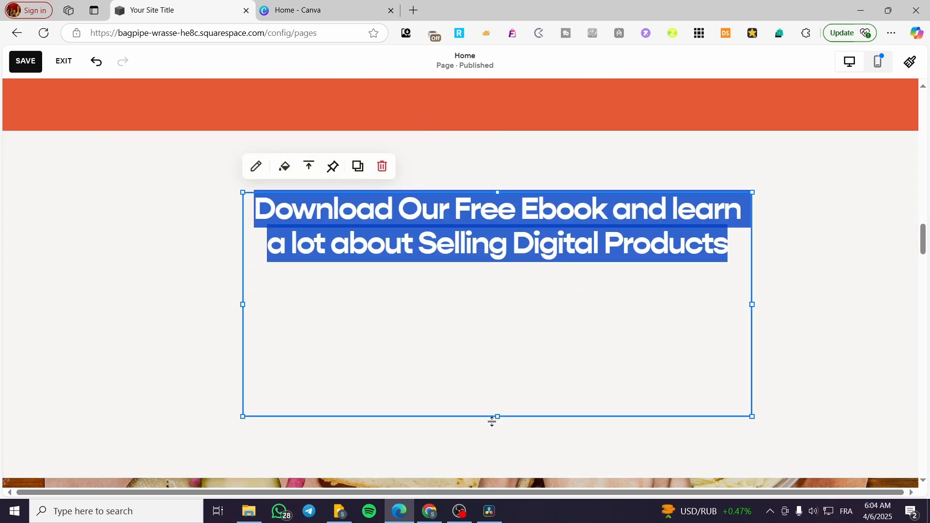
- Shorten the ebook heading block to the height of its two lines and center the block horizontally in the section
drag(500, 417, 513, 268)
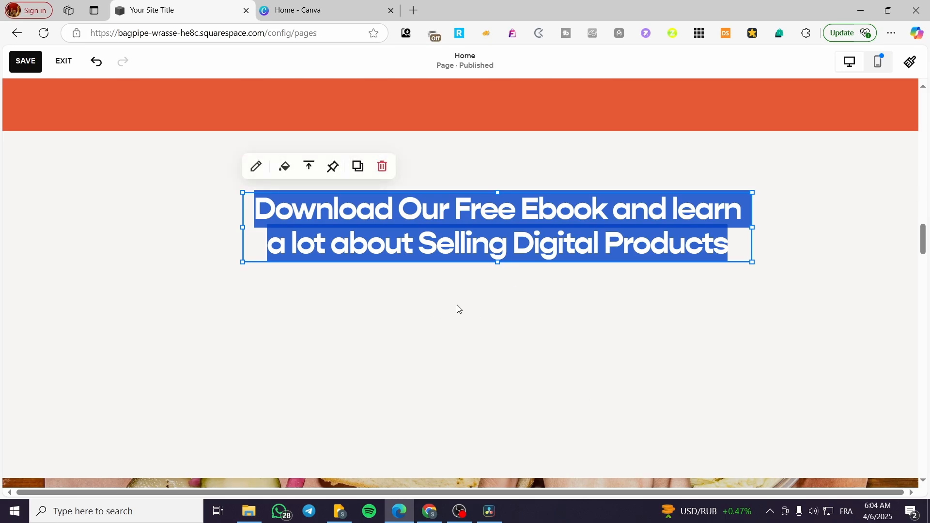
click(351, 343)
drag(475, 225, 442, 224)
click(463, 357)
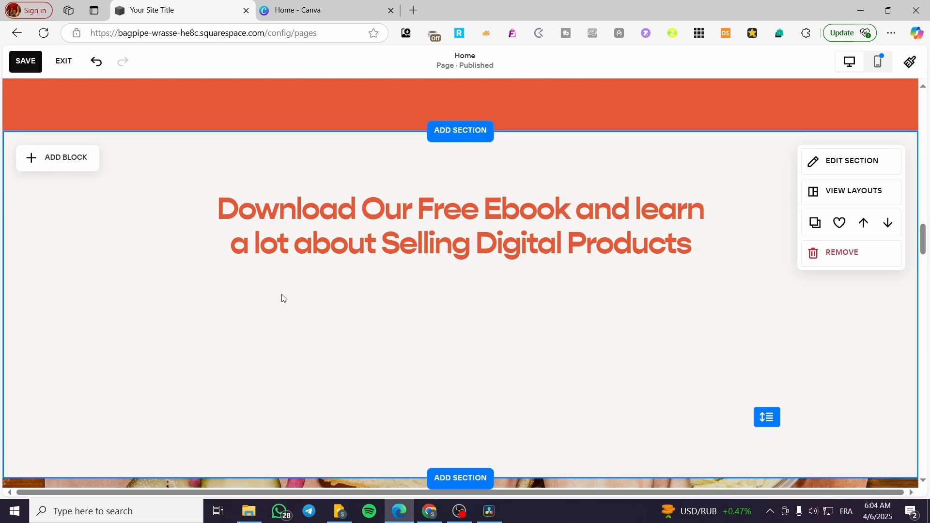
- Add a second text block directly below the ebook heading and widen it to match the heading block
click(54, 159)
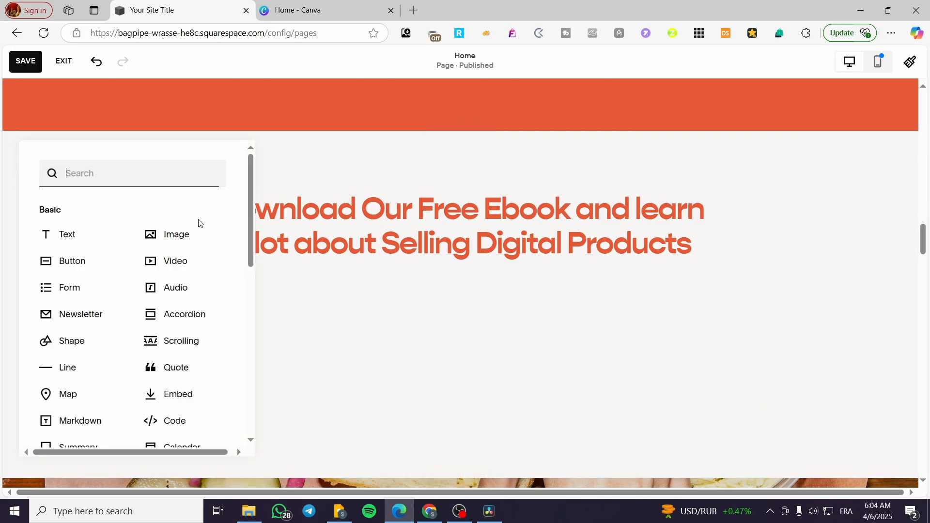
click(61, 246)
drag(150, 215, 339, 292)
drag(420, 293, 714, 299)
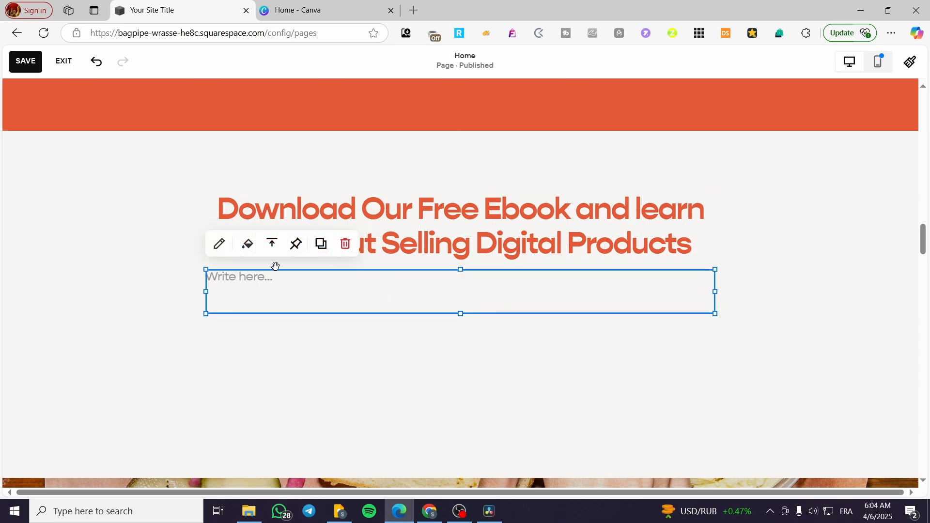
- Enter "Sign Up to our newsletter and get a lot of tips and tricks for getting best strategies fo selling" in the text block below the heading
click(241, 279)
click(502, 246)
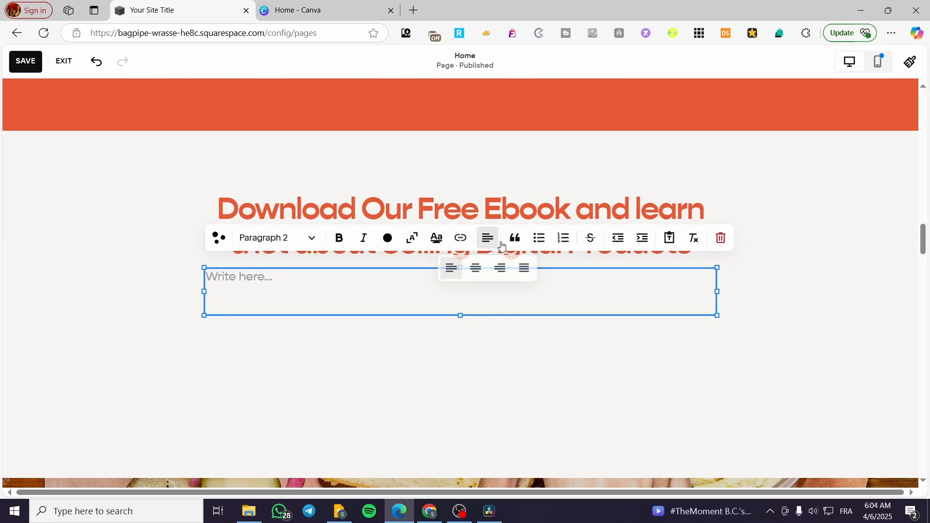
click(241, 280)
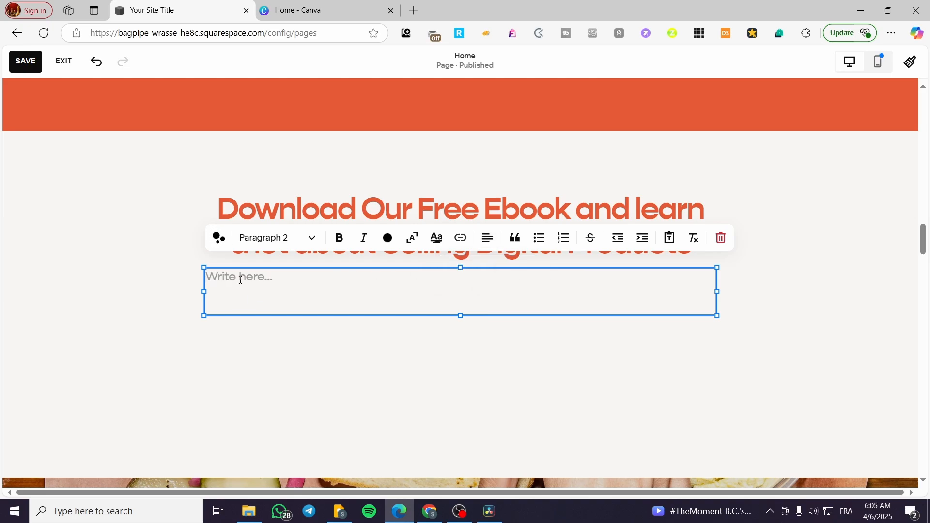
text(Sig)
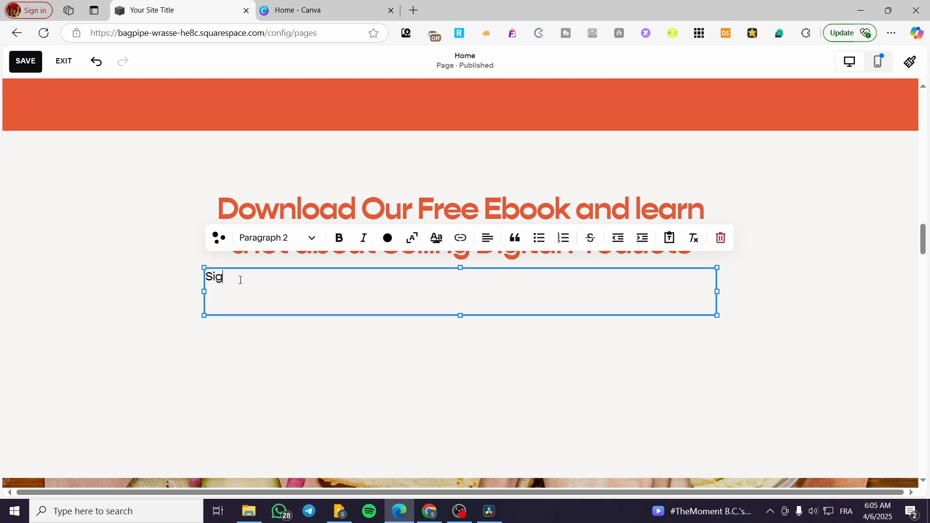
text(n Up top)
key(BackSpace)
key(BackSpace)
text(o our newsletter a)
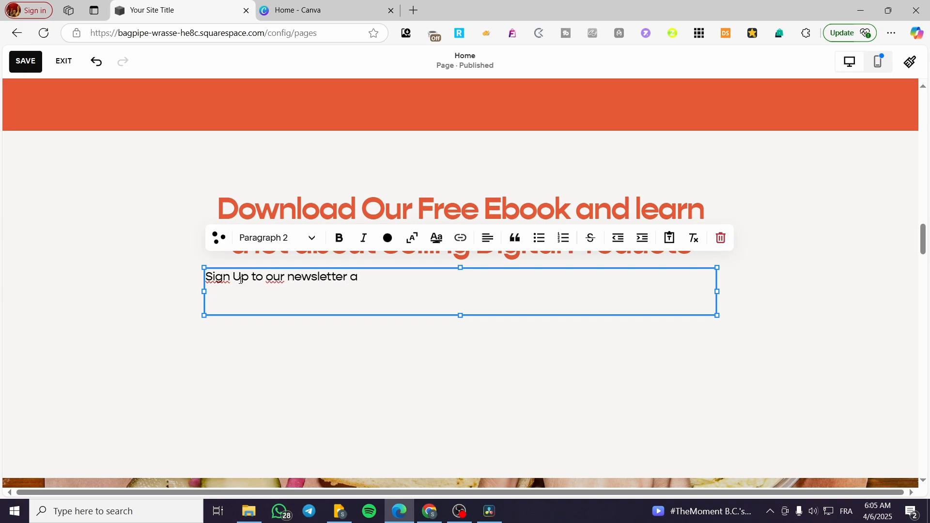
text(nd get a lot)
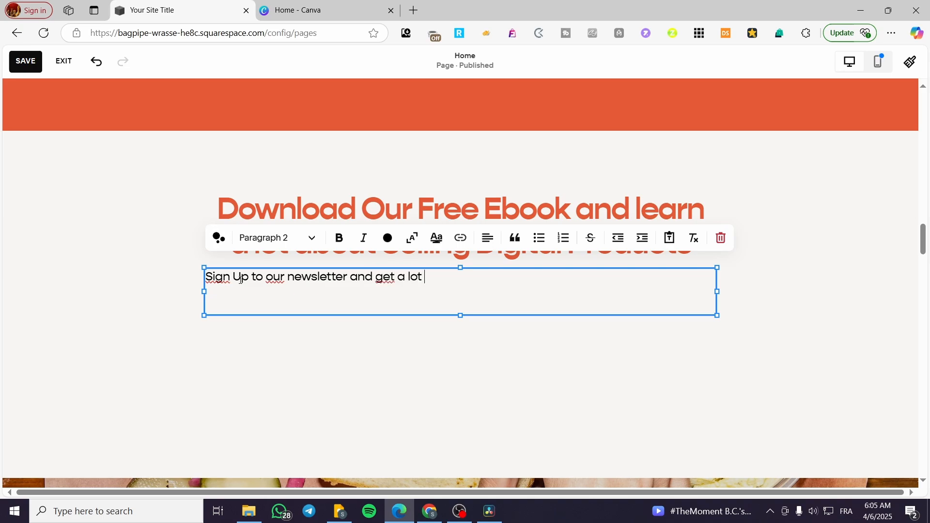
text( of guides a=)
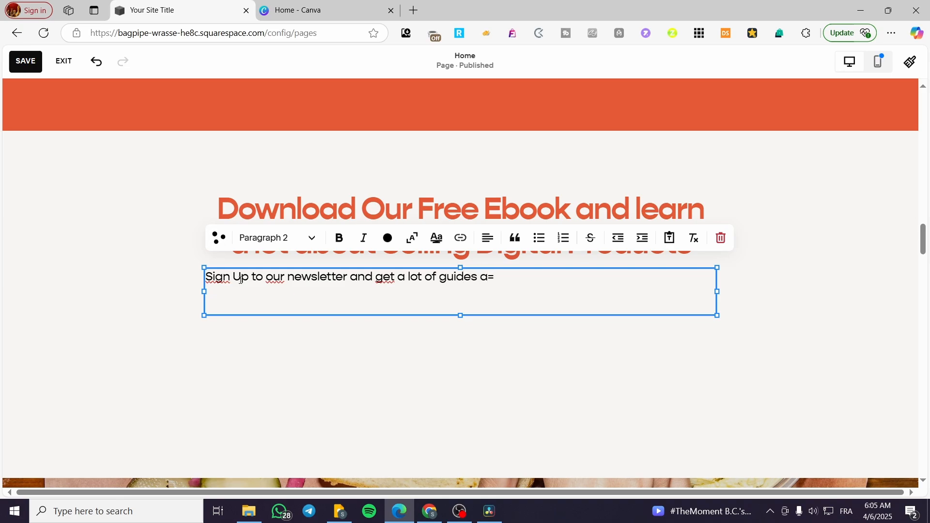
key(BackSpace)
key(BackSpace)
key(BackSpace)
key(BackSpace)
key(BackSpace)
key(BackSpace)
text(tips and trics)
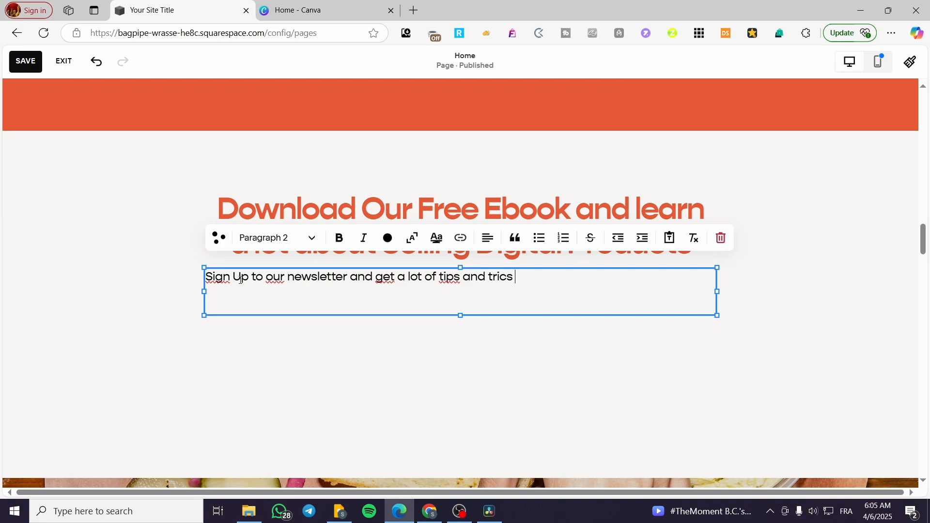
key(BackSpace)
text(ks for getti)
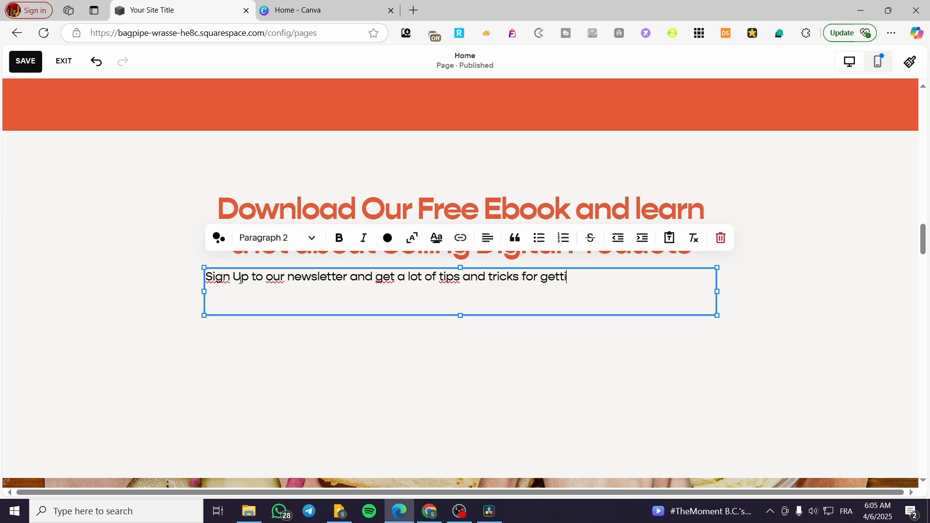
text(ng)
text(bes)
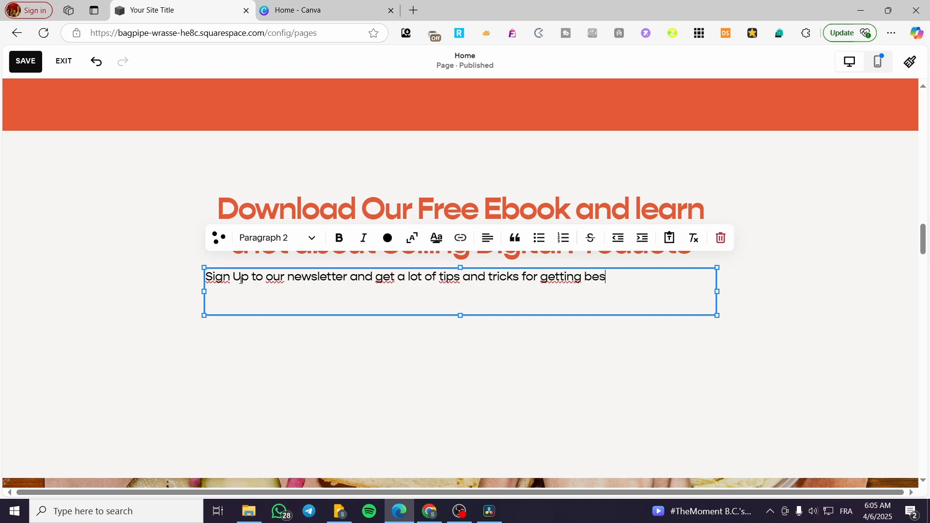
text(t strta)
key(BackSpace)
key(BackSpace)
text(a)
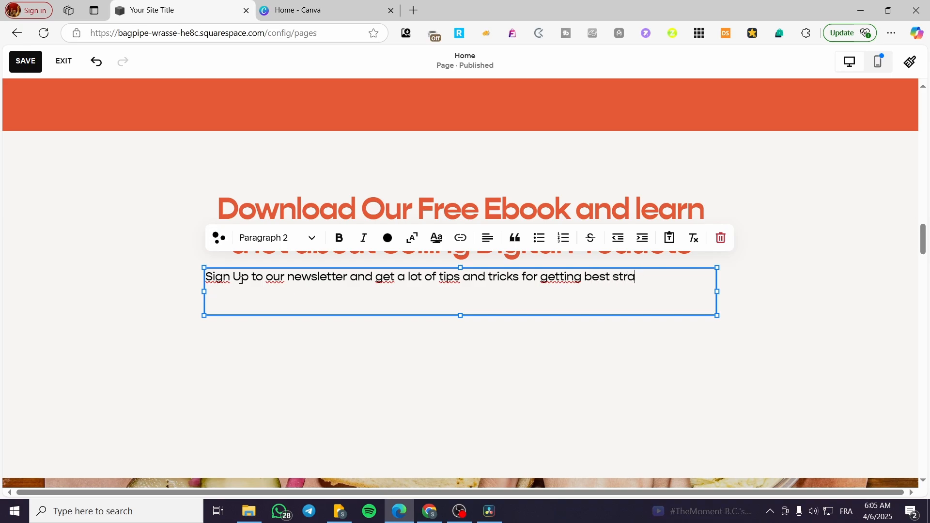
text(tedir)
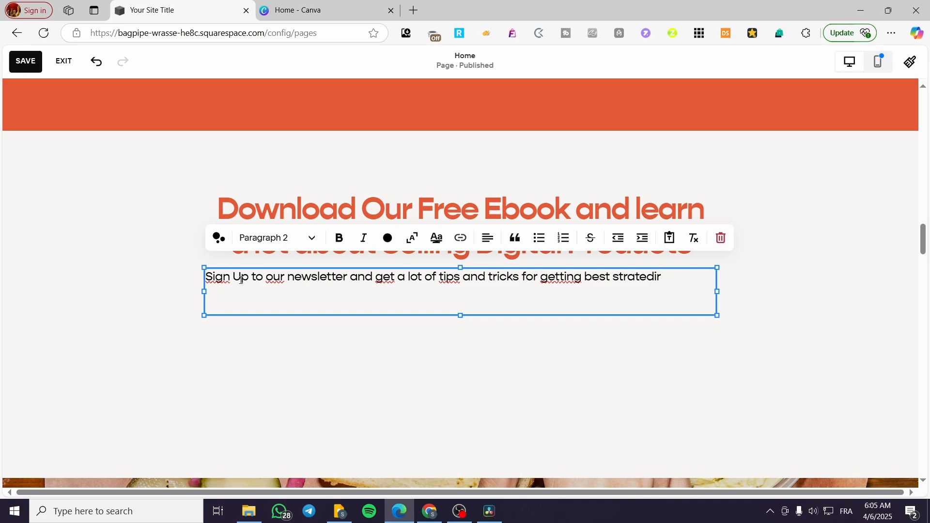
key(BackSpace)
key(BackSpace)
key(BackSpace)
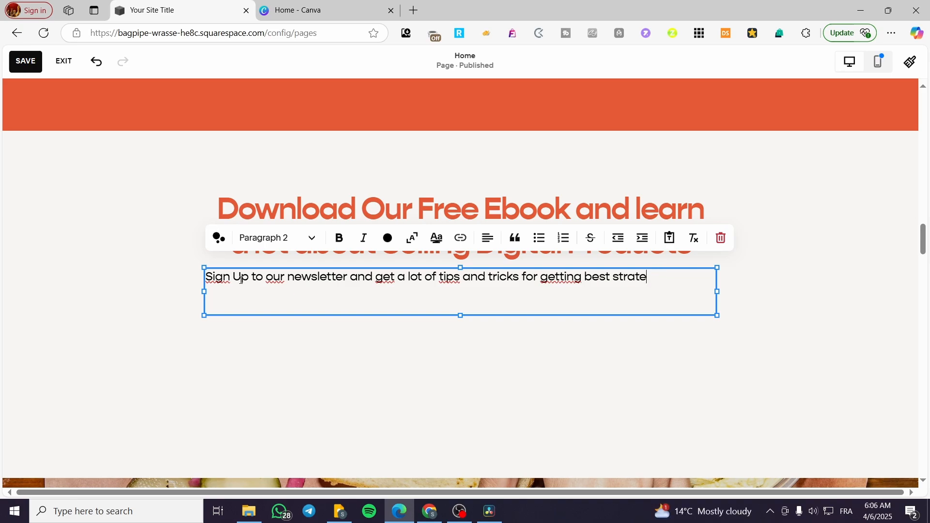
text(ggies for s)
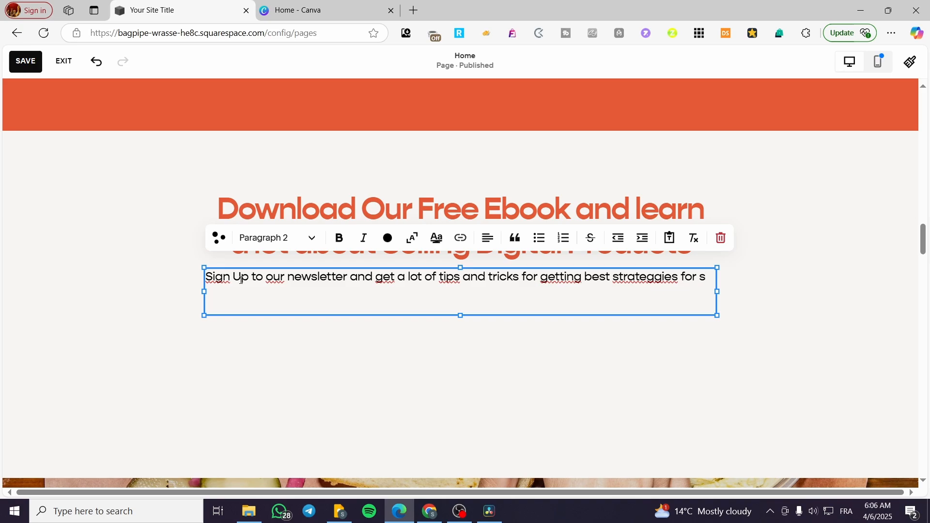
key(BackSpace)
key(BackSpace)
key(BackSpace)
key(BackSpace)
key(BackSpace)
key(BackSpace)
key(BackSpace)
key(BackSpace)
key(BackSpace)
text(ies fo selling)
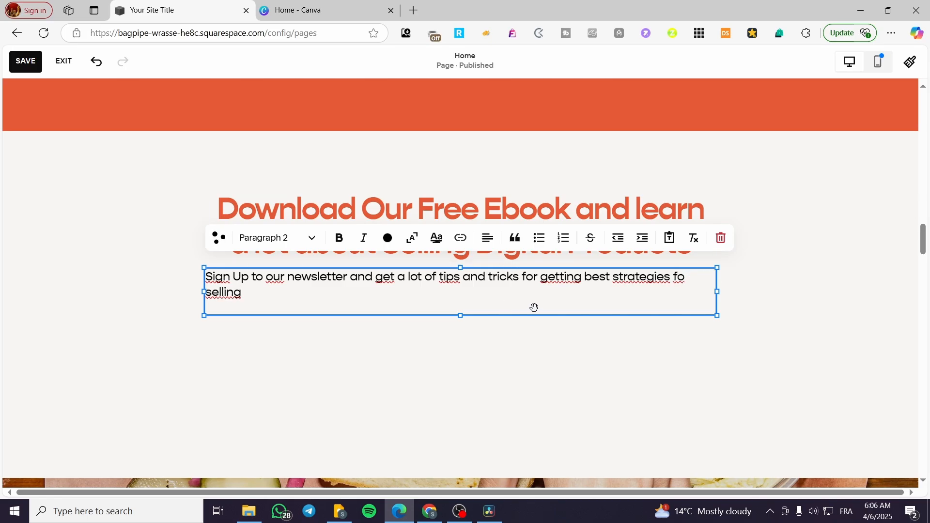
- Widen the newsletter text block so its sentence fits on one line, and color the whole sentence with the palette's yellow
click(724, 297)
drag(724, 298, 754, 296)
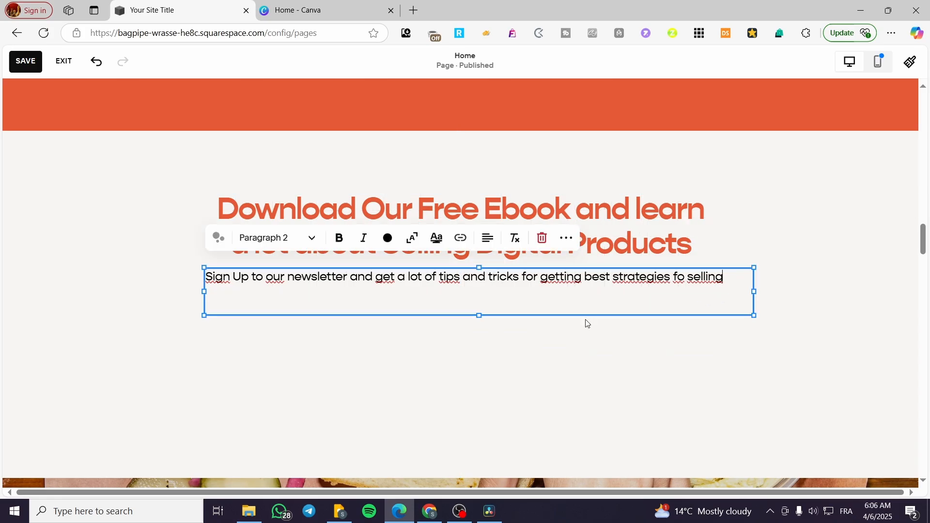
triple_click(352, 279)
click(387, 237)
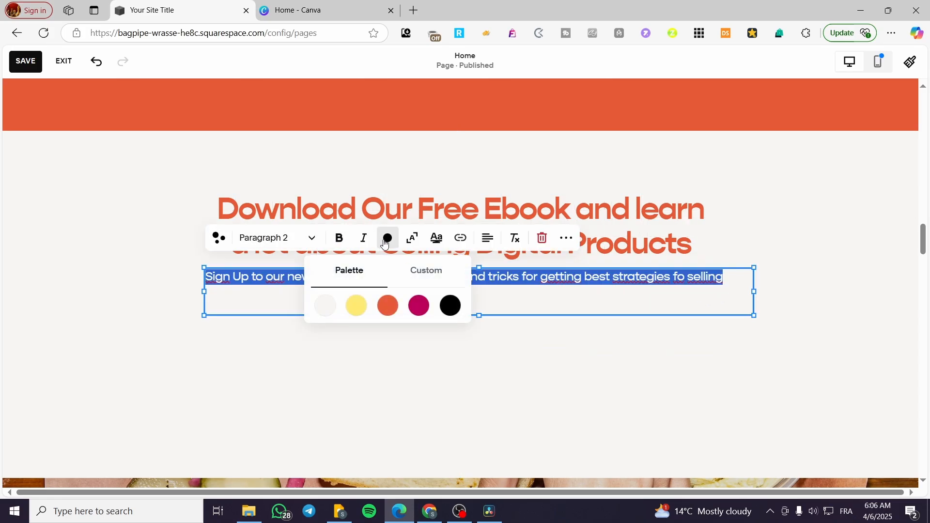
click(357, 306)
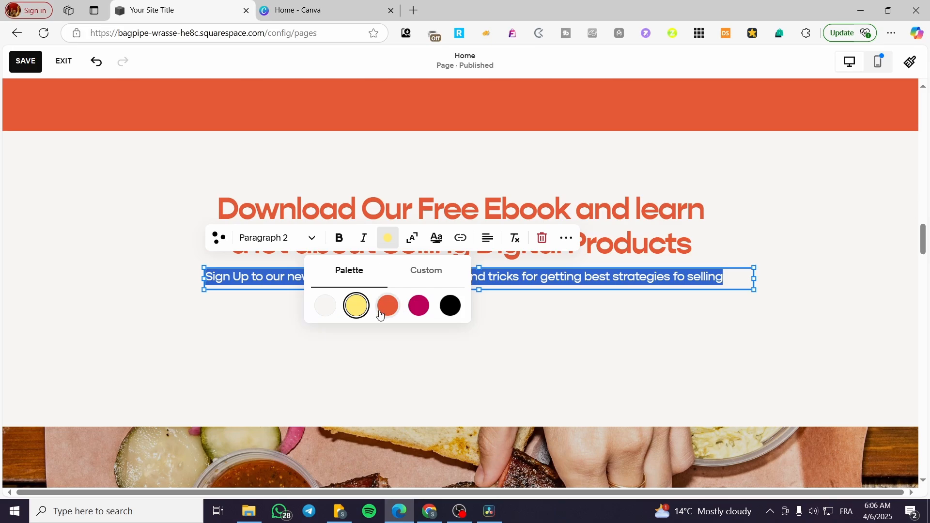
- Recolor the whole newsletter sentence below the ebook heading with the palette's orange-red
click(374, 327)
click(438, 277)
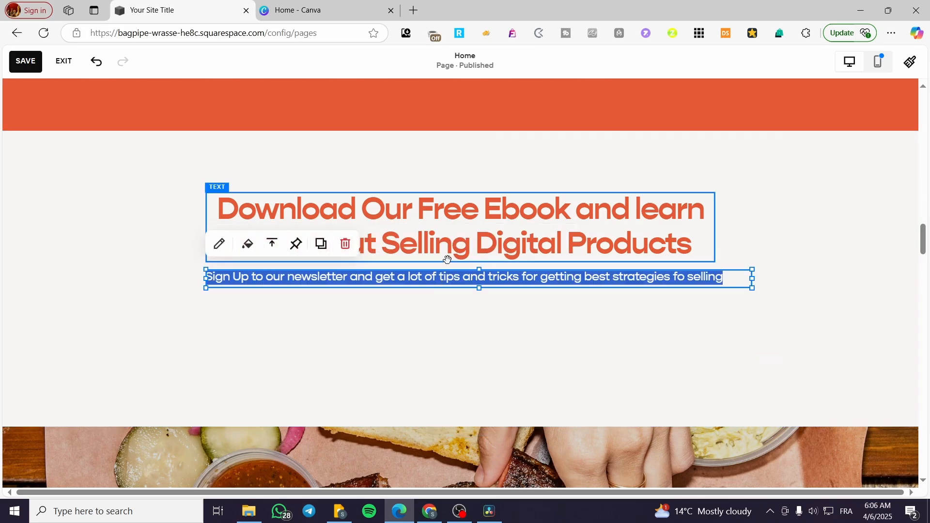
click(385, 284)
triple_click(384, 284)
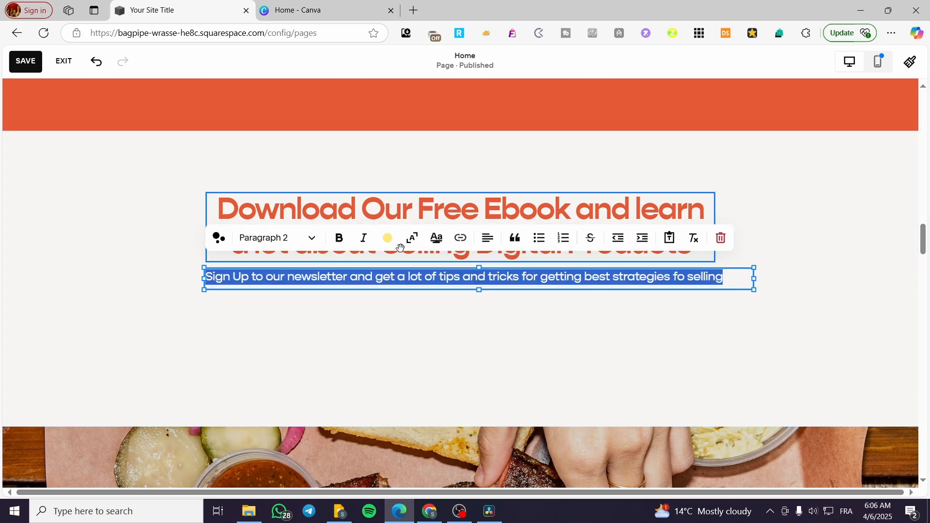
click(388, 238)
click(388, 305)
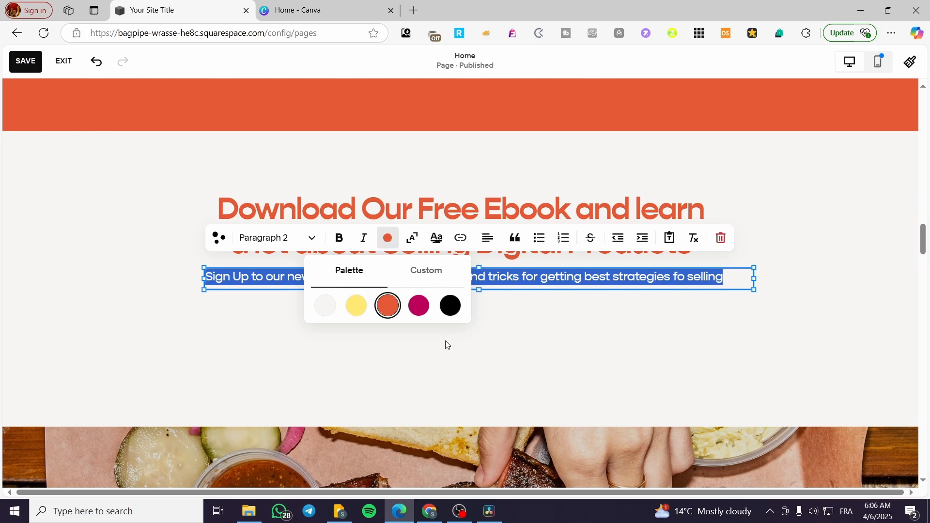
click(446, 345)
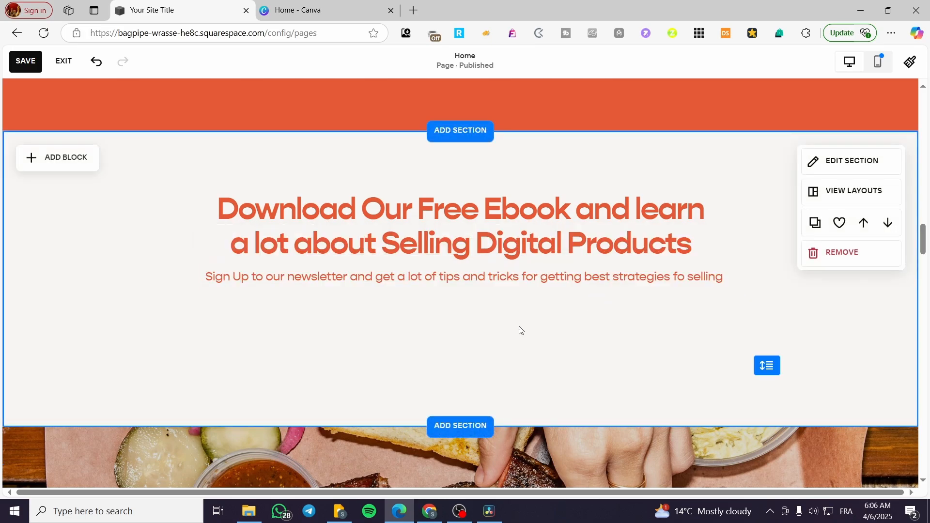
- Add a Newsletter block to the ebook section, place it centered below the newsletter sentence, and open its content settings
click(63, 157)
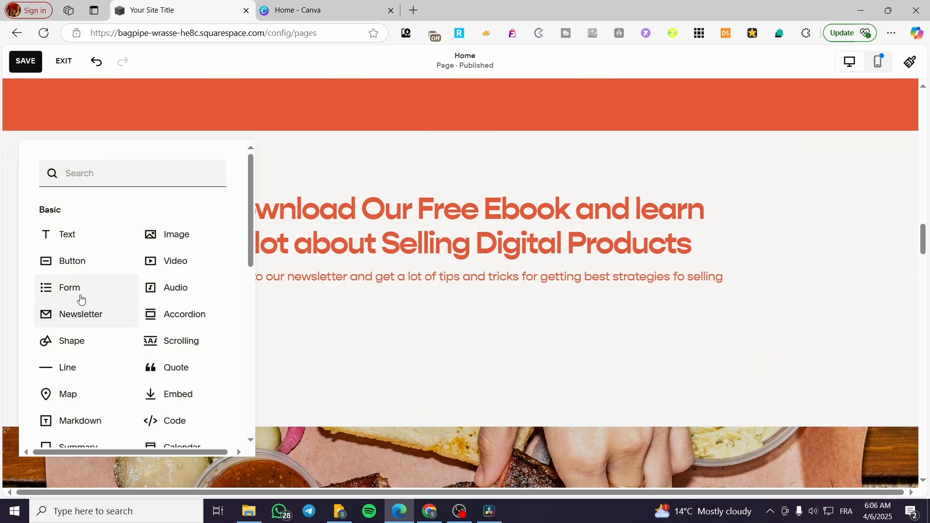
click(80, 316)
drag(368, 318, 528, 389)
drag(576, 353, 577, 391)
double_click(566, 336)
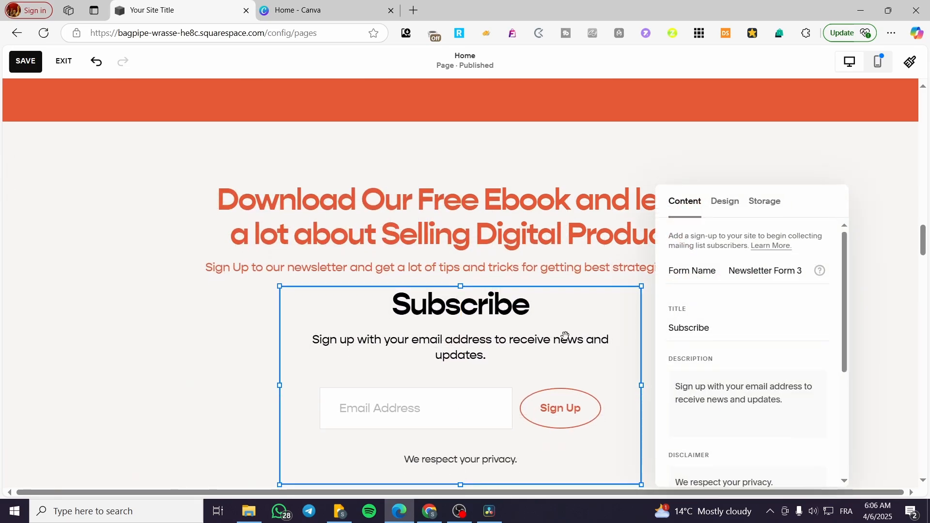
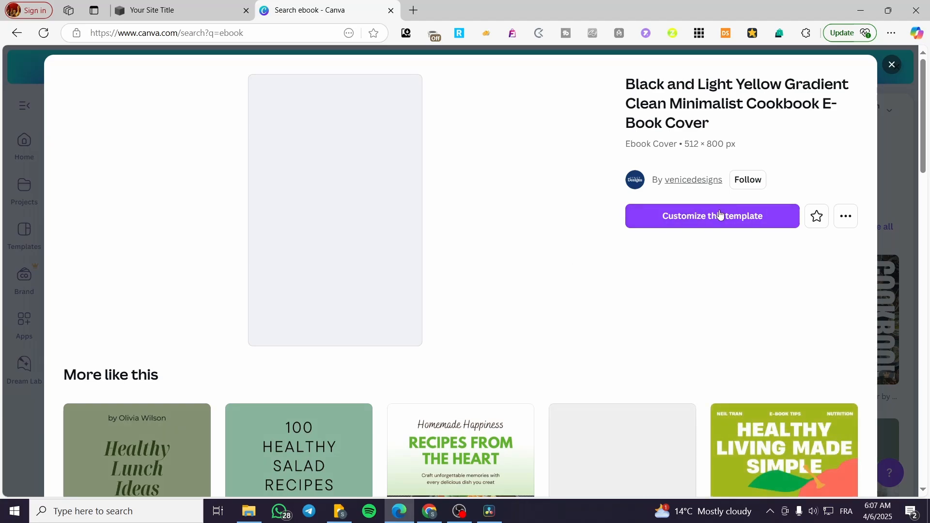
- Open the Black and Light Yellow Gradient Clean Minimalist Cookbook E-Book Cover template for customizing and add a blank second page
click(718, 216)
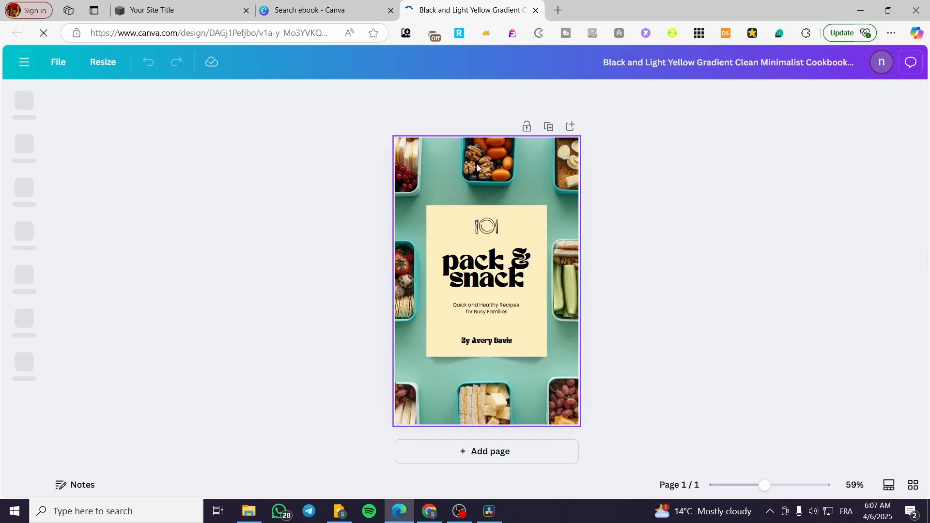
click(498, 199)
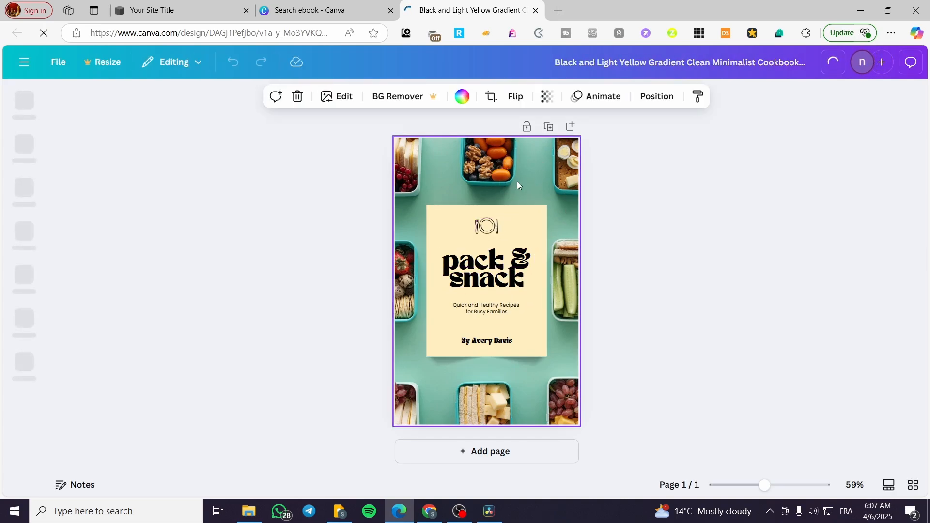
click(535, 446)
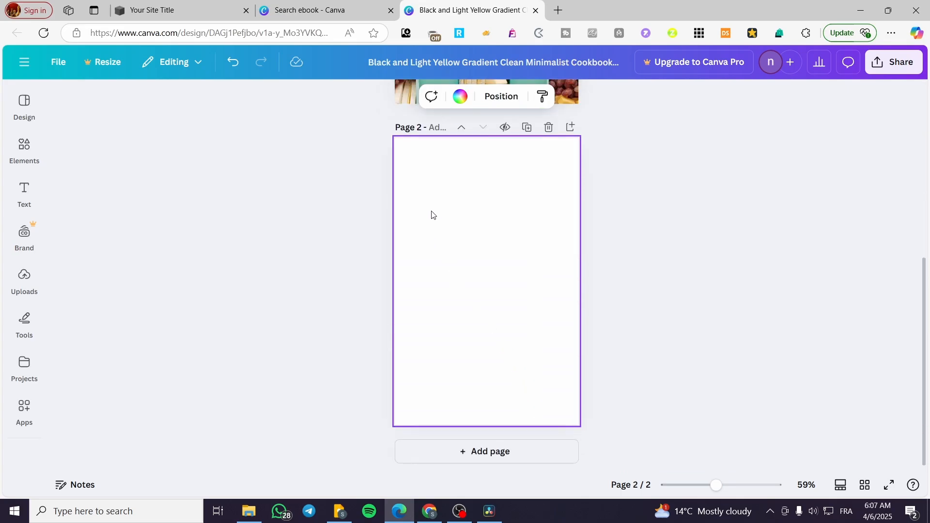
- Fill the background of page 2 with the light green from the cover's photo colors
click(460, 96)
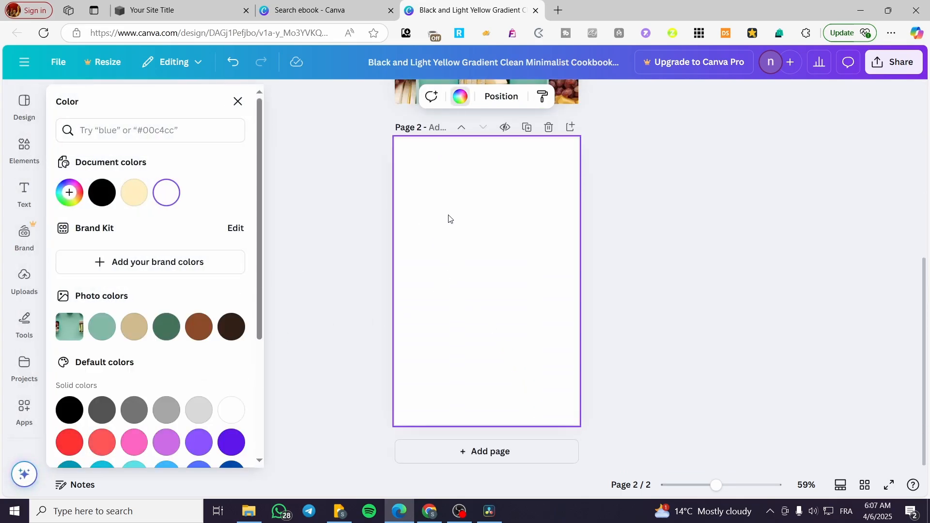
scroll(339, 255, up, 4)
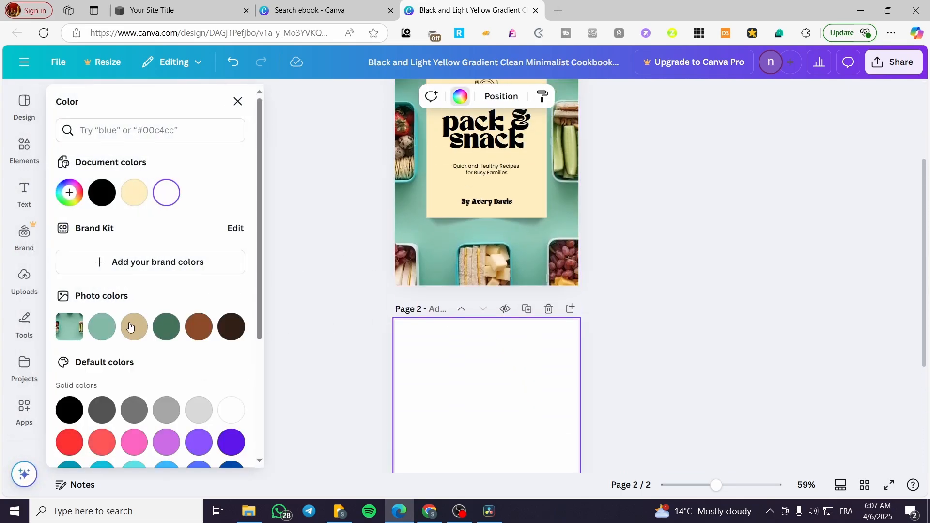
click(102, 326)
scroll(624, 333, up, 3)
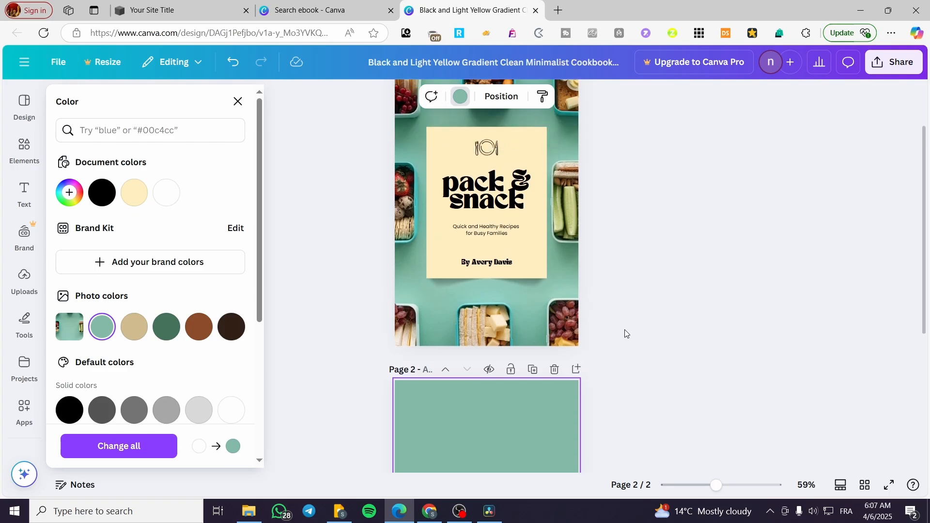
scroll(624, 334, down, 6)
scroll(621, 327, up, 6)
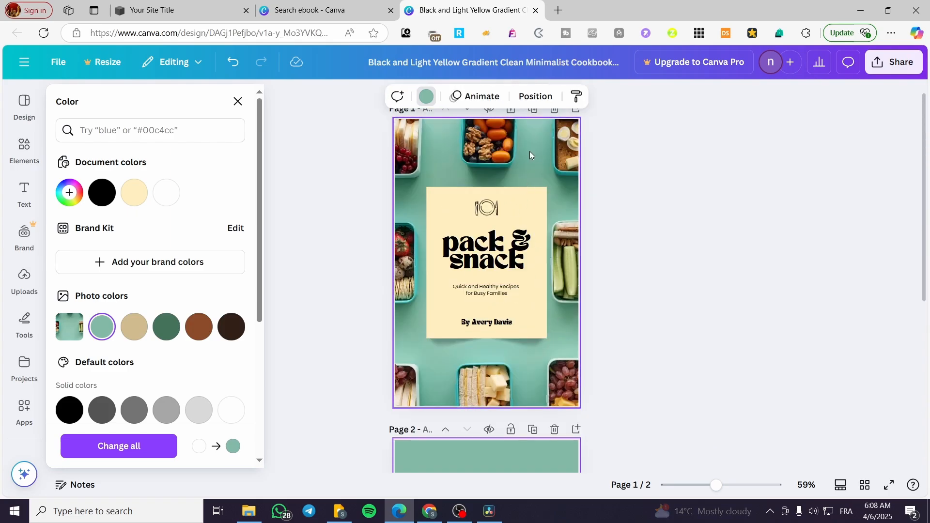
scroll(488, 318, down, 5)
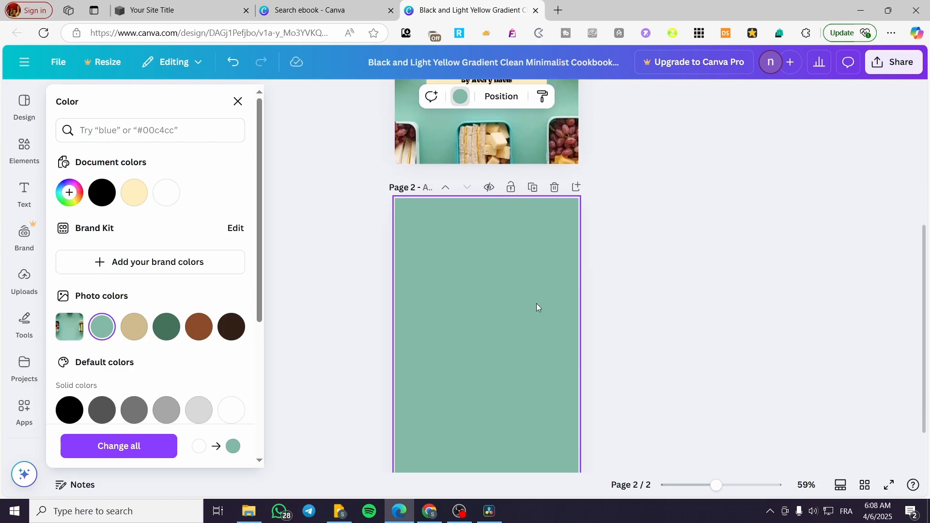
- Copy the cream rectangle from the cover and paste it onto page 2
scroll(536, 303, up, 6)
click(517, 225)
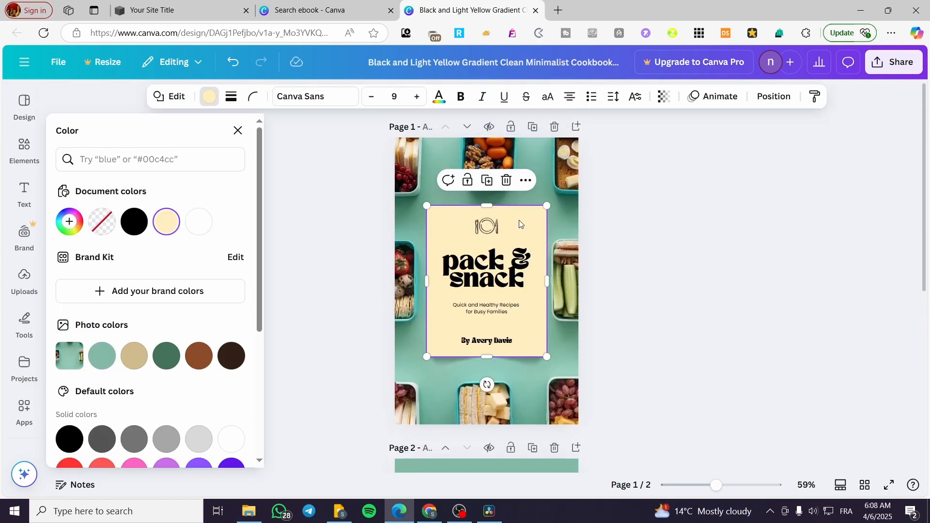
key(ctrl+c)
scroll(520, 225, down, 6)
click(505, 274)
key(ctrl+v)
- Copy the shadow below the cover's cream rectangle to the same place on page 2
scroll(635, 282, up, 6)
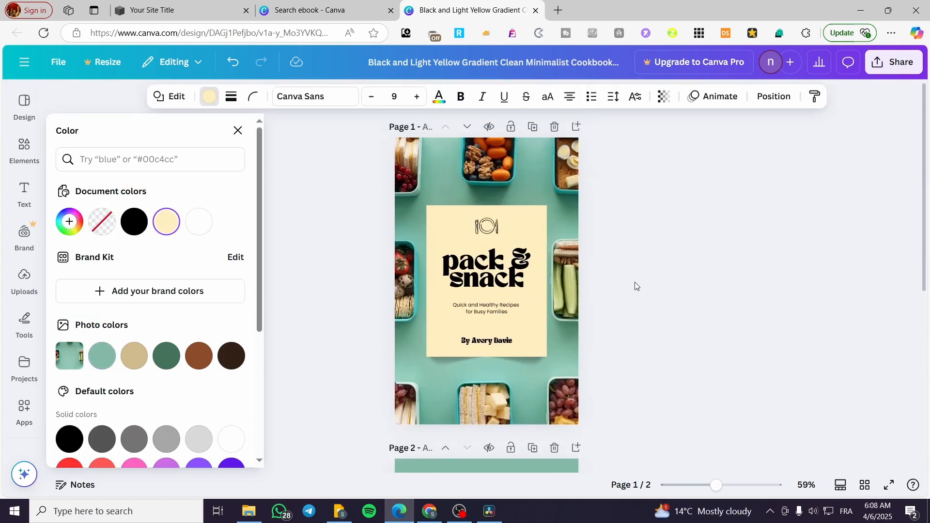
click(527, 363)
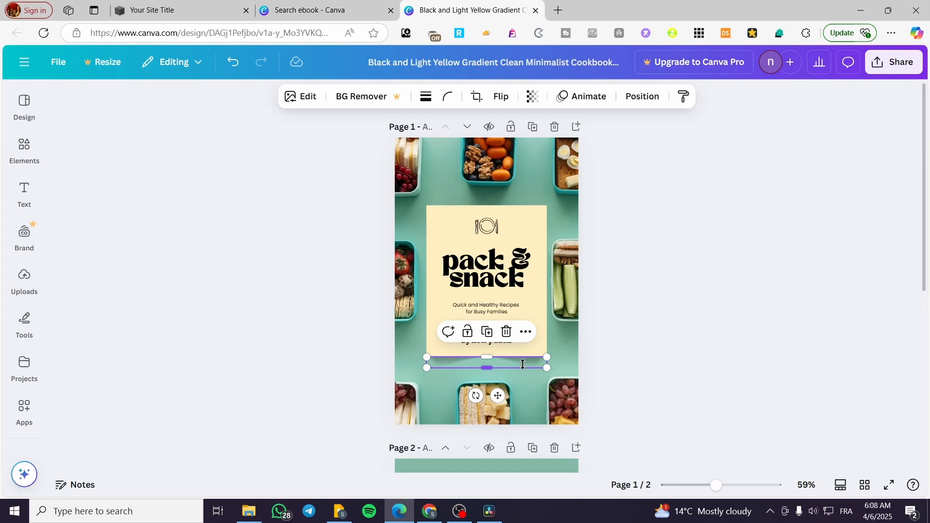
drag(498, 396, 495, 394)
scroll(504, 380, down, 5)
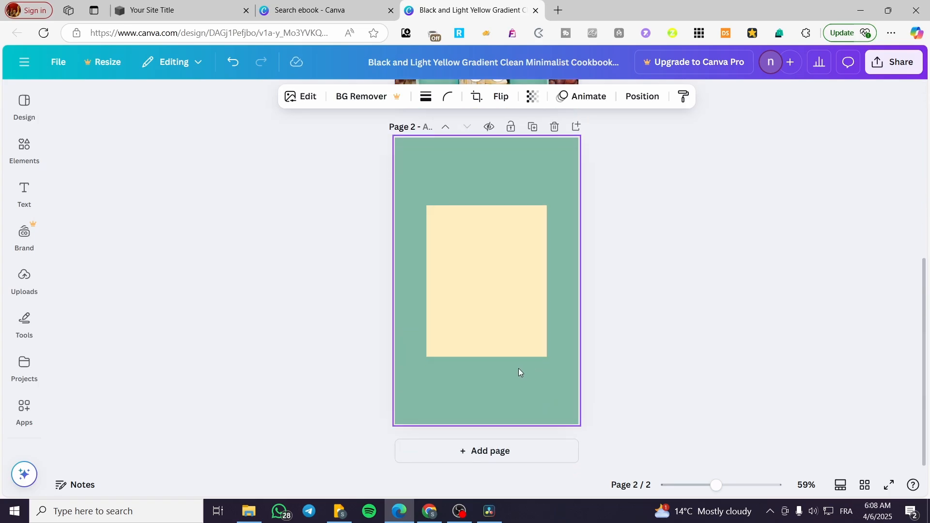
click(630, 363)
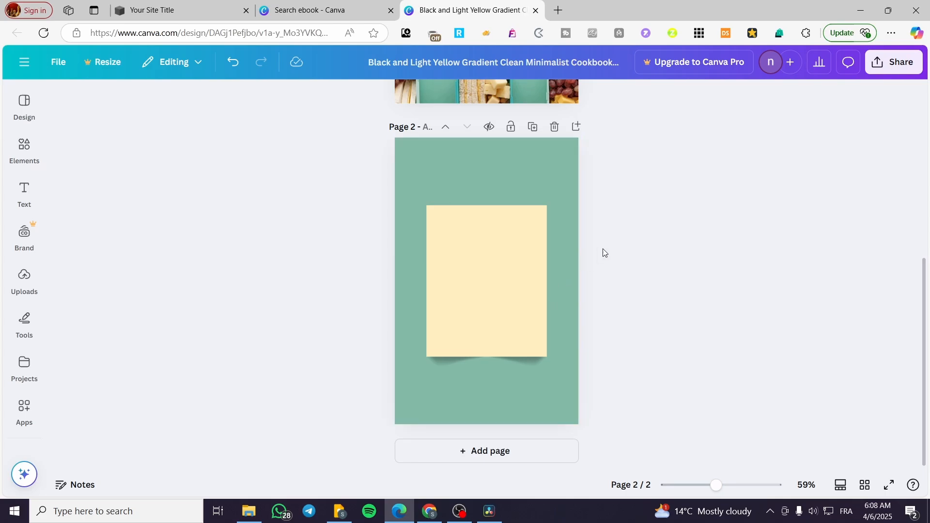
- Copy the cover's "pack &" title text onto page 2 and move it near the upper edge of the cream rectangle
scroll(528, 309, up, 5)
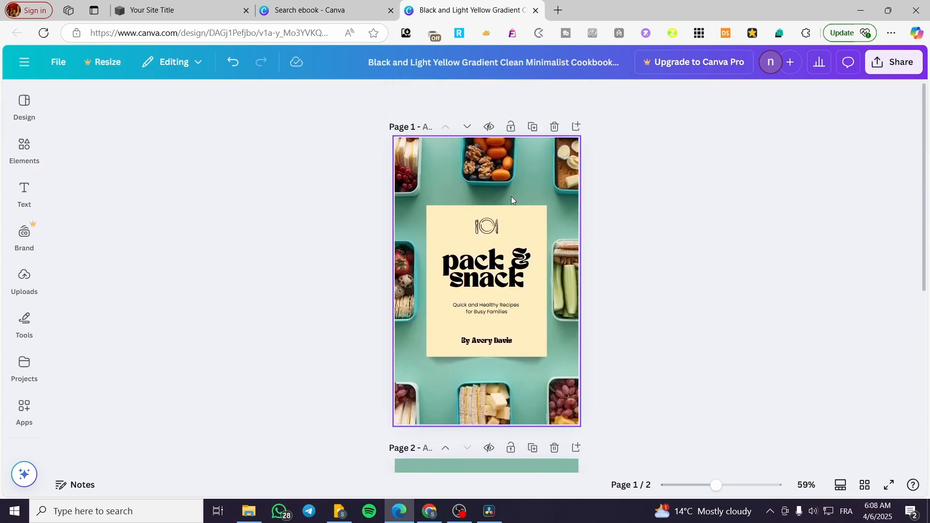
scroll(507, 310, down, 5)
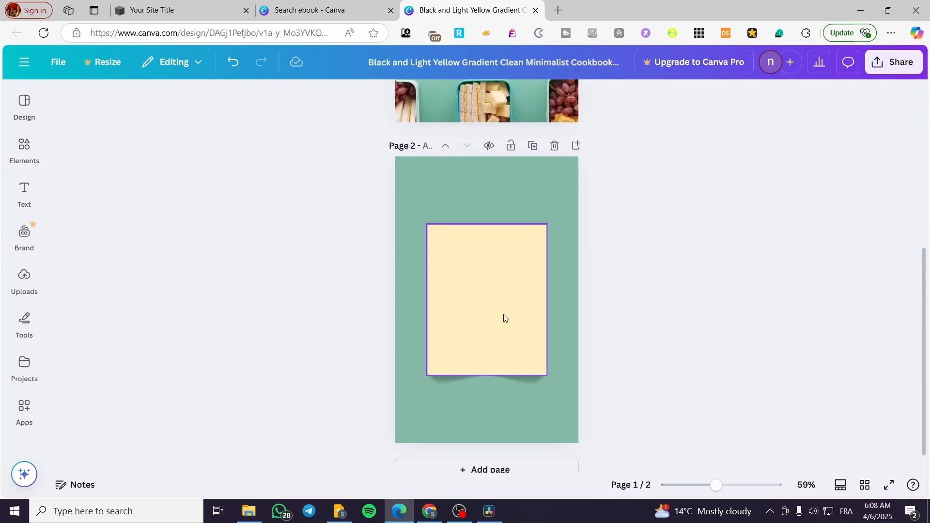
scroll(505, 318, up, 5)
click(492, 259)
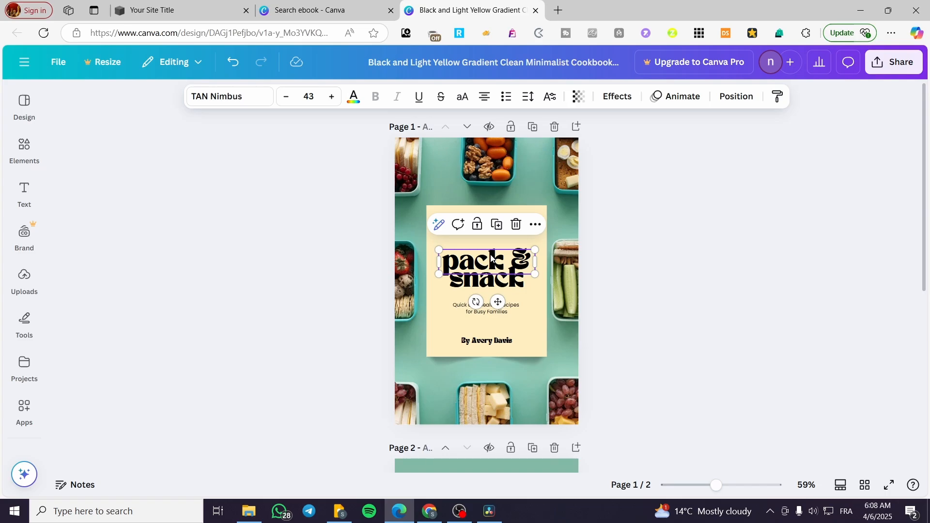
key(ctrl+c)
scroll(490, 300, down, 5)
click(487, 341)
key(ctrl+v)
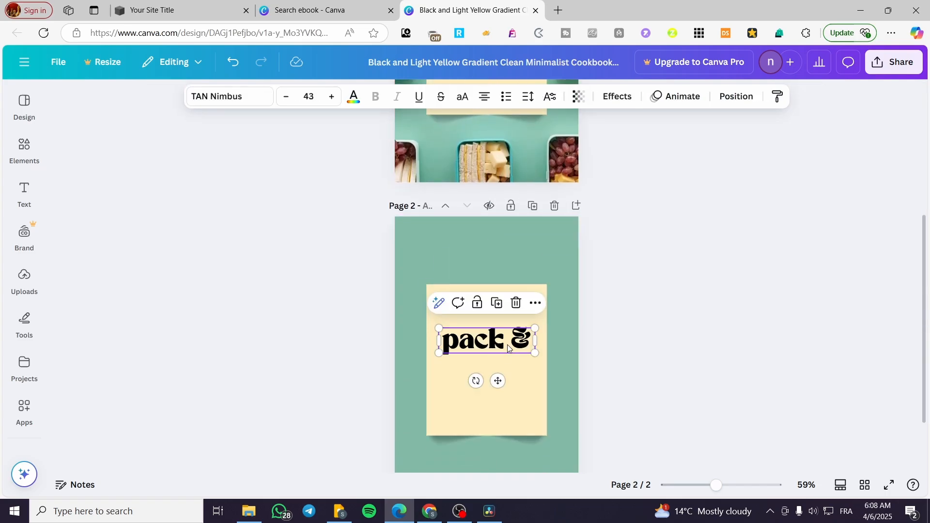
drag(498, 381, 499, 348)
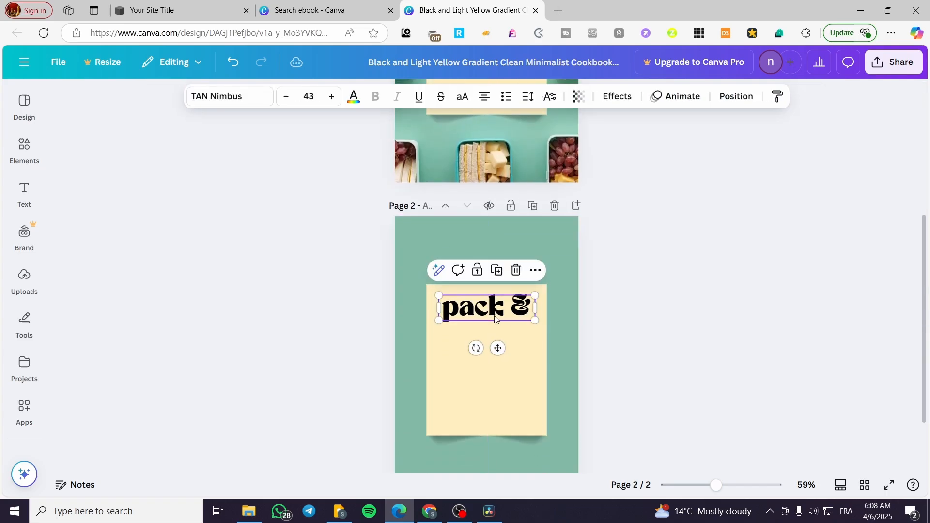
- Replace the copied title's text on page 2 with "How to be a pro seller of digital products"
double_click(495, 317)
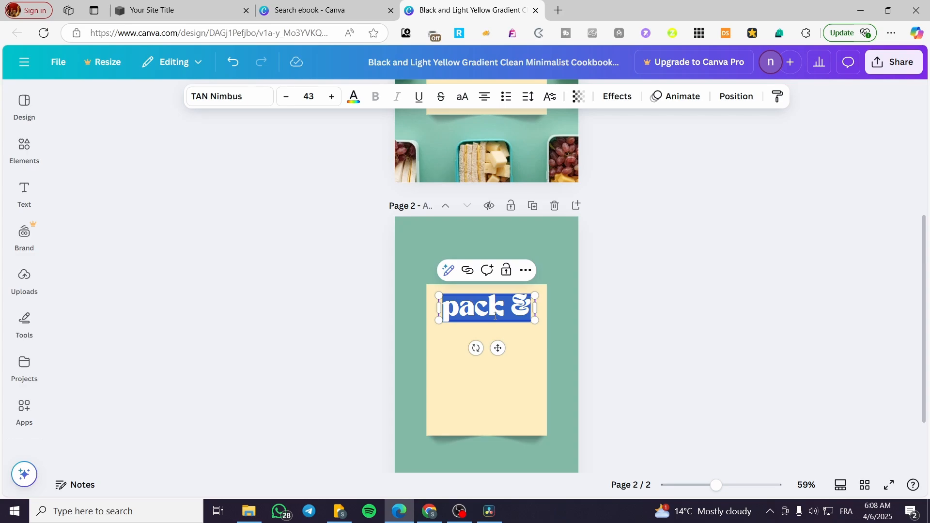
text(&)
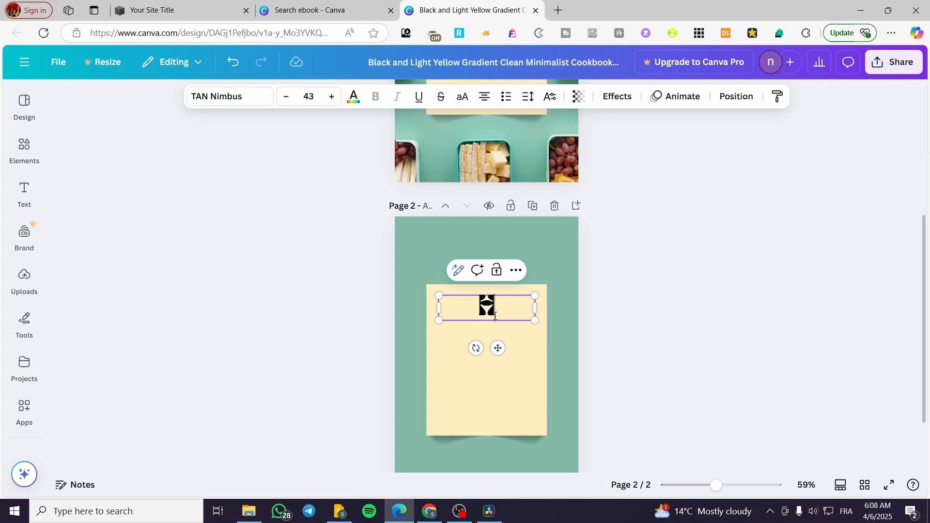
text(ow to b)
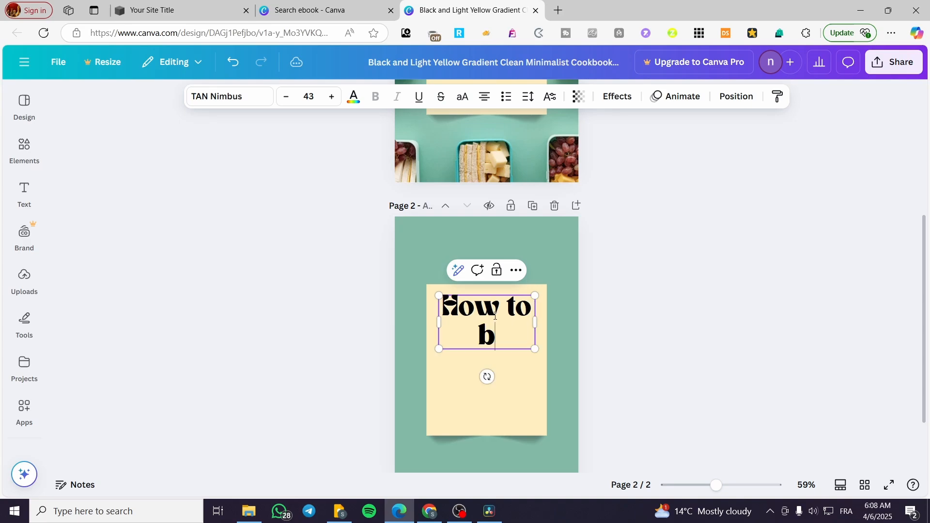
text(e a pr)
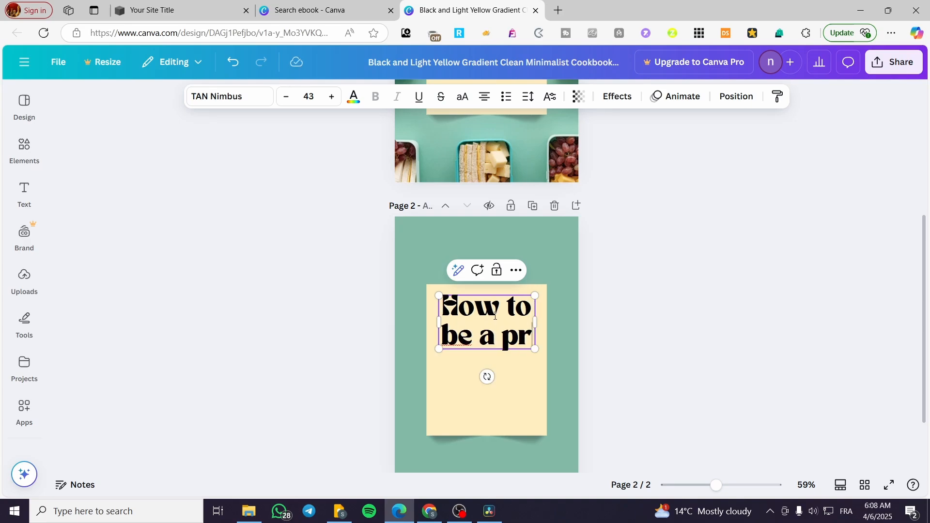
text(o seller )
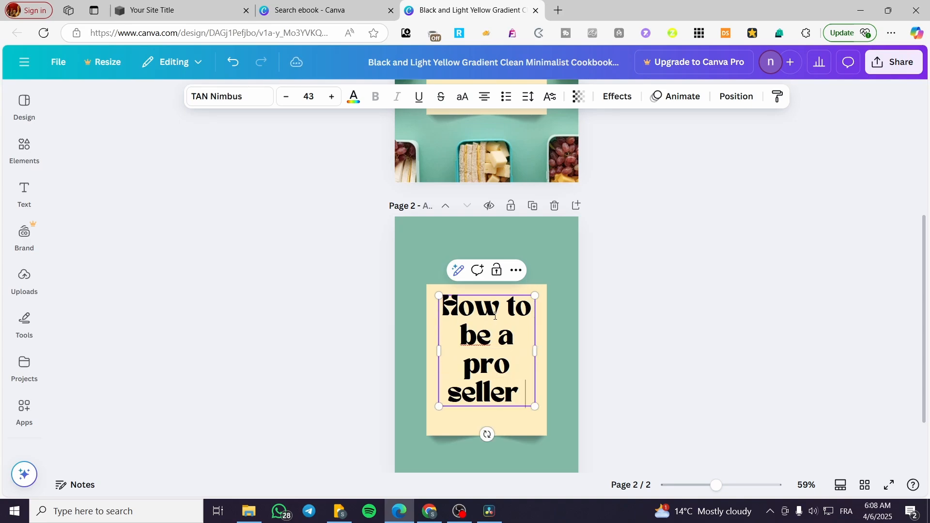
text(of digital prod)
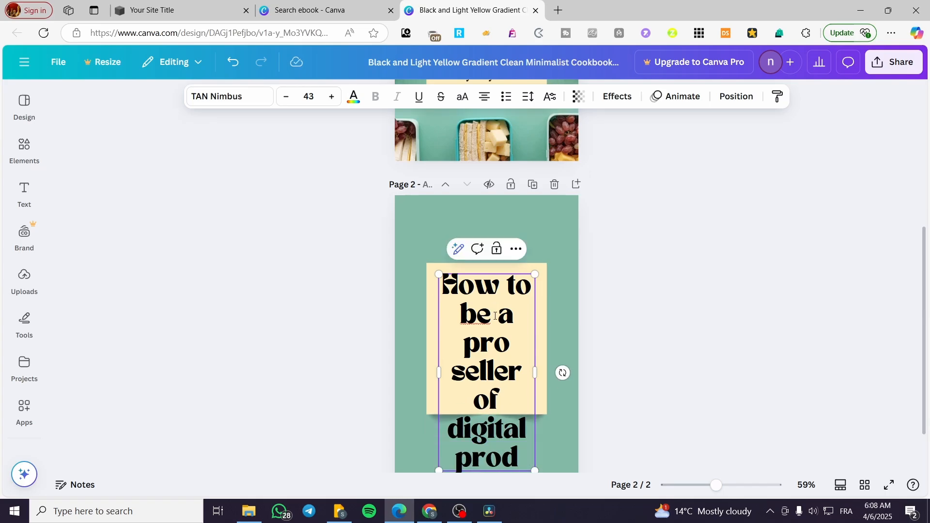
text(ucts)
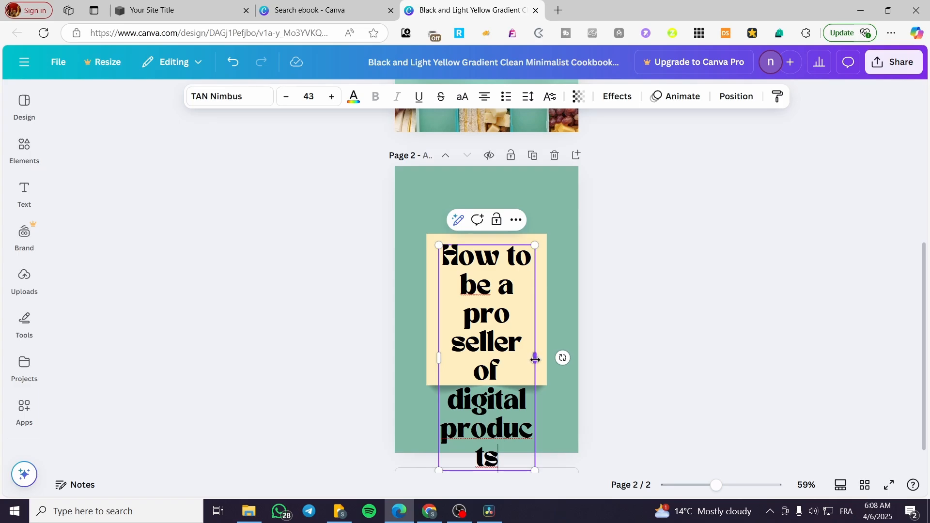
- Widen the page 2 title to wrap onto two lines, then scale it down to fit inside the cream rectangle
drag(535, 359, 741, 330)
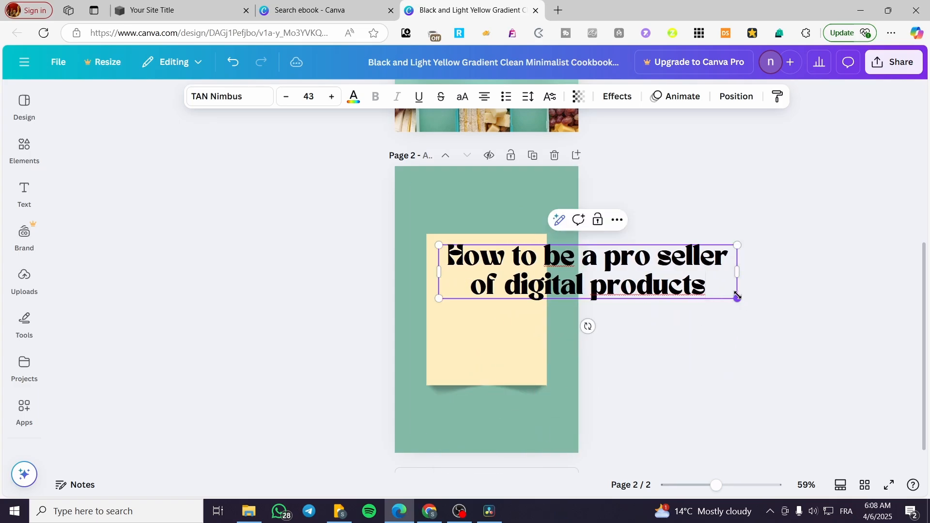
drag(737, 296, 497, 292)
click(495, 325)
- Copy the cover's "Quick and Healthy Recipes for Busy Families" subtitle onto page 2 and place it just below the title
scroll(496, 326, up, 2)
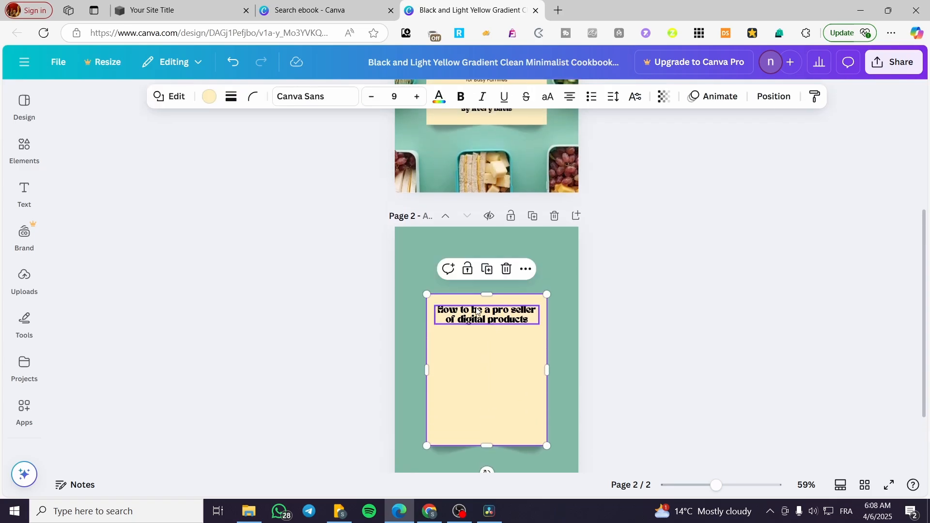
scroll(494, 252, up, 6)
click(487, 264)
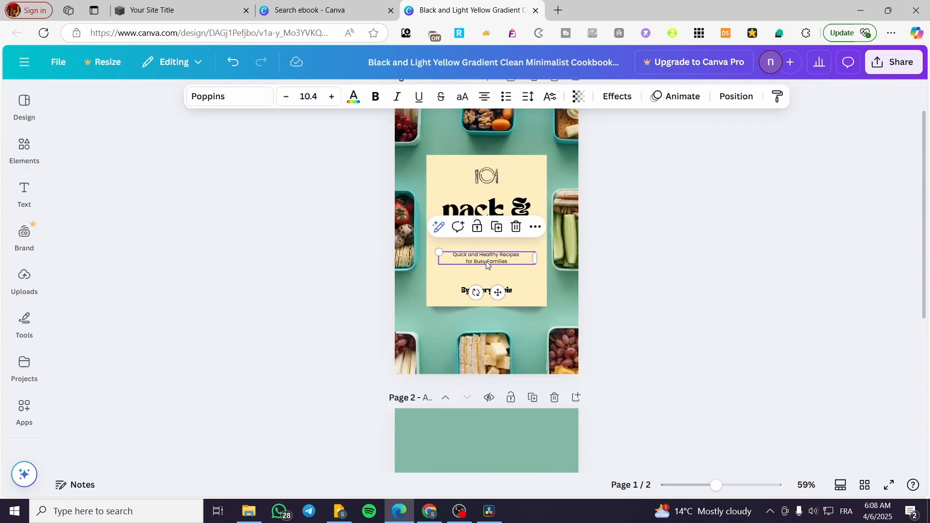
key(ctrl+c)
scroll(487, 264, down, 5)
key(ctrl+v)
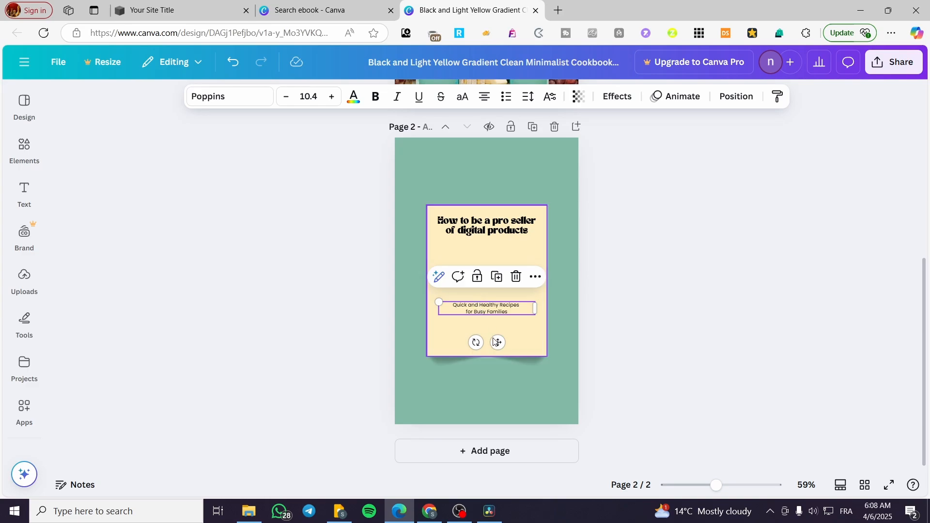
drag(498, 341, 495, 289)
- Replace the copied subtitle's text on page 2 with "10 Proven Strategies to get your first $10k"
double_click(495, 264)
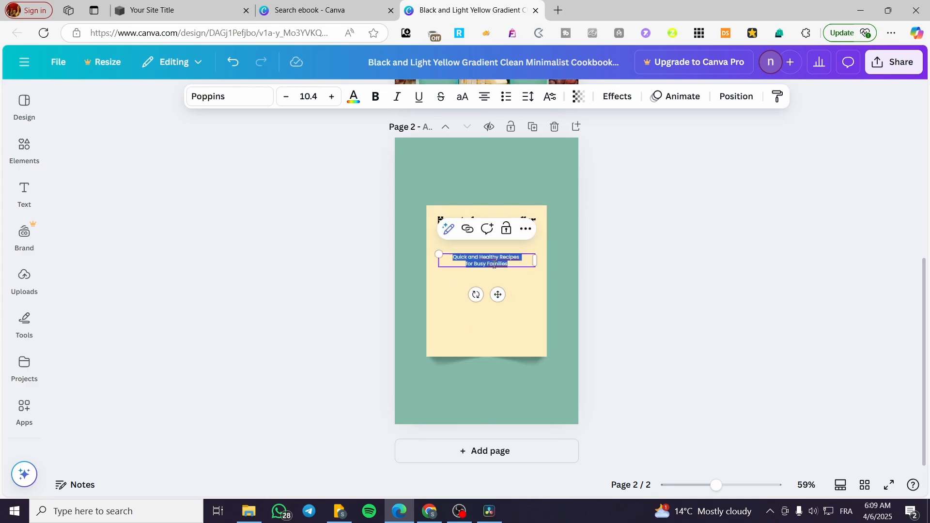
text(10 Proven Strate)
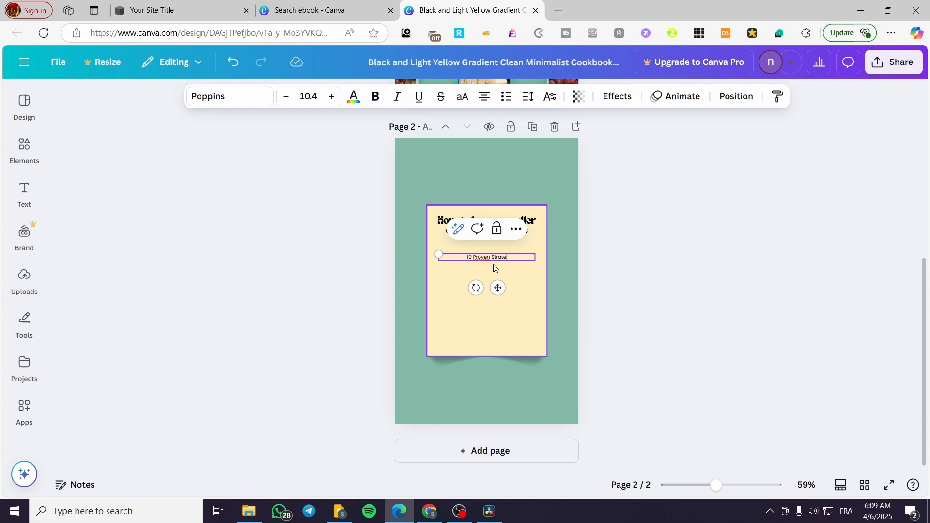
text(gies to get your first 10)
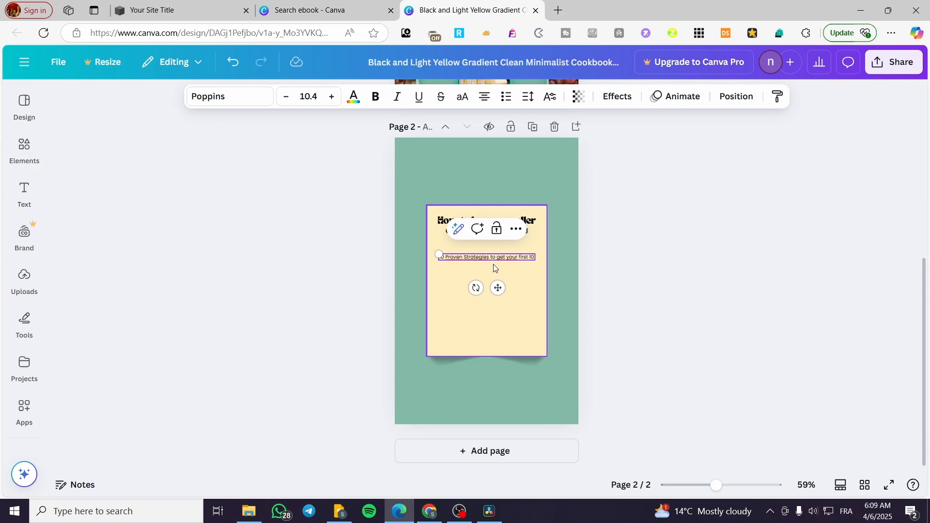
text(k)
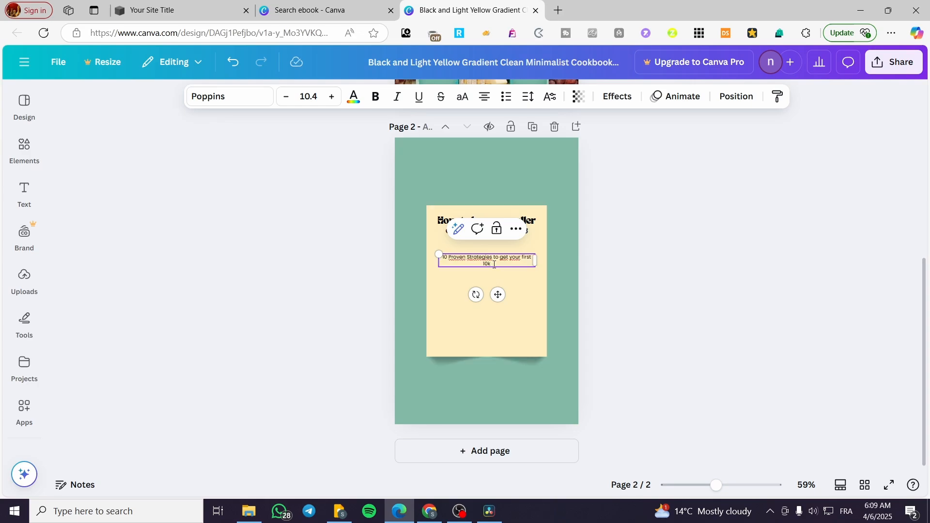
key(BackSpace)
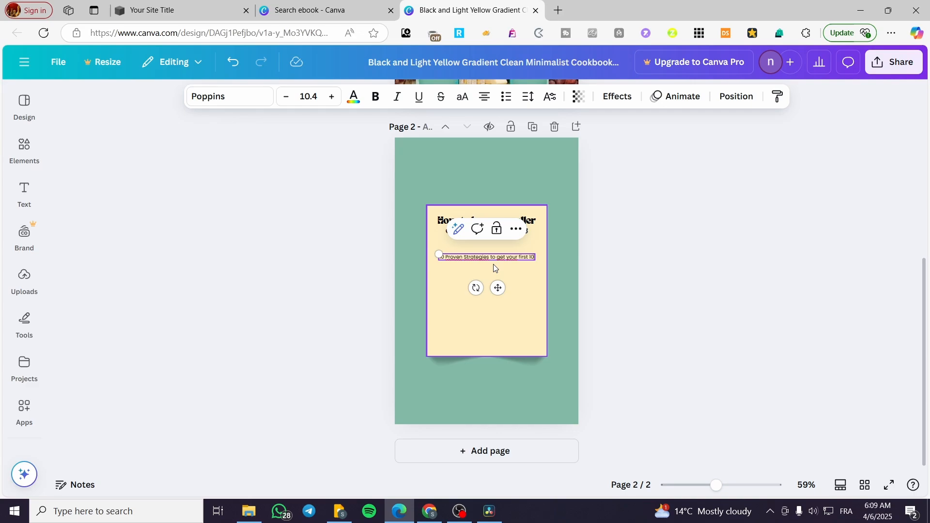
text(k)
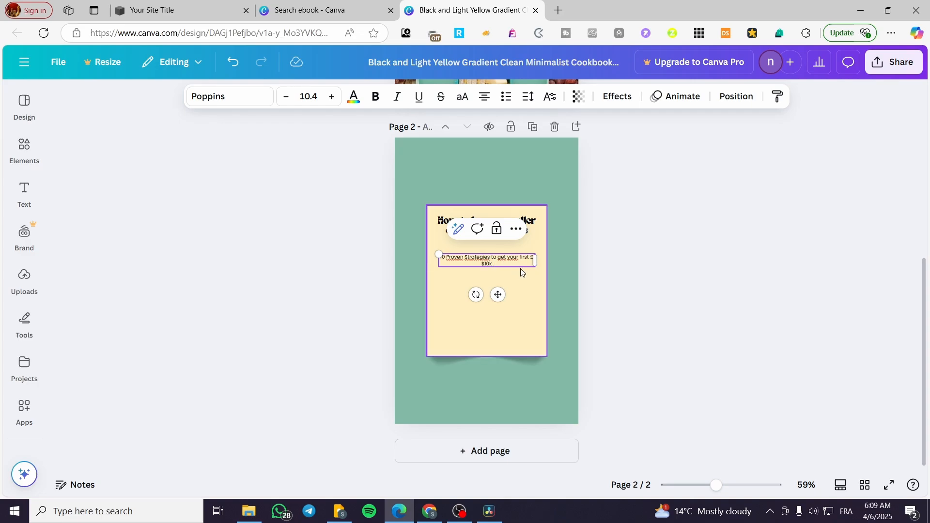
- Widen the page 2 subtitle onto one line, scale its text to 11.3, and centre it within the cream rectangle
drag(536, 261, 546, 260)
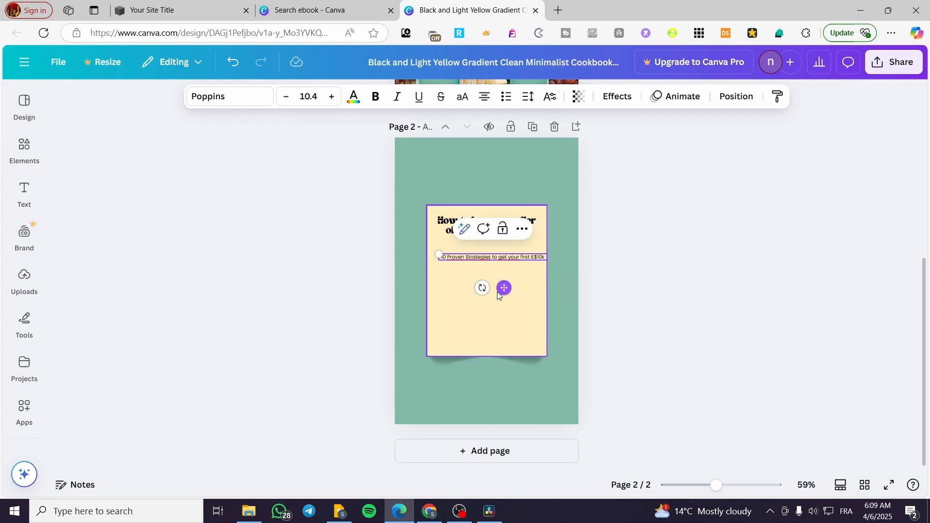
drag(504, 289, 499, 287)
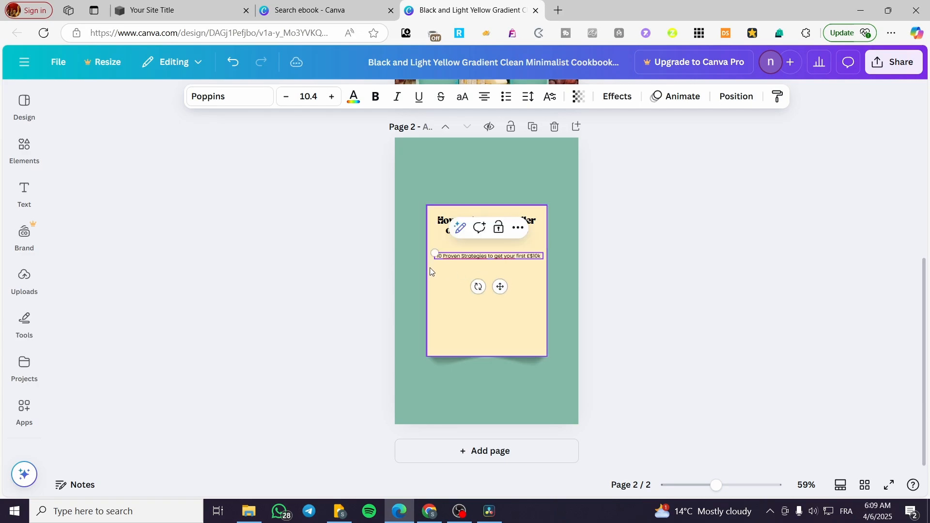
drag(433, 253, 413, 252)
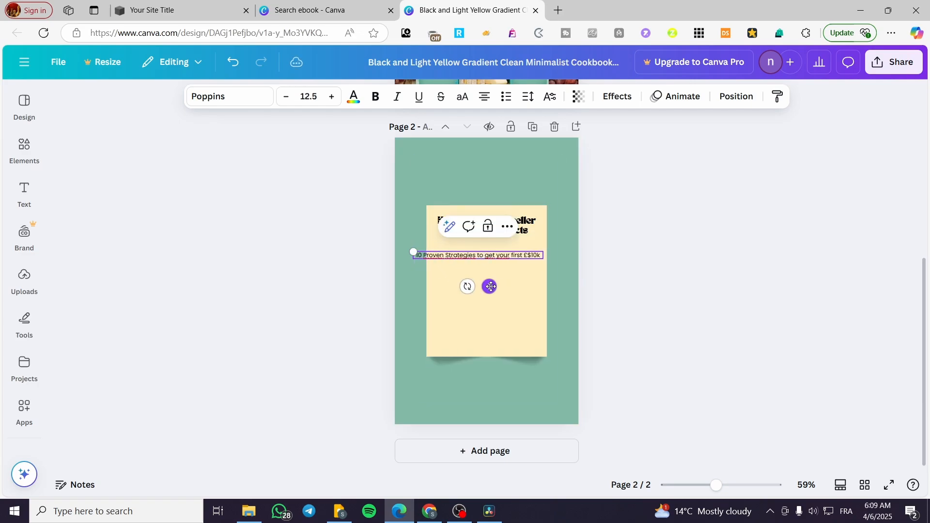
drag(489, 287, 498, 286)
drag(420, 251, 431, 253)
drag(502, 286, 502, 287)
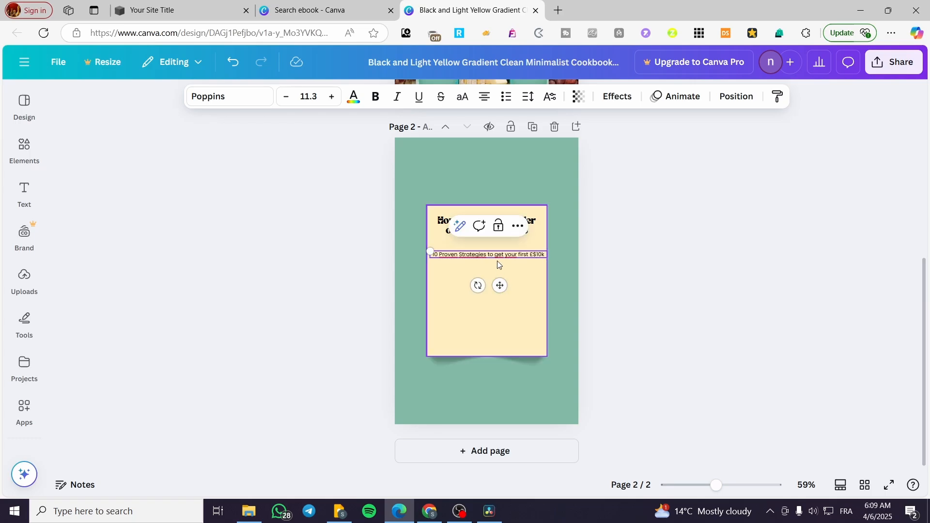
- Make the whole "10 Proven Strategies" subtitle on page 2 bold
double_click(498, 255)
click(383, 104)
click(669, 303)
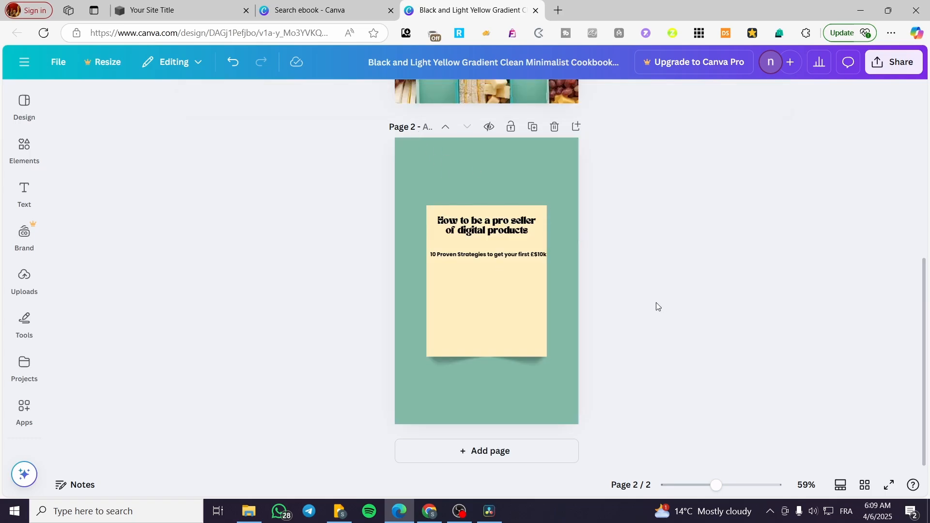
- Break the page 2 subtitle into two lines after "Strategies"
click(517, 258)
drag(516, 258, 518, 258)
click(491, 254)
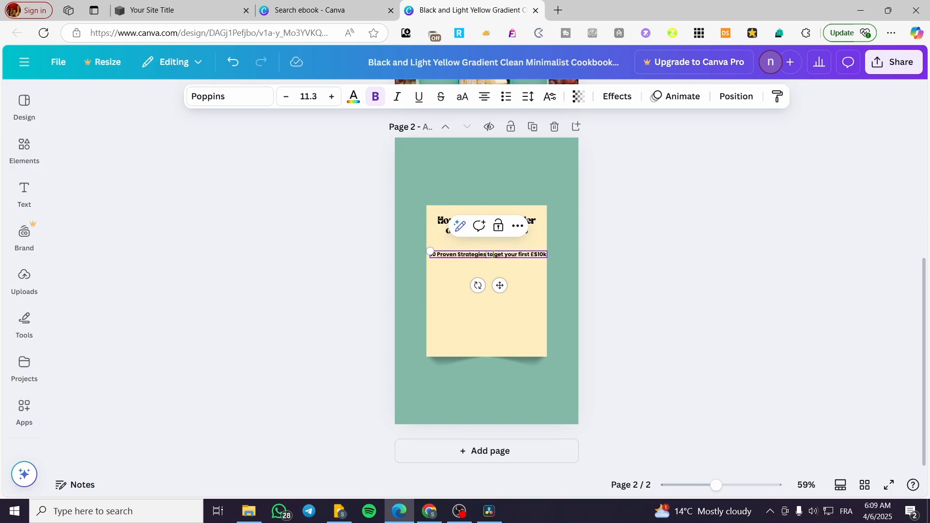
key(Return)
click(603, 281)
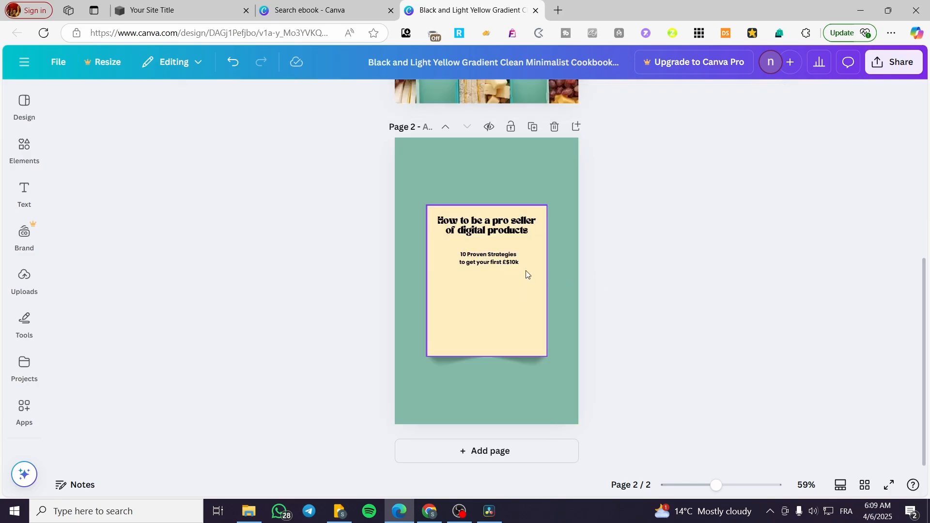
- Enlarge the two-line subtitle to size 12.9 and move it down to the middle of the cream rectangle
click(506, 262)
drag(431, 252, 417, 237)
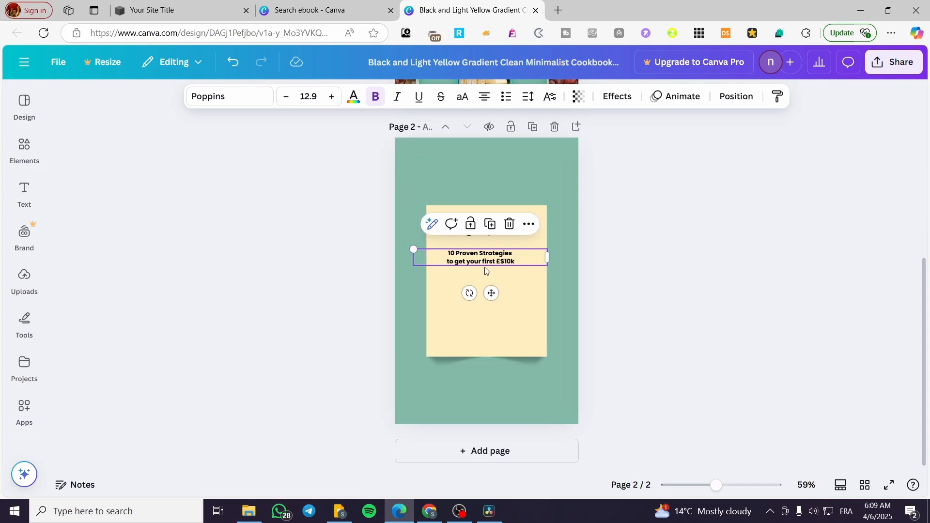
drag(502, 265, 503, 288)
click(669, 304)
- Search the elements library for "money"
click(24, 194)
click(25, 150)
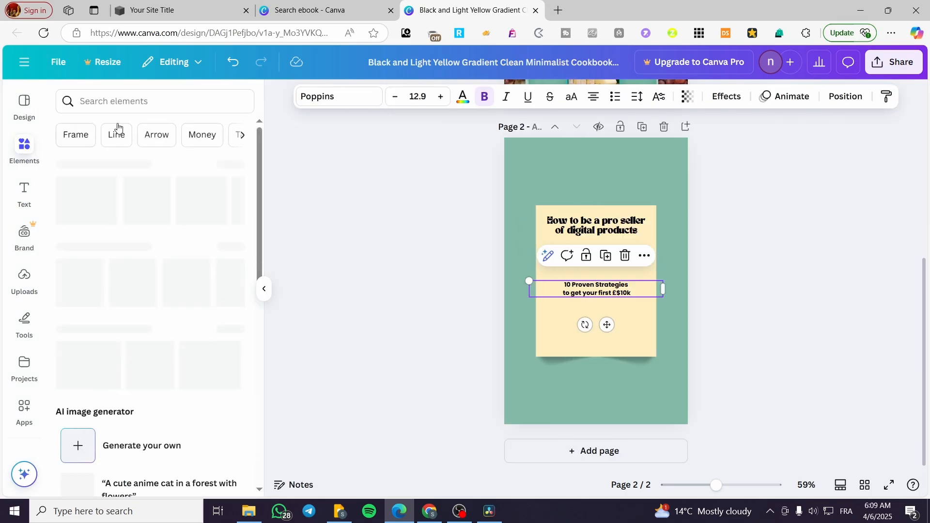
text(men)
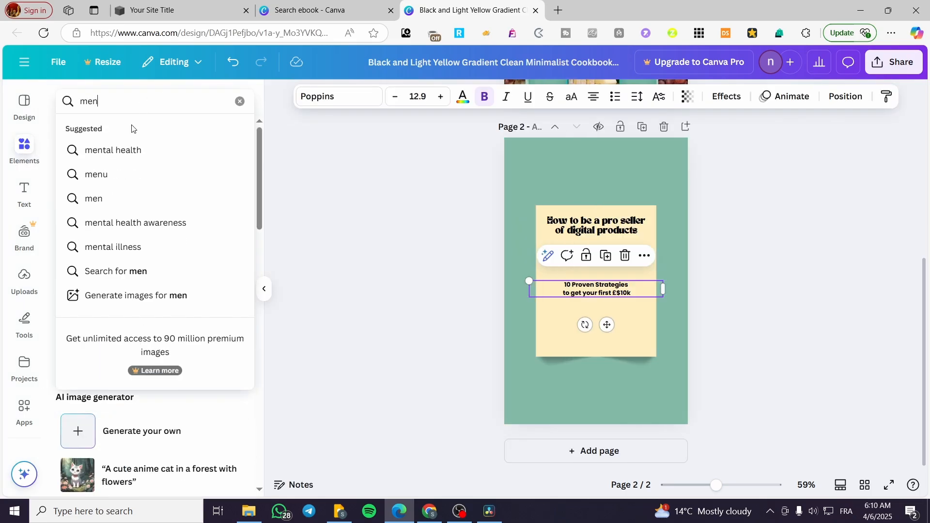
key(BackSpace)
key(BackSpace)
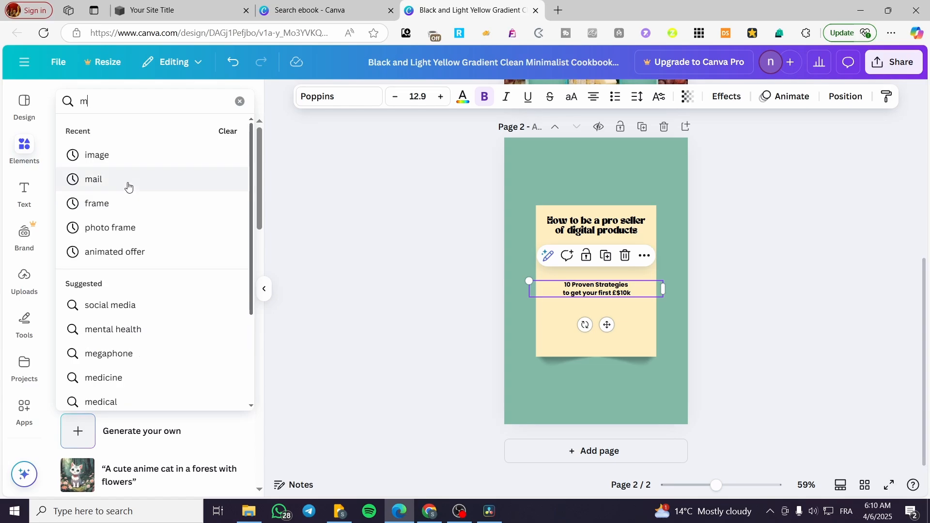
text(one)
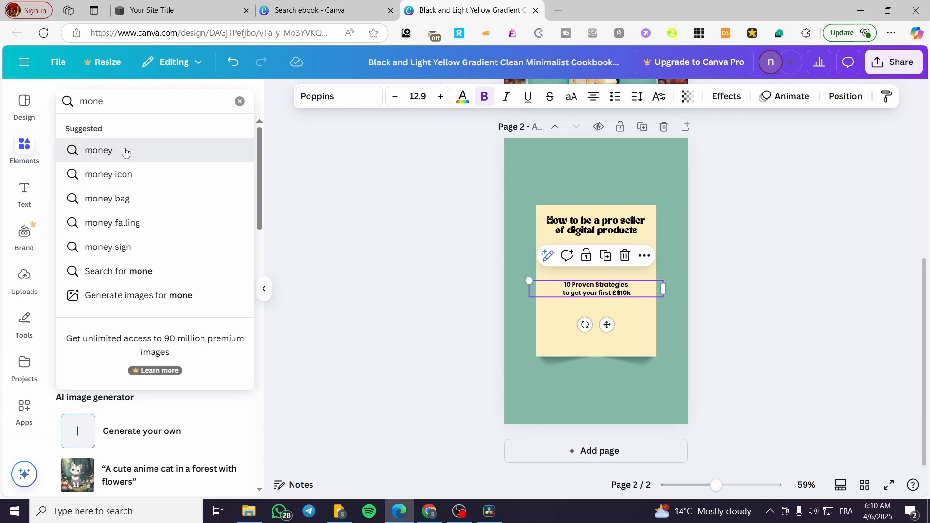
click(125, 150)
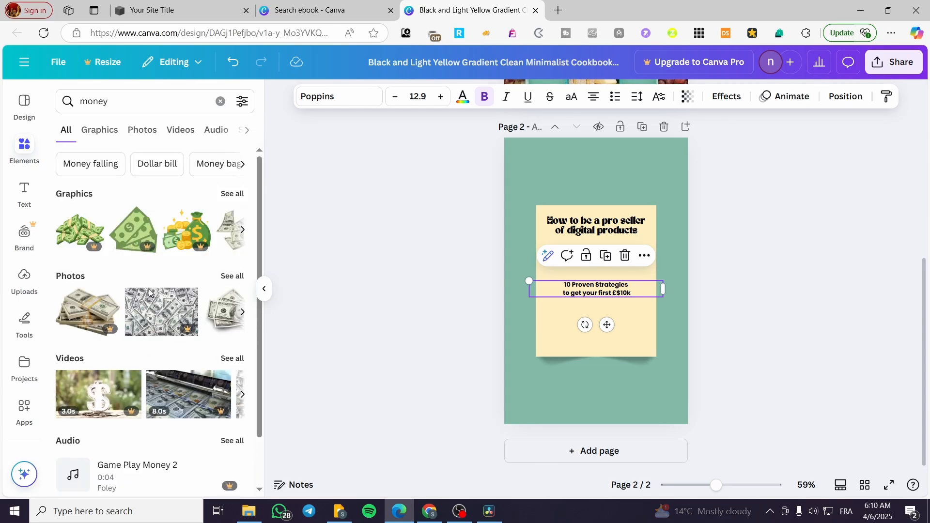
- Add the free photo of spread-out dollar bills to page 2 and fit it as a narrow strip behind the subtitle
click(233, 277)
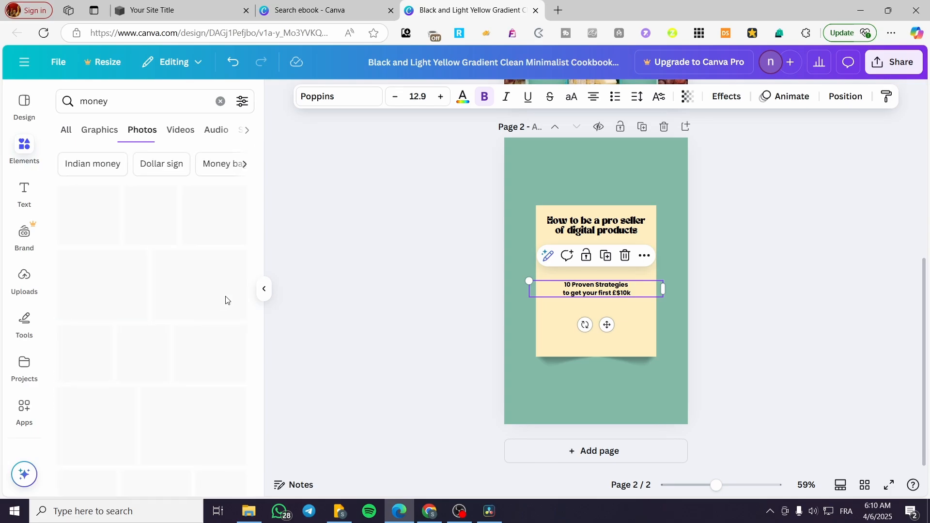
scroll(194, 227, down, 2)
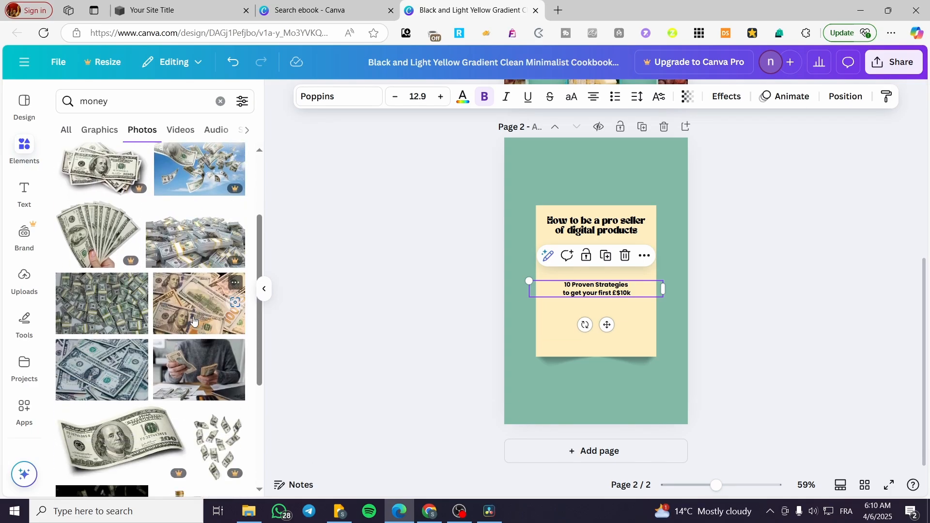
click(199, 303)
drag(670, 331, 605, 280)
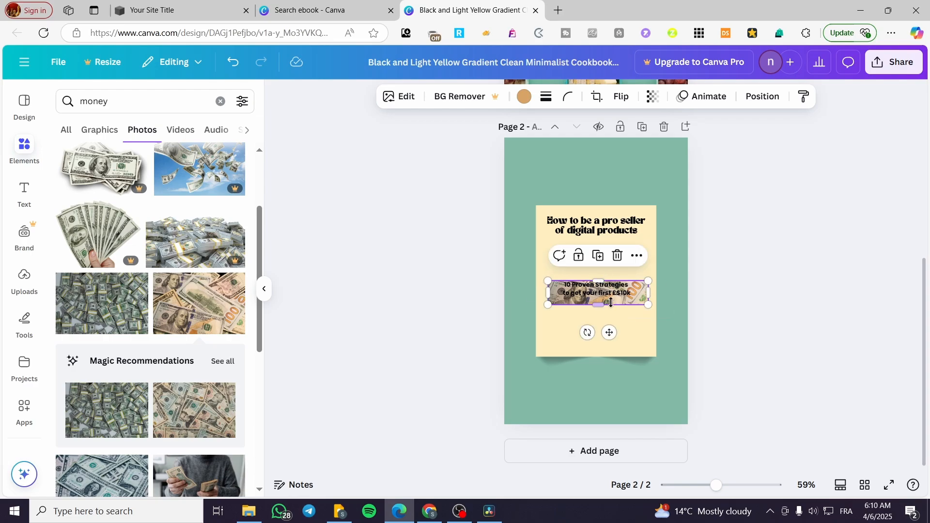
click(758, 326)
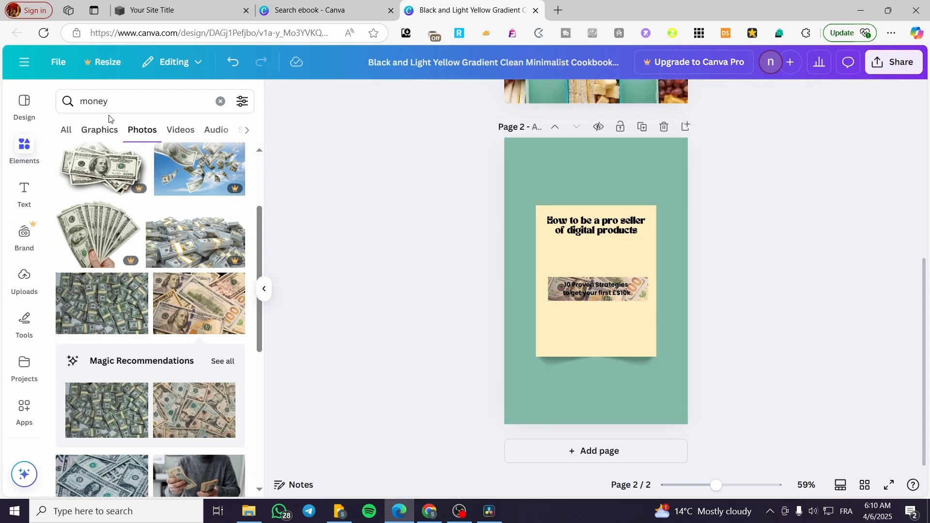
- Search the elements library's photos for "digital products"
click(55, 108)
text(di)
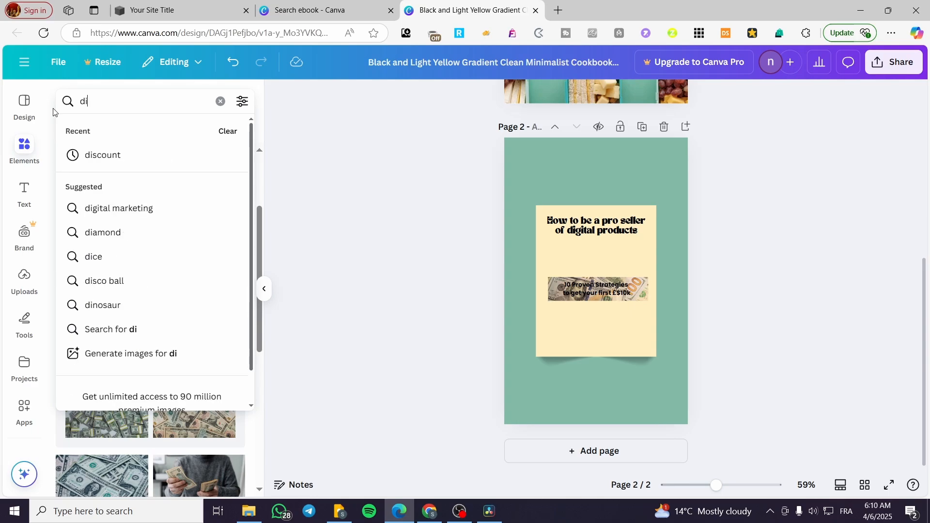
text(gital peoduc)
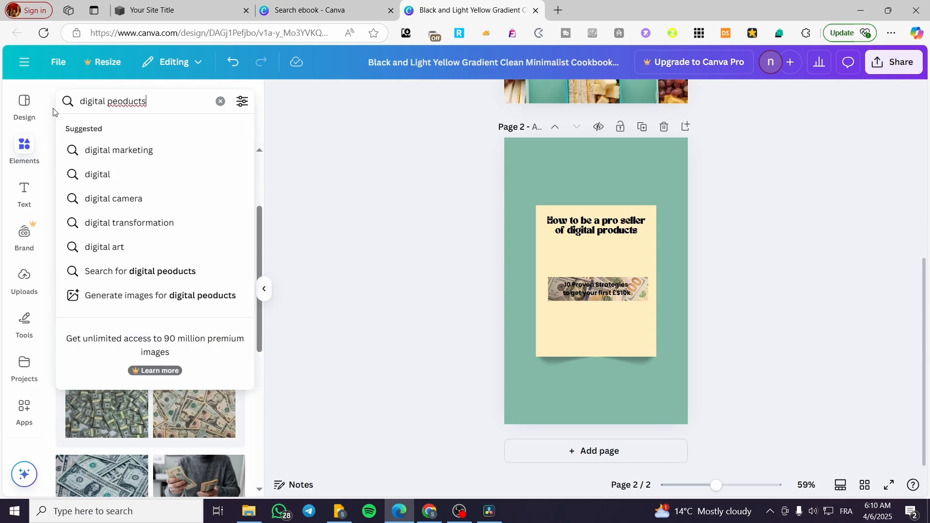
text(ts)
key(Return)
click(117, 100)
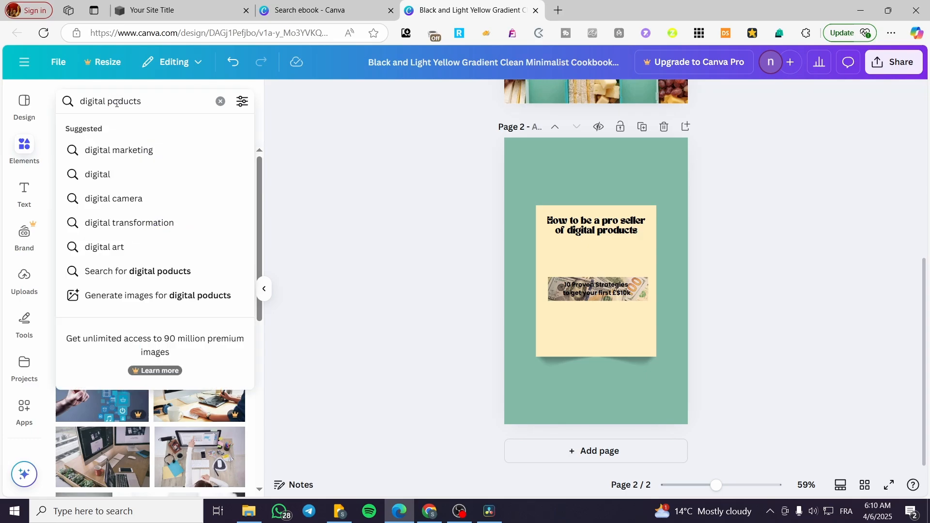
text(r)
key(Return)
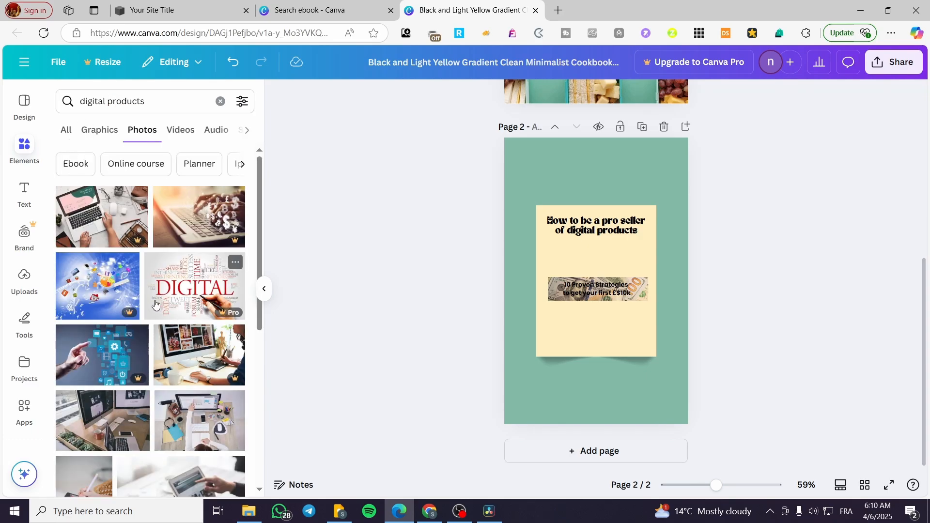
- Look through the "digital products" photos for an image suited to the ebook's page 2
scroll(217, 171, down, 1)
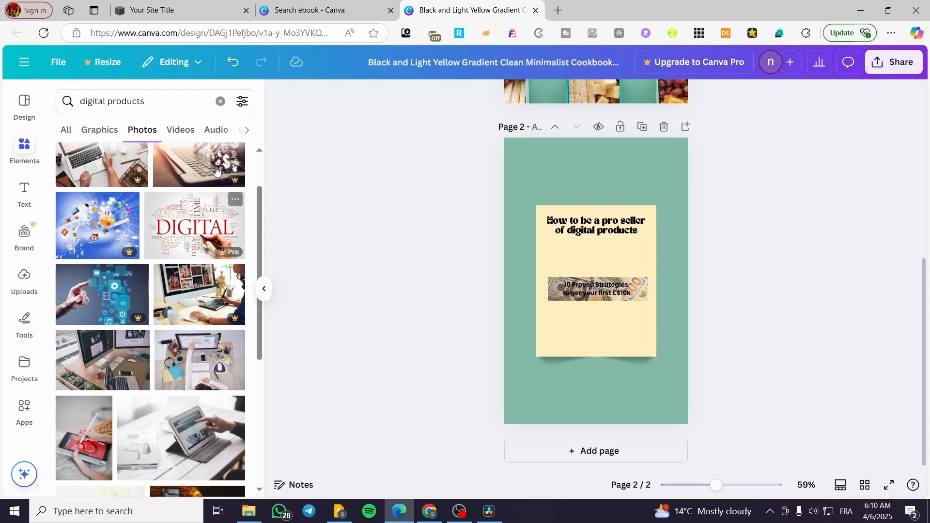
scroll(216, 171, down, 2)
scroll(169, 303, down, 2)
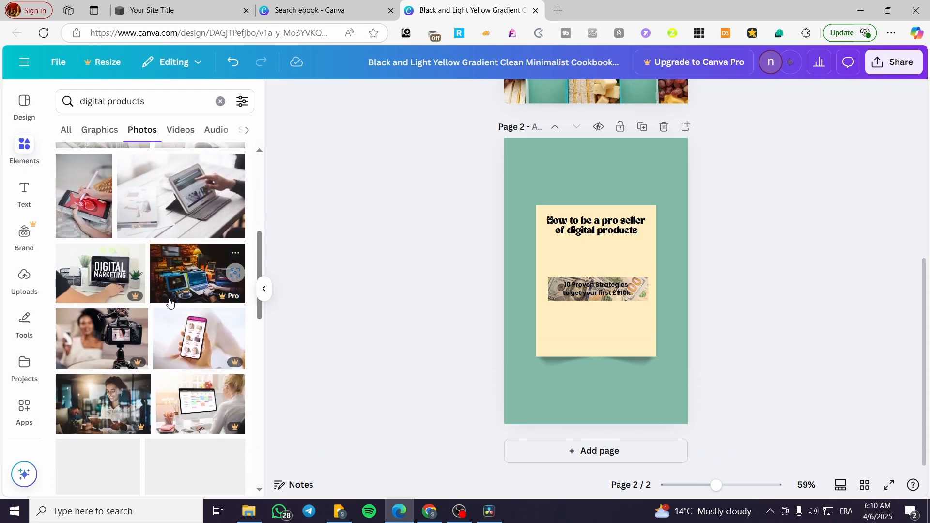
scroll(169, 302, down, 3)
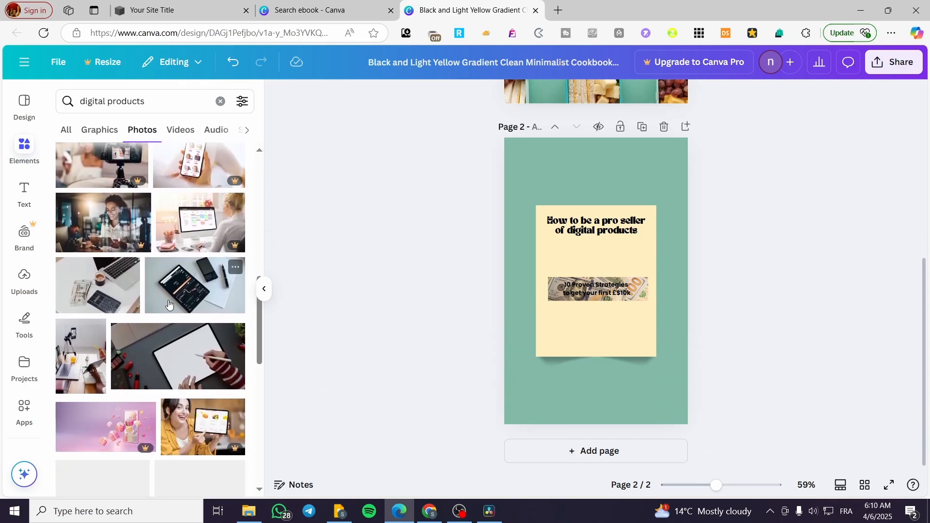
scroll(109, 363, down, 3)
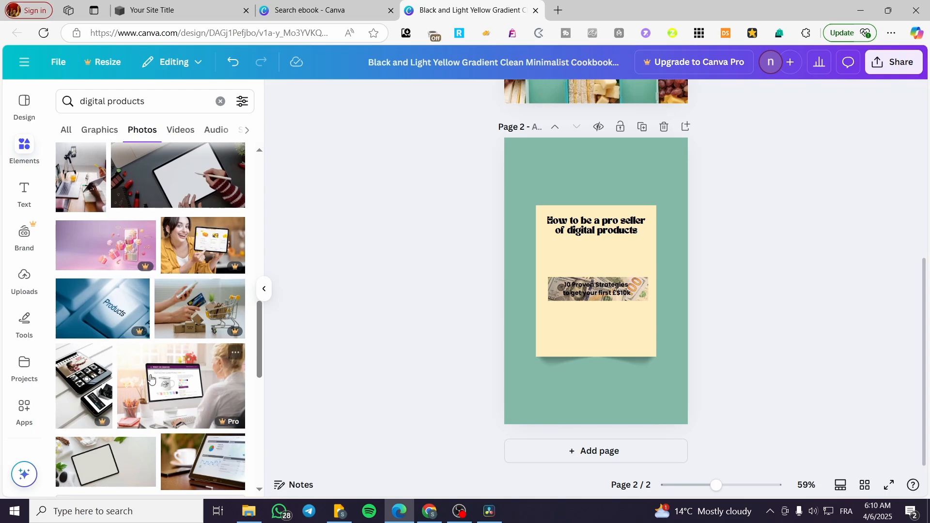
scroll(126, 322, down, 1)
scroll(127, 324, down, 1)
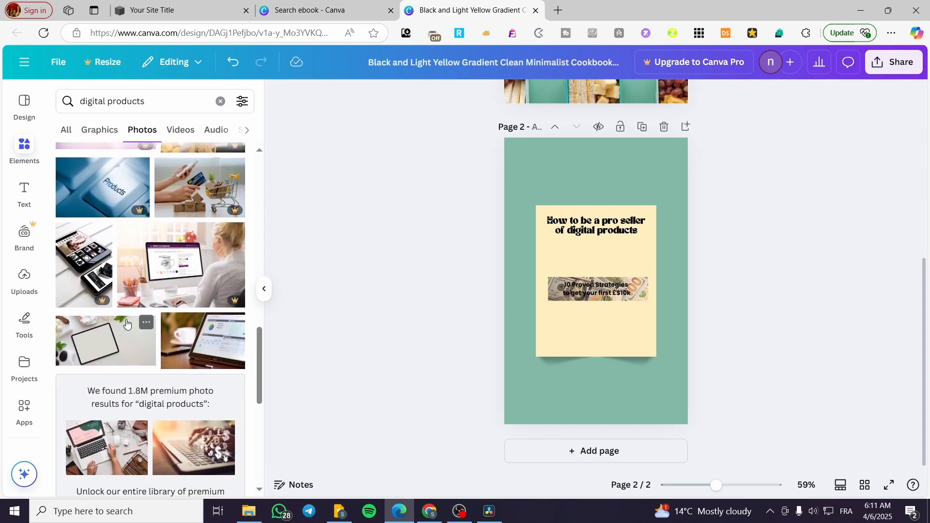
scroll(220, 361, down, 3)
scroll(217, 357, down, 3)
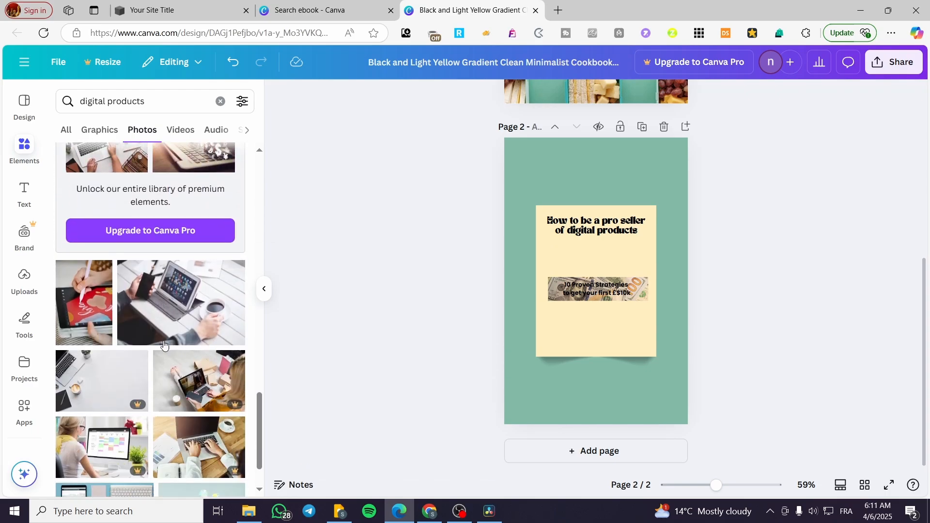
scroll(92, 332, down, 3)
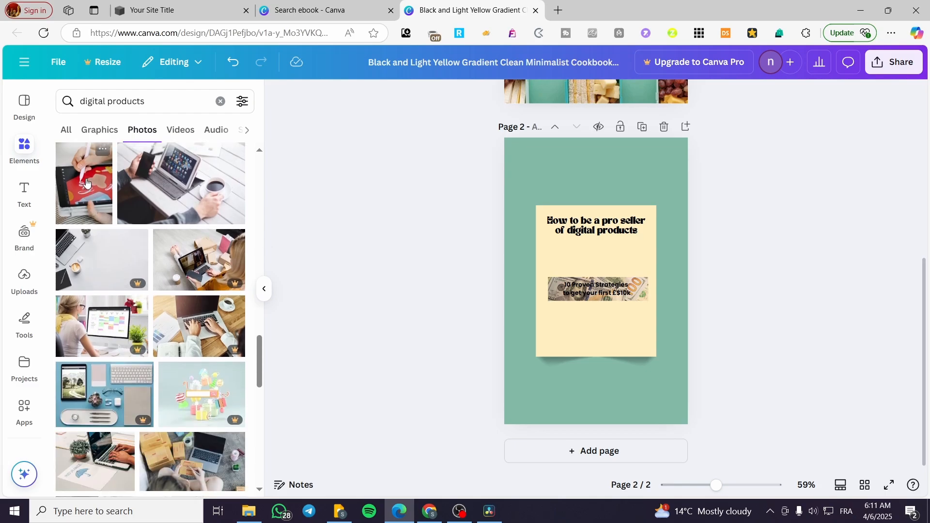
scroll(201, 347, down, 3)
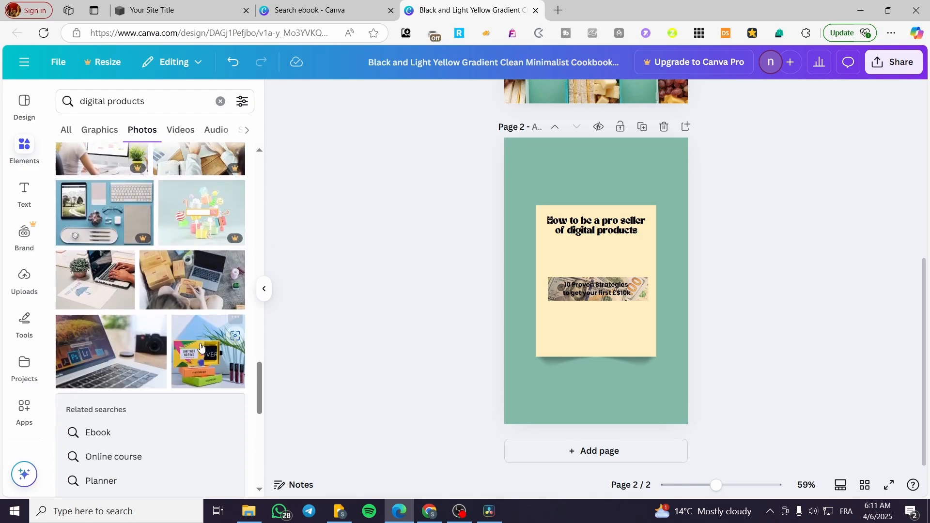
- Look through the "digital products" graphics for an illustration suited to the ebook's page 2
click(93, 132)
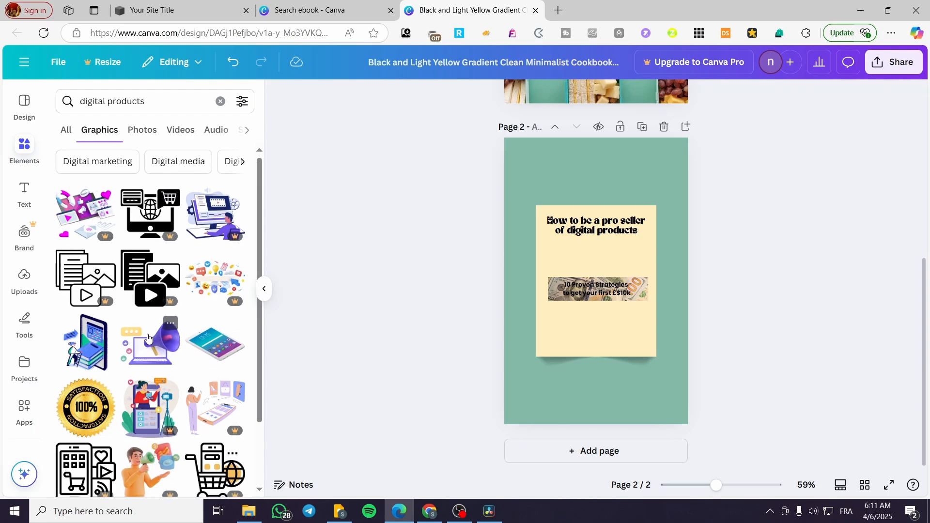
scroll(146, 337, down, 3)
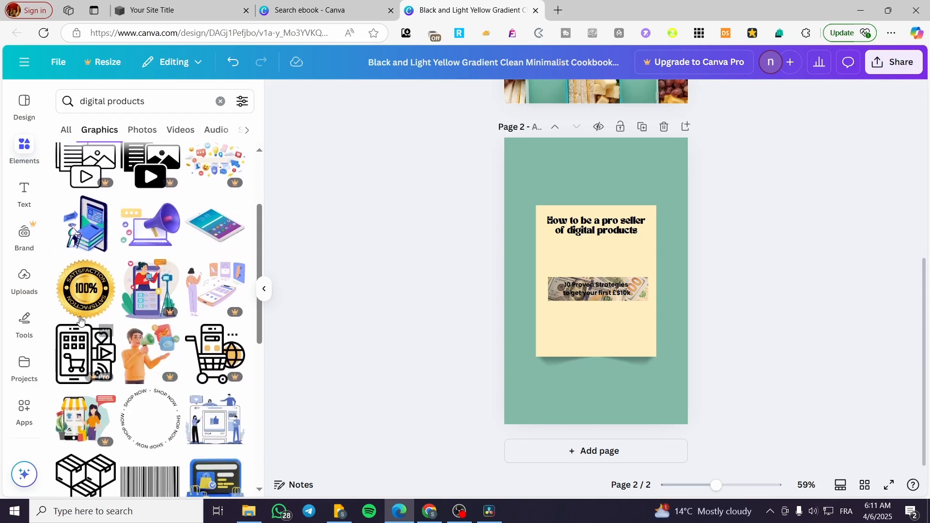
scroll(170, 348, down, 3)
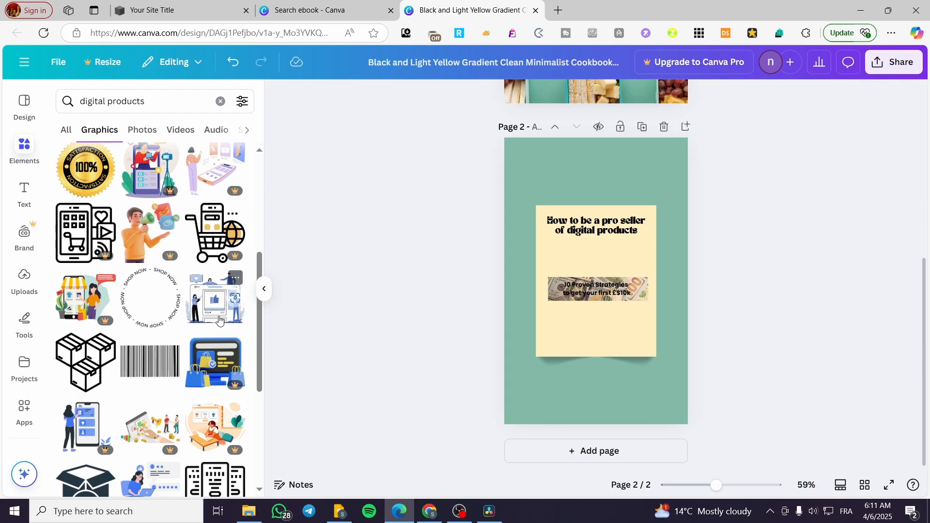
scroll(212, 314, down, 5)
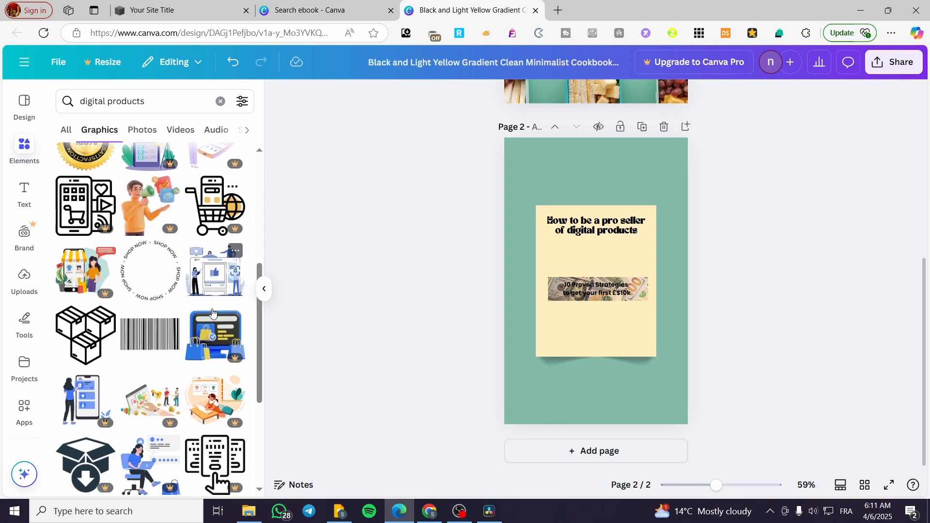
scroll(209, 313, down, 4)
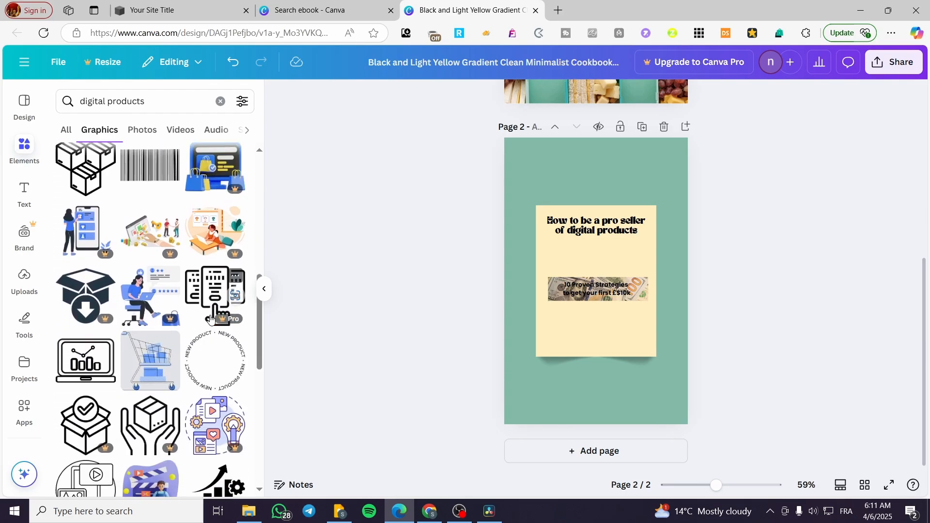
scroll(169, 317, down, 8)
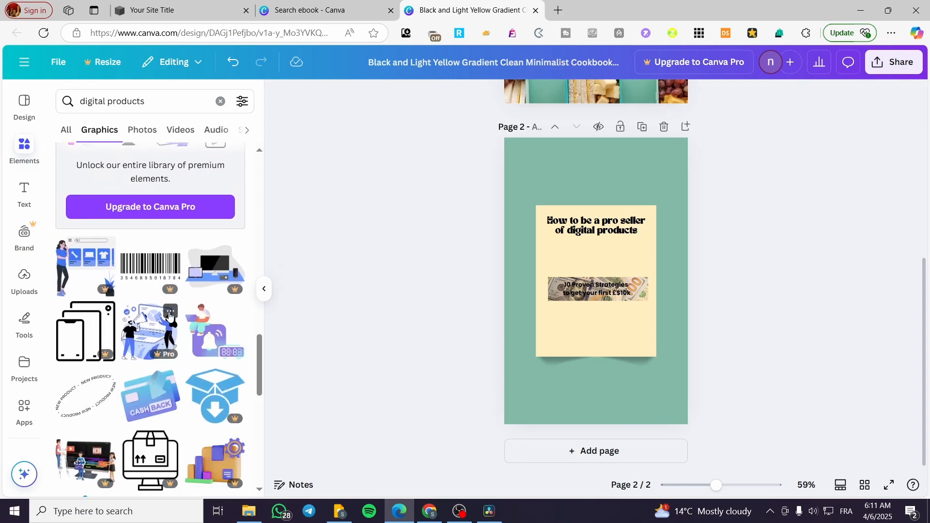
scroll(169, 316, up, 10)
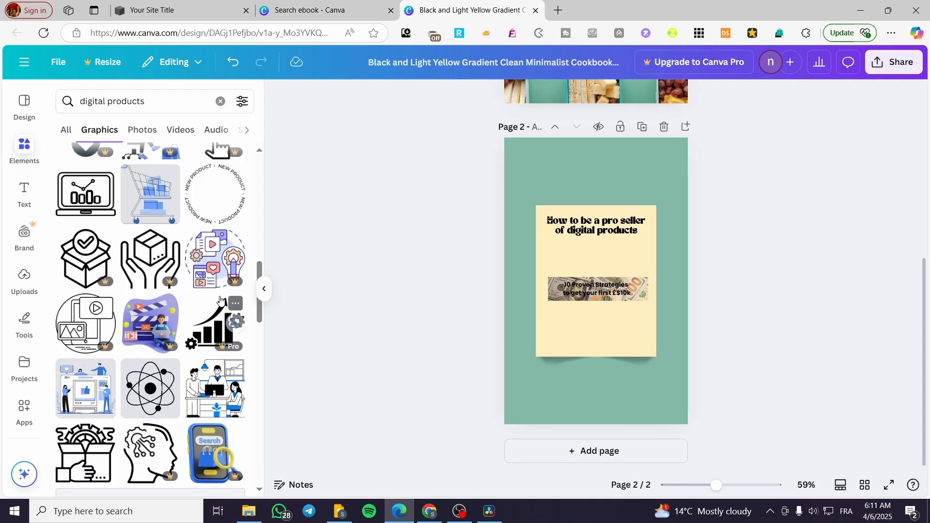
scroll(221, 301, up, 6)
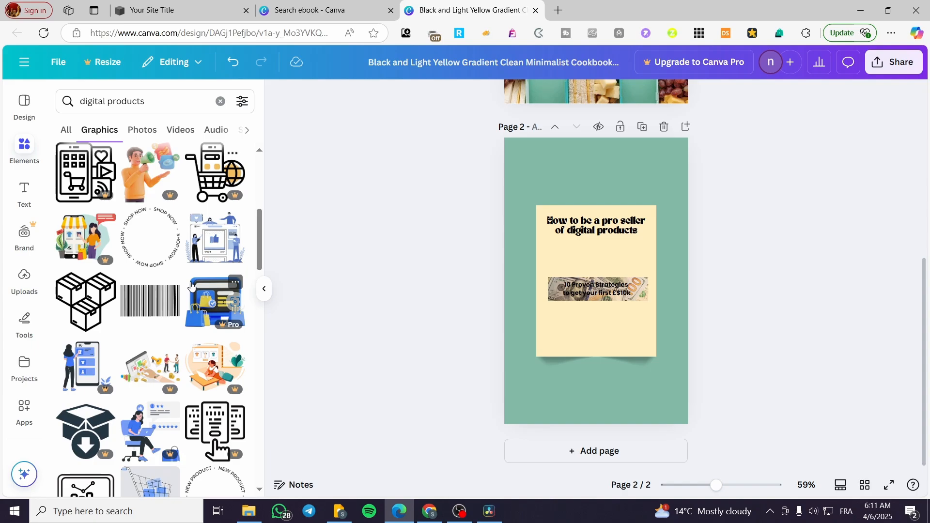
- Add the free blue illustration of people around a thumbs-up social media post to page 2 and enlarge it to about the cream card's width
click(213, 238)
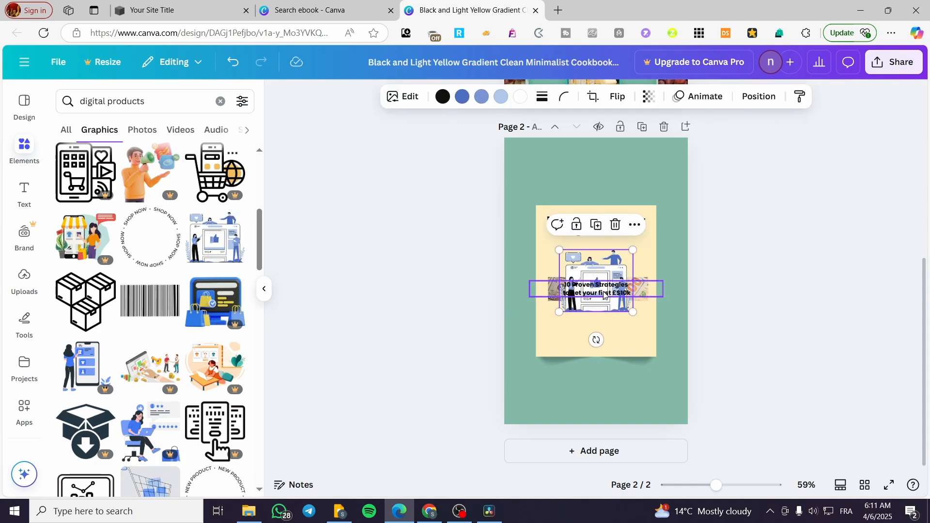
drag(594, 260, 570, 215)
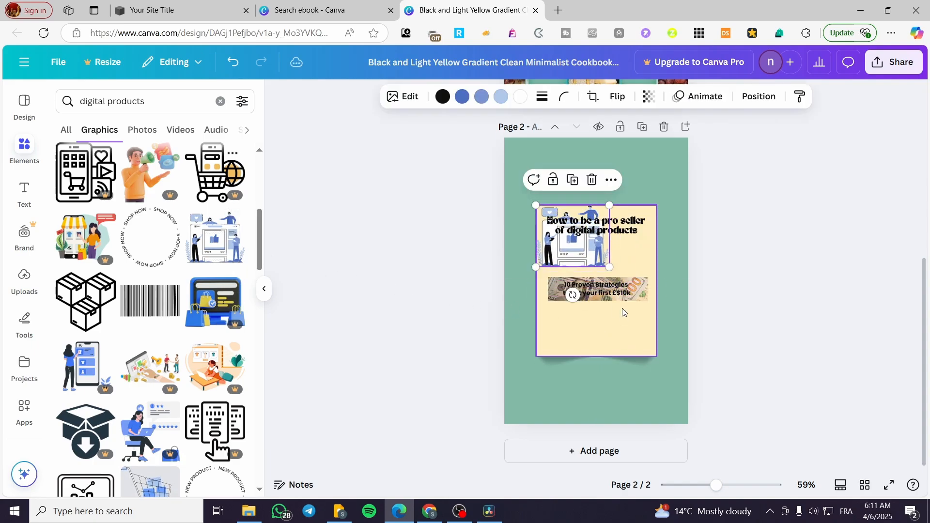
drag(609, 268, 596, 377)
drag(603, 303, 603, 332)
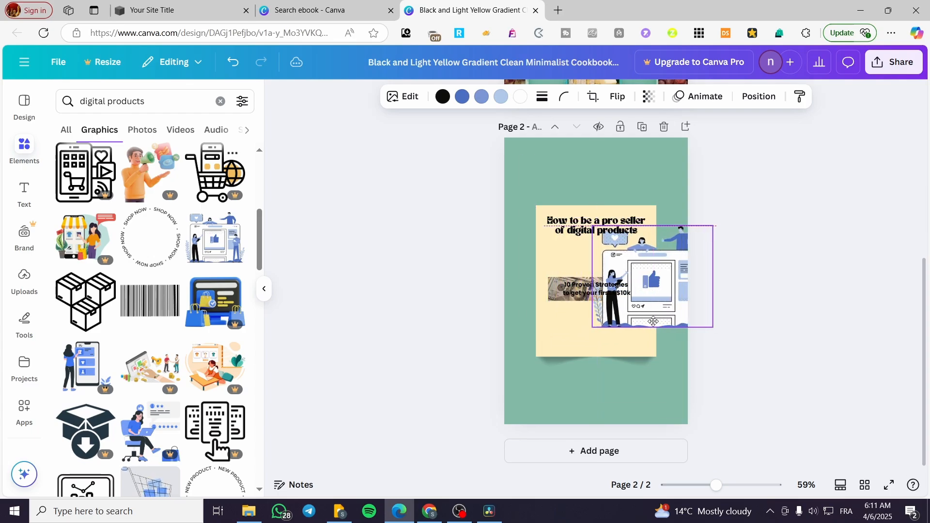
- Delete the dollar-bill photo from page 2 and arrange the illustration between the title and the subtitle, with the subtitle at the card's lower edge
drag(654, 322, 649, 322)
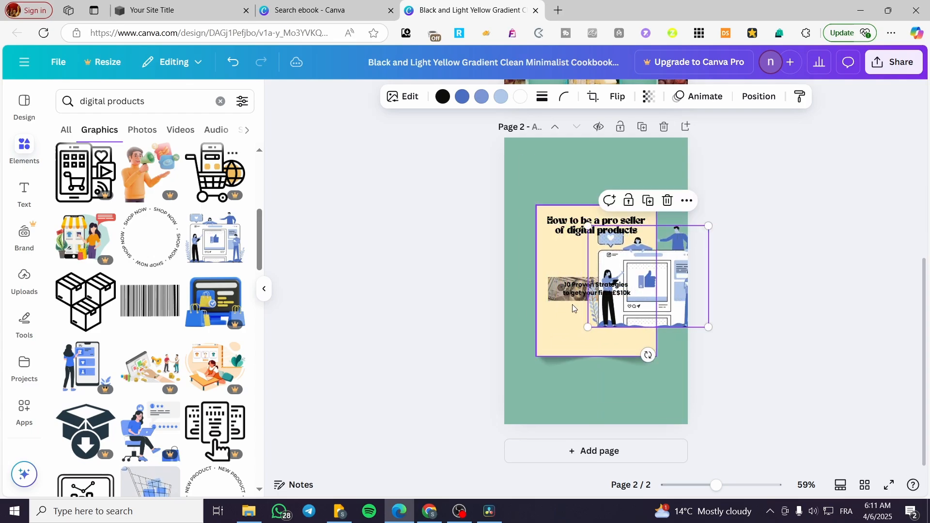
click(554, 282)
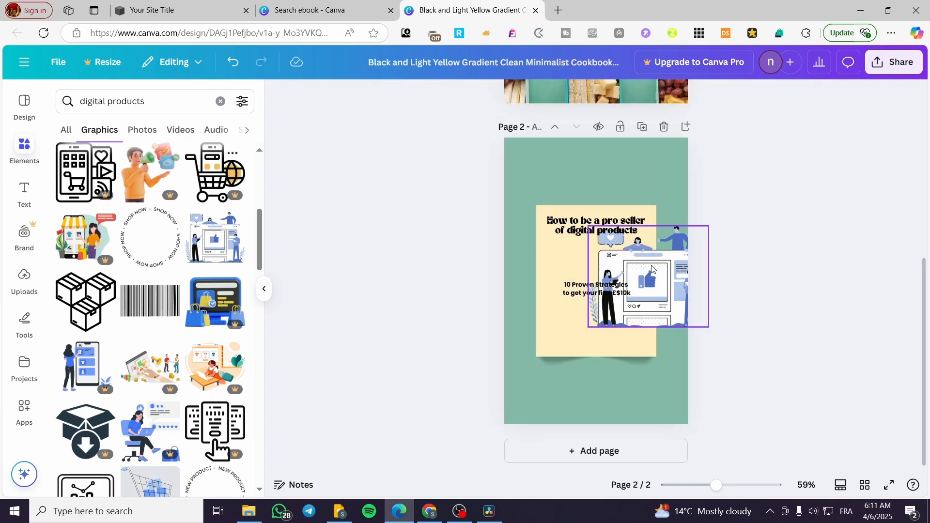
drag(651, 263, 622, 349)
click(602, 294)
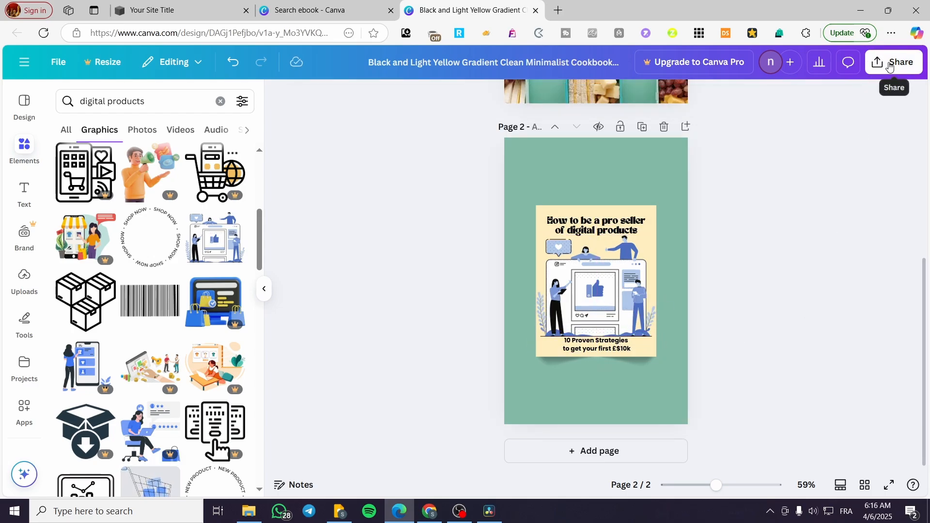
- Add a page 3 and place a copy of page 2's cream card on it
click(579, 452)
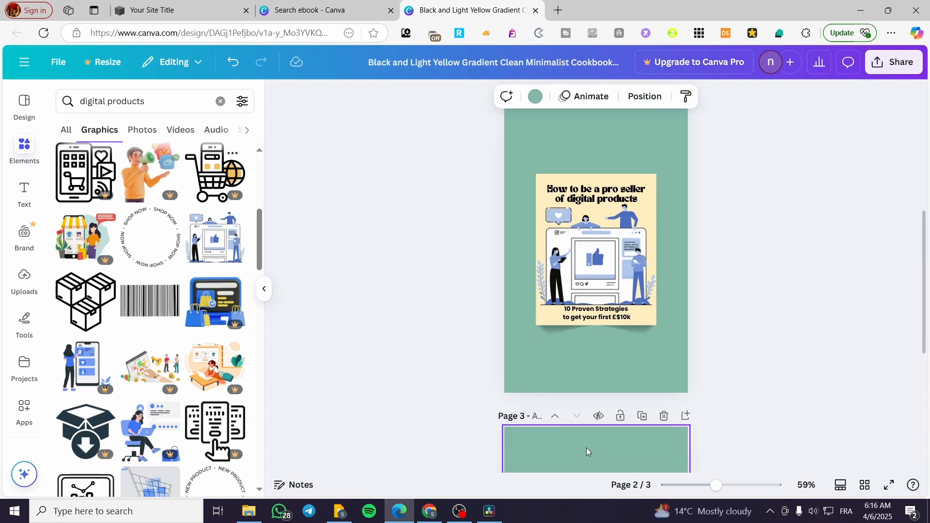
scroll(573, 305, up, 6)
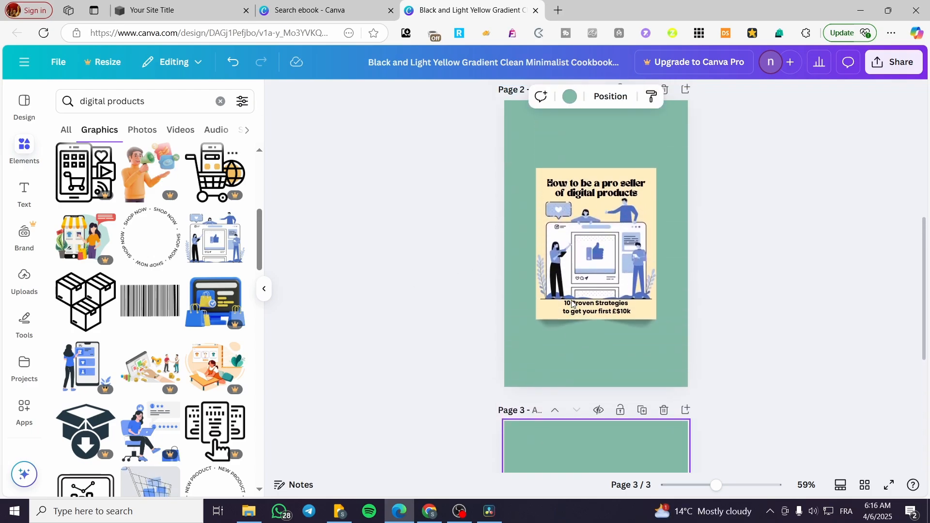
click(648, 192)
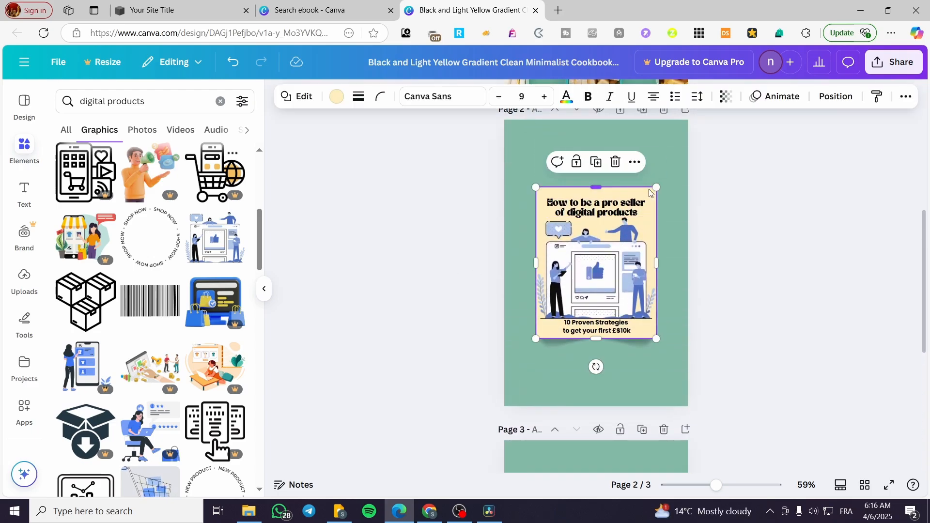
key(Delete)
key(ctrl+z)
scroll(603, 337, down, 5)
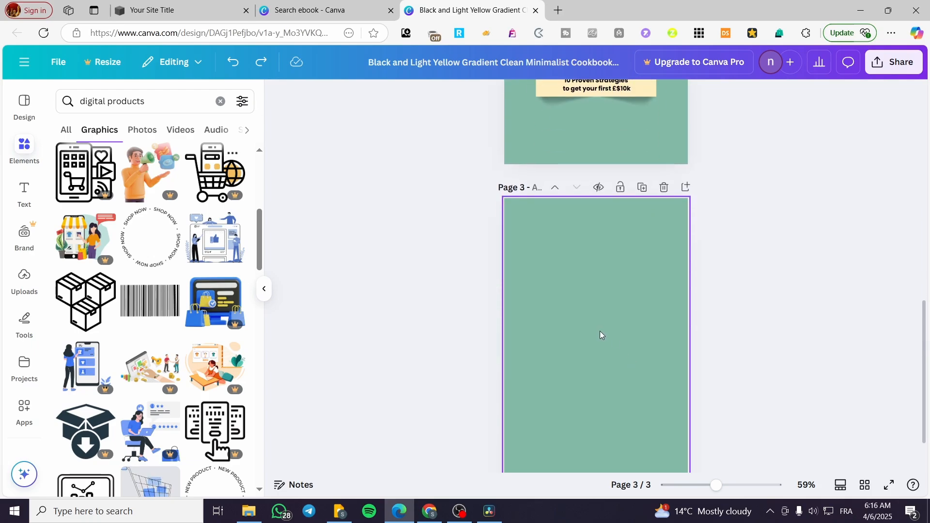
click(602, 336)
key(ctrl+v)
- Enlarge and center the cream card so it fills page 3, leaving a narrow green border all around
drag(603, 359, 584, 309)
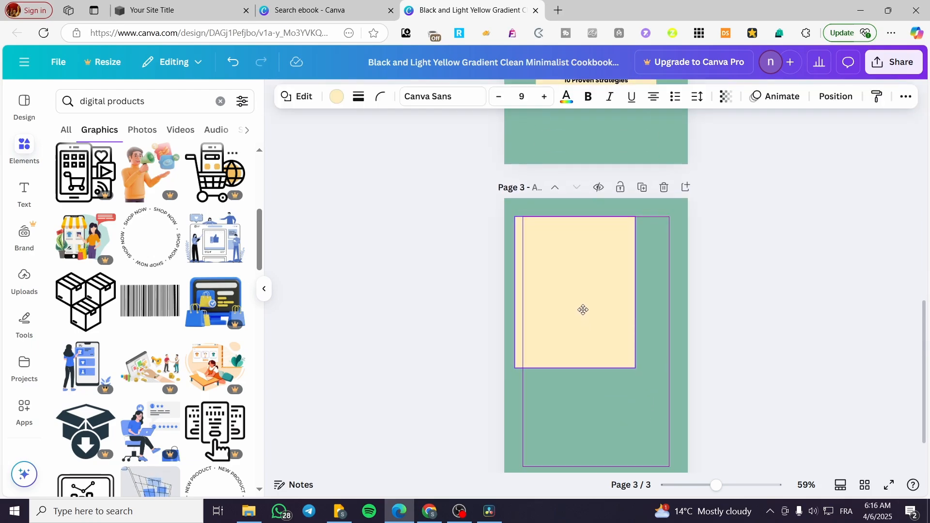
drag(631, 368, 676, 463)
scroll(775, 358, down, 2)
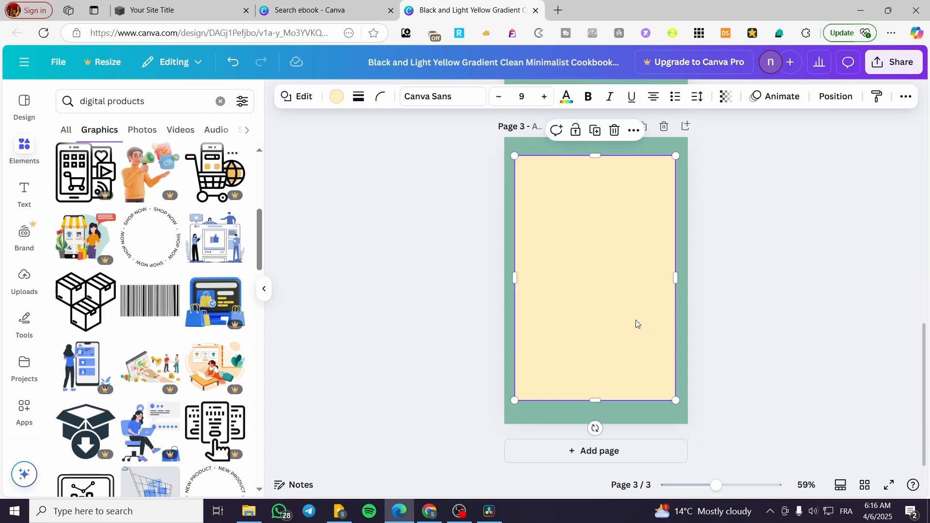
drag(636, 320, 635, 333)
drag(597, 168, 596, 149)
- Copy the card's shadow from page 2 to page 3 and fit it along the lower edge of the enlarged card
scroll(577, 299, up, 4)
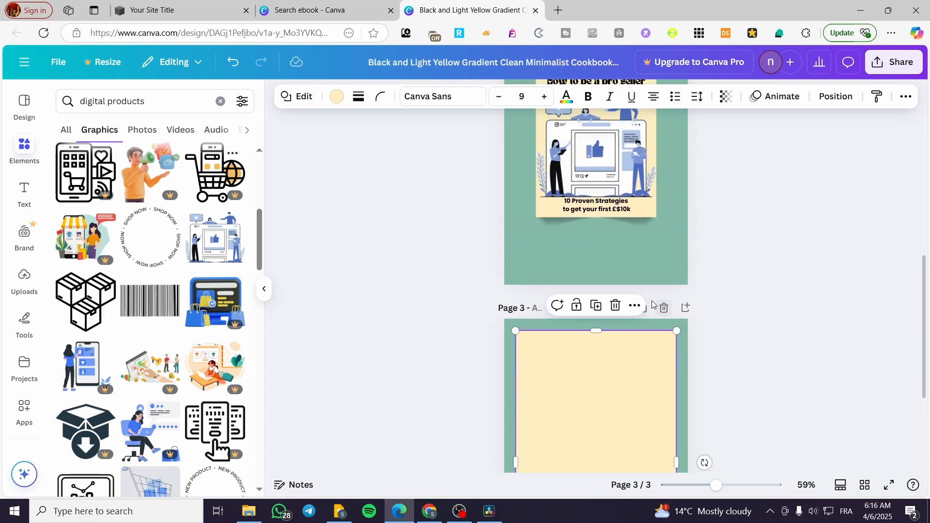
click(640, 225)
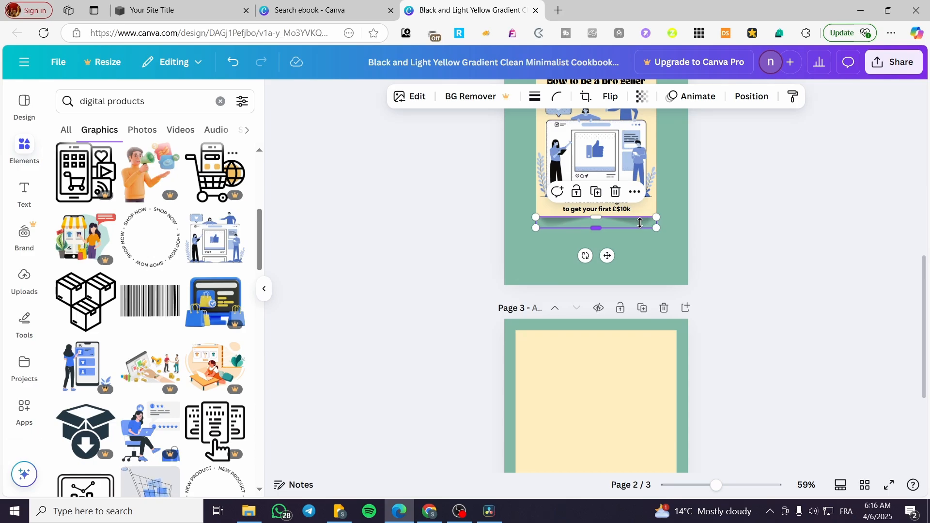
scroll(629, 390, down, 4)
key(ctrl+v)
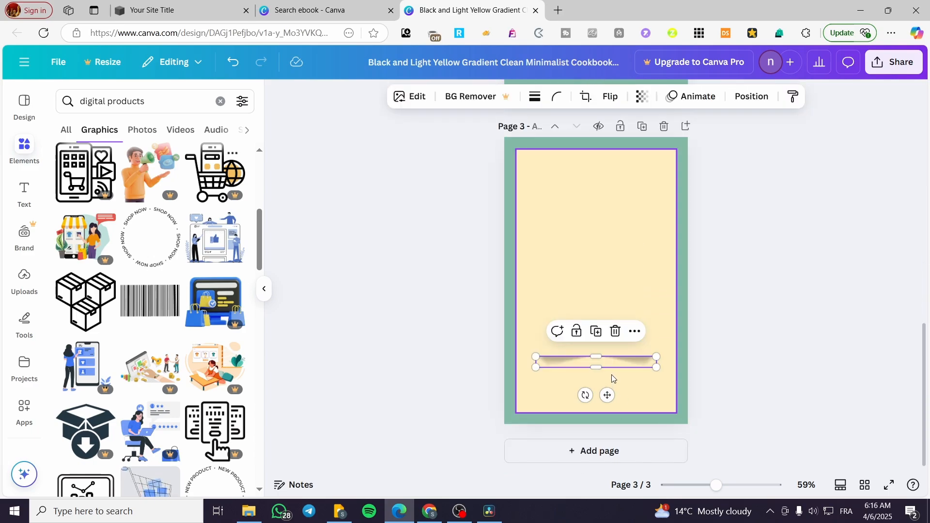
drag(615, 366, 677, 425)
click(754, 385)
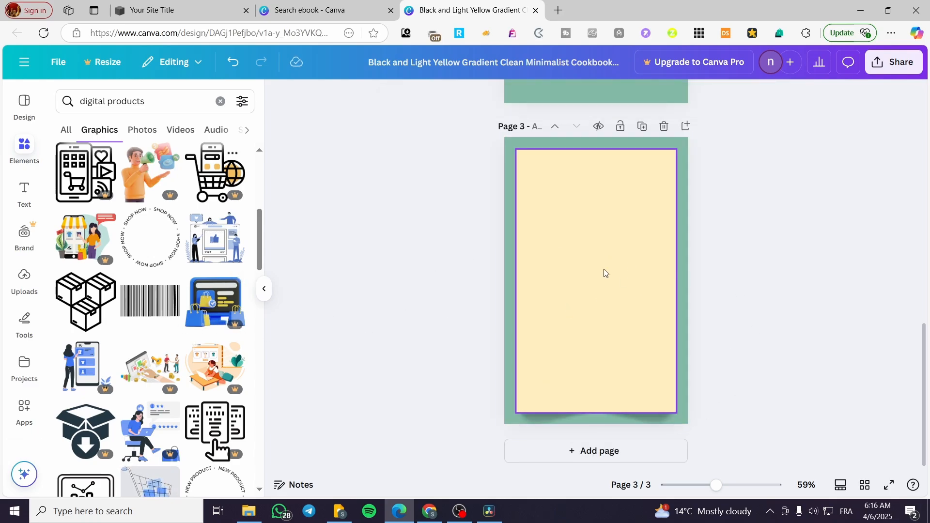
- Add the heading "Summary" to page 3 and place it centered at the top of the card
click(24, 191)
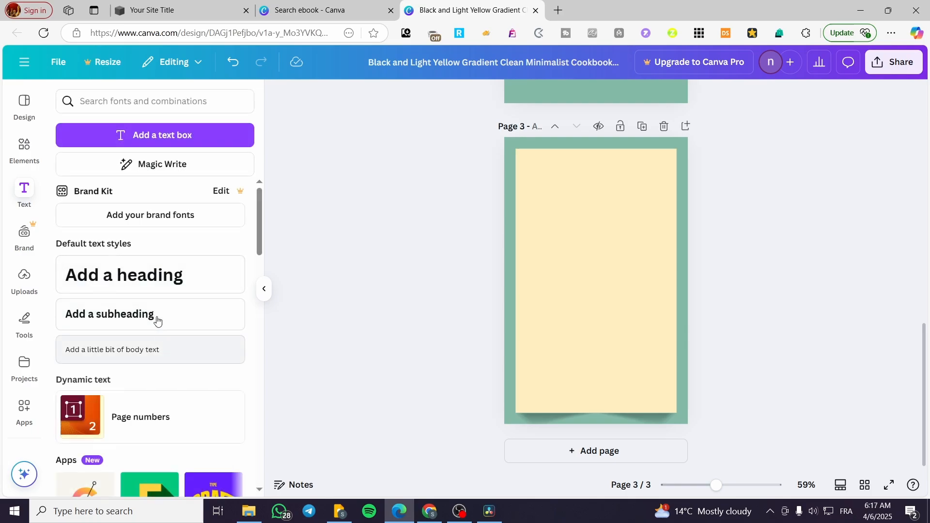
click(128, 267)
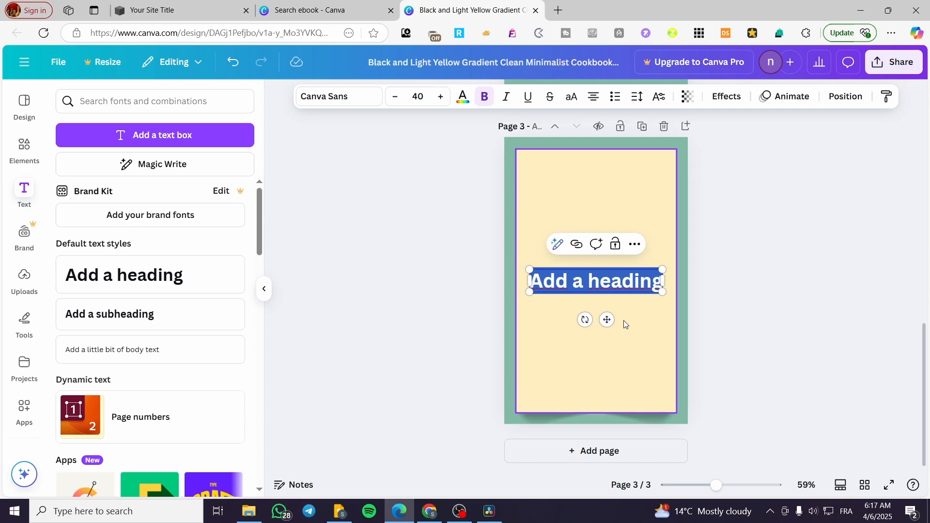
text(Sum)
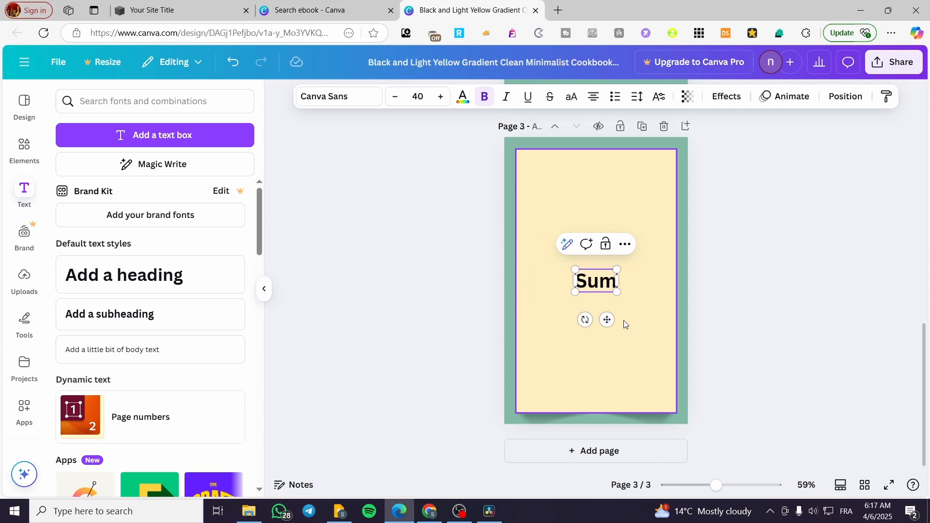
text(mary)
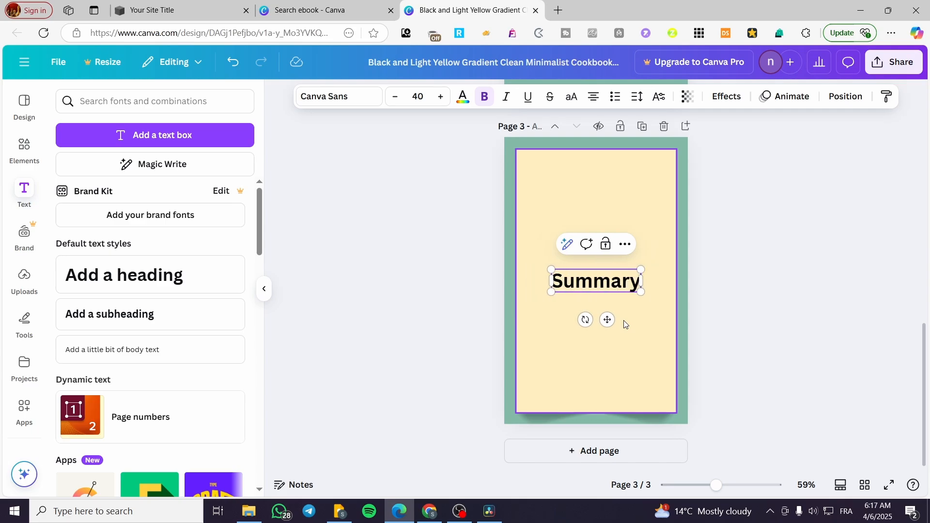
drag(609, 320, 609, 206)
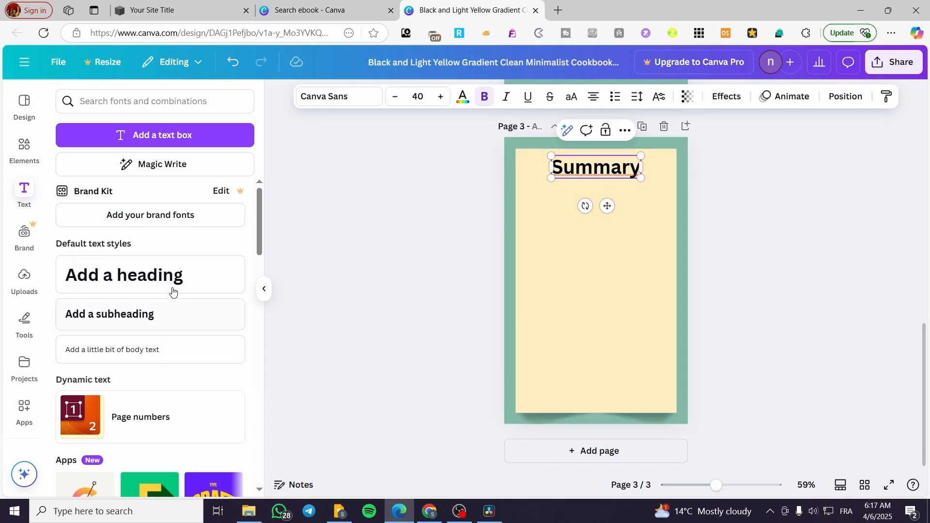
- Add a paragraph text box below the "Summary" heading, enlarged to font size 14.2 and widened to nearly the card's width
click(156, 136)
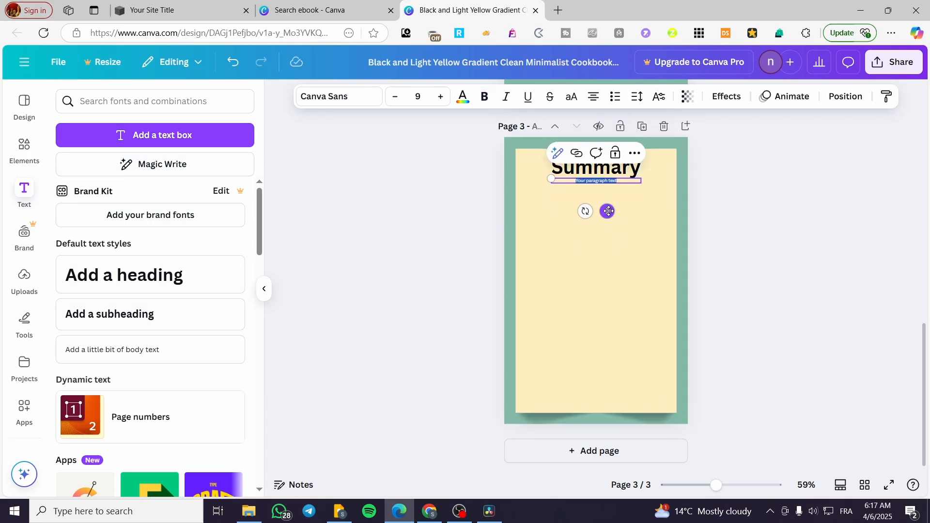
drag(609, 211, 634, 362)
drag(583, 328, 552, 178)
drag(609, 364, 607, 256)
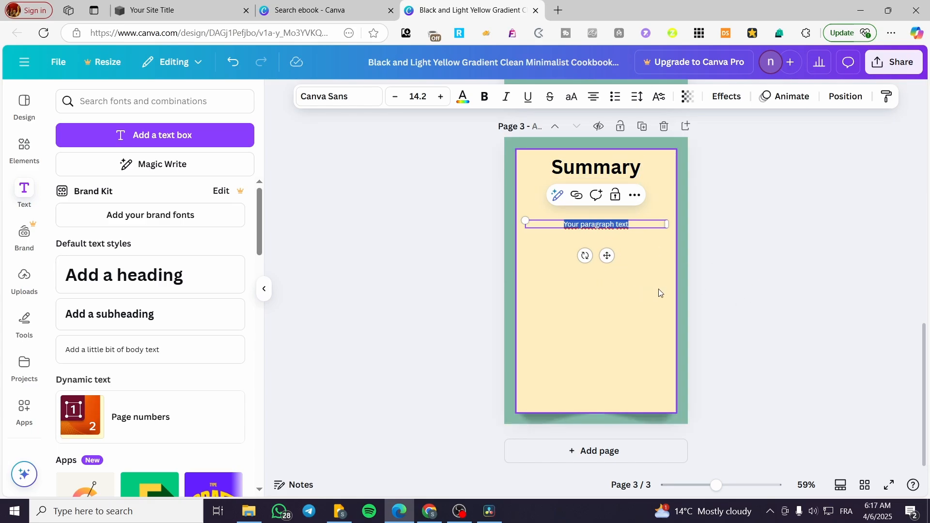
click(796, 299)
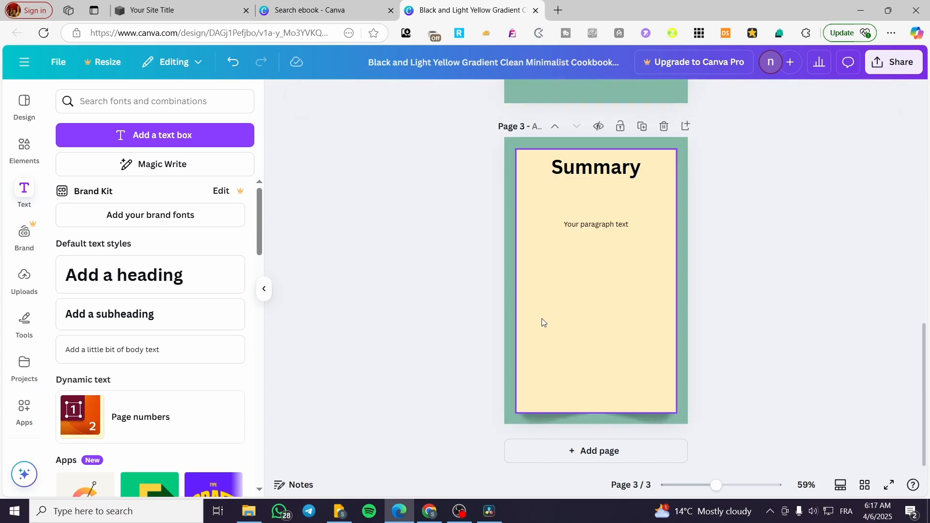
- Add three more blank pages after page 3 of the ebook
click(600, 455)
click(615, 461)
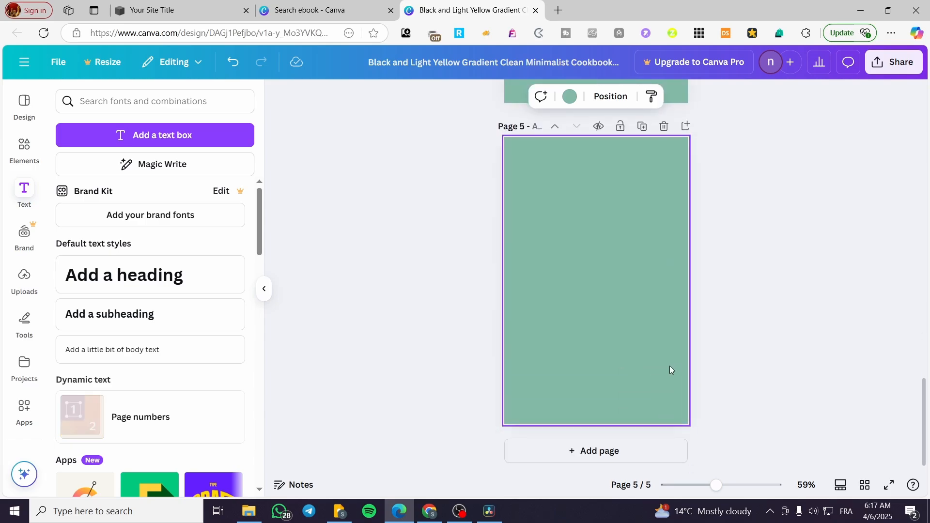
click(642, 452)
- Delete the original "pack & snack" cover page from the start of the ebook
scroll(562, 321, up, 3)
scroll(603, 325, up, 15)
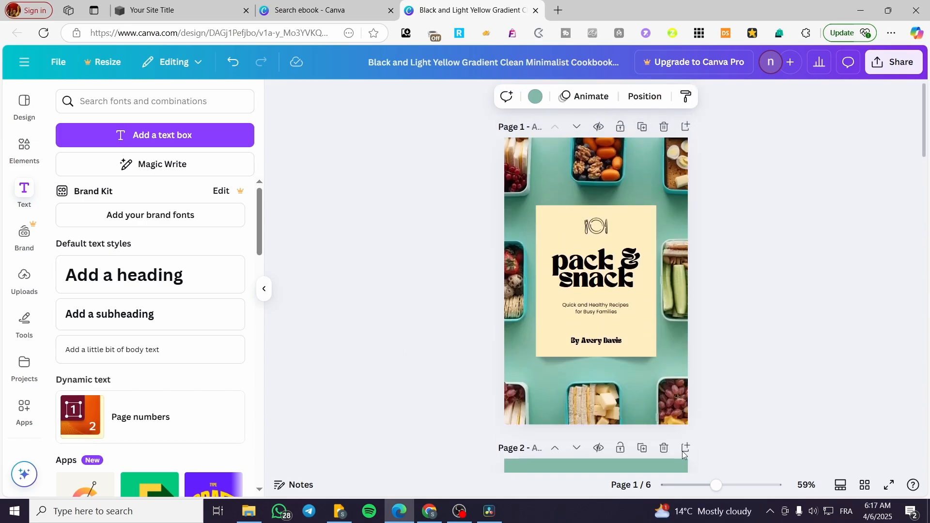
click(654, 407)
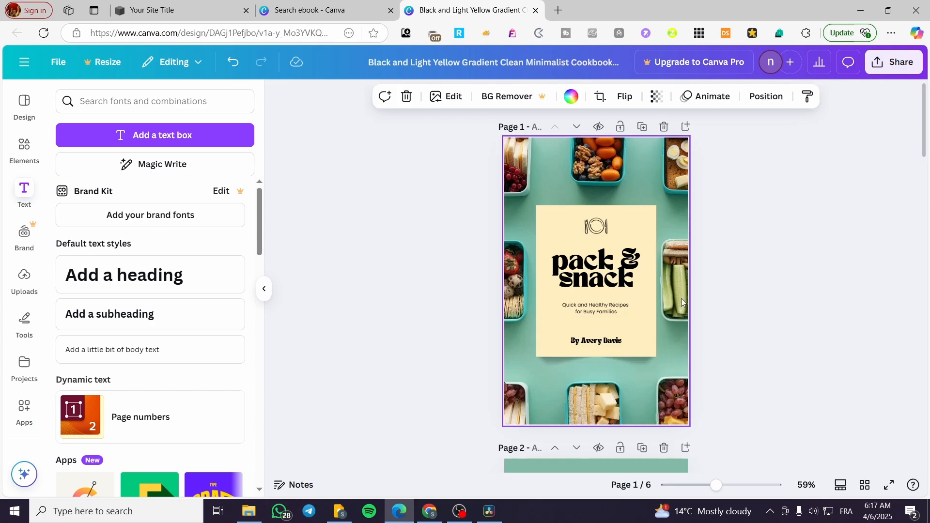
click(662, 128)
- Copy the cream card and its shadow from the Summary page onto the blank pages 3 and 4
scroll(674, 260, down, 6)
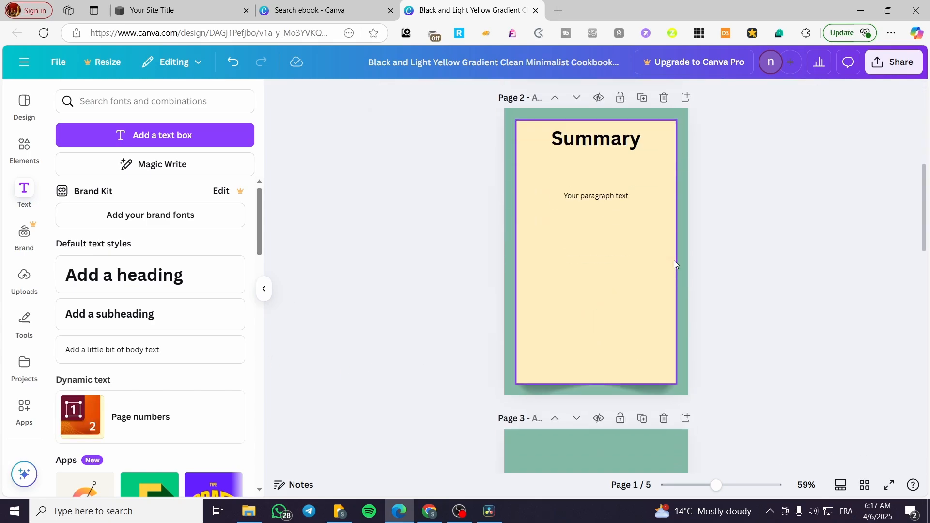
scroll(678, 386, down, 5)
scroll(625, 349, up, 10)
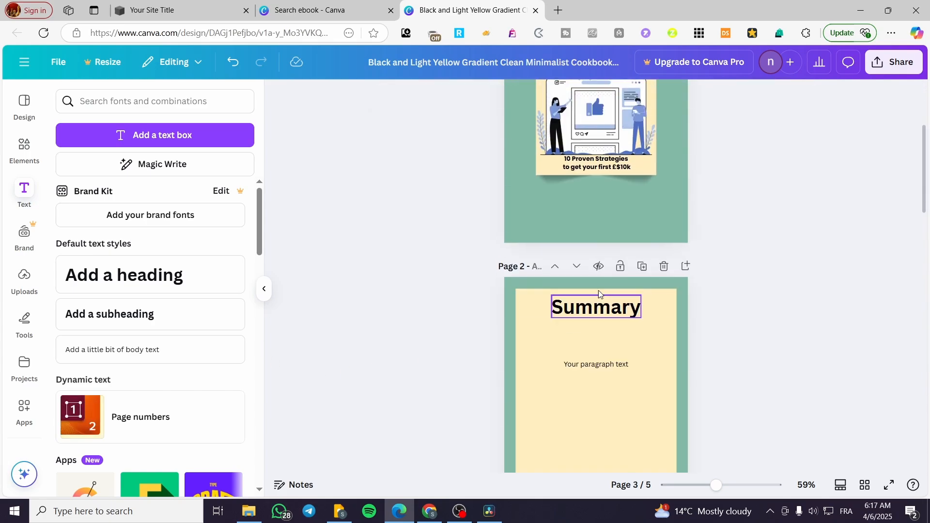
click(668, 376)
scroll(666, 375, down, 10)
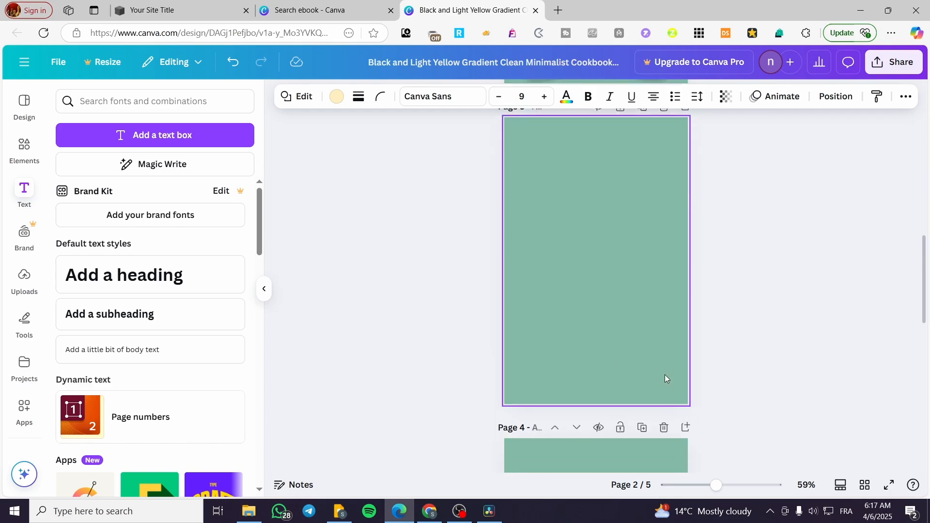
scroll(624, 340, up, 5)
shift+click(653, 318)
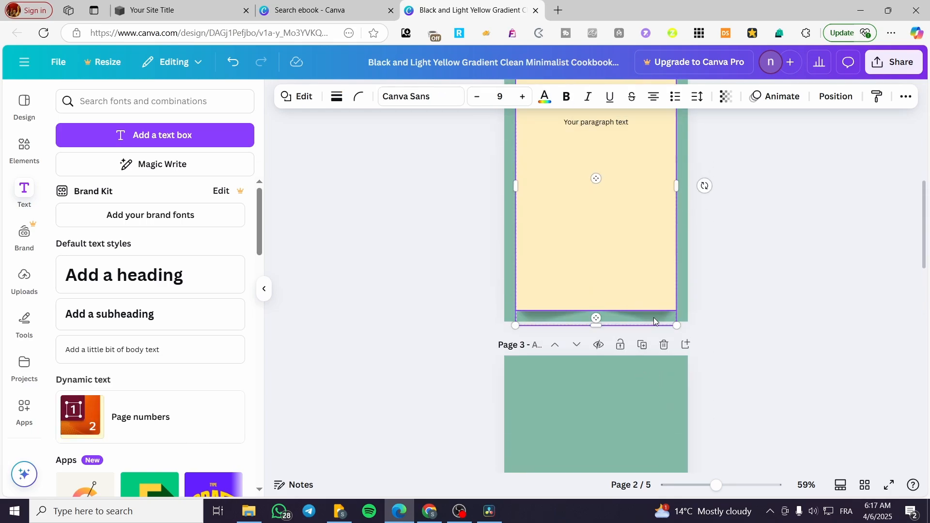
scroll(645, 322, down, 5)
click(617, 178)
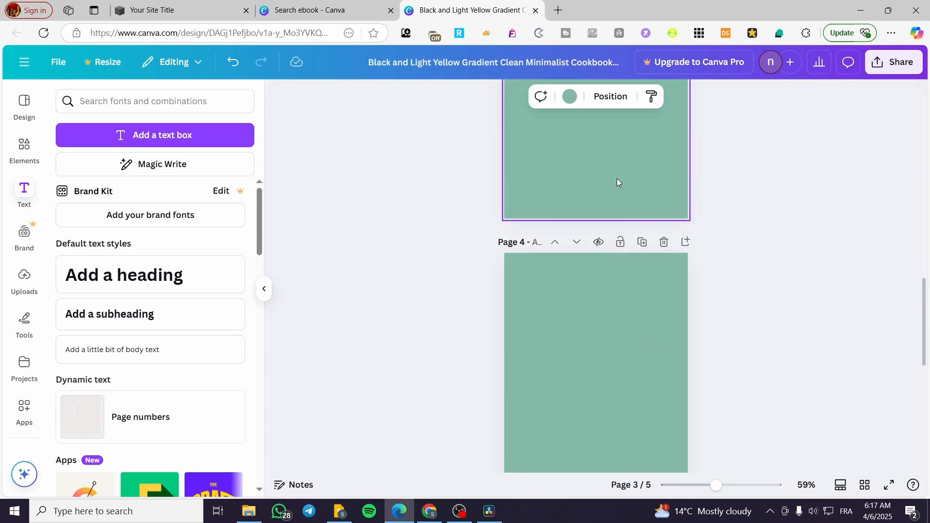
key(ctrl+v)
click(628, 354)
key(ctrl+v)
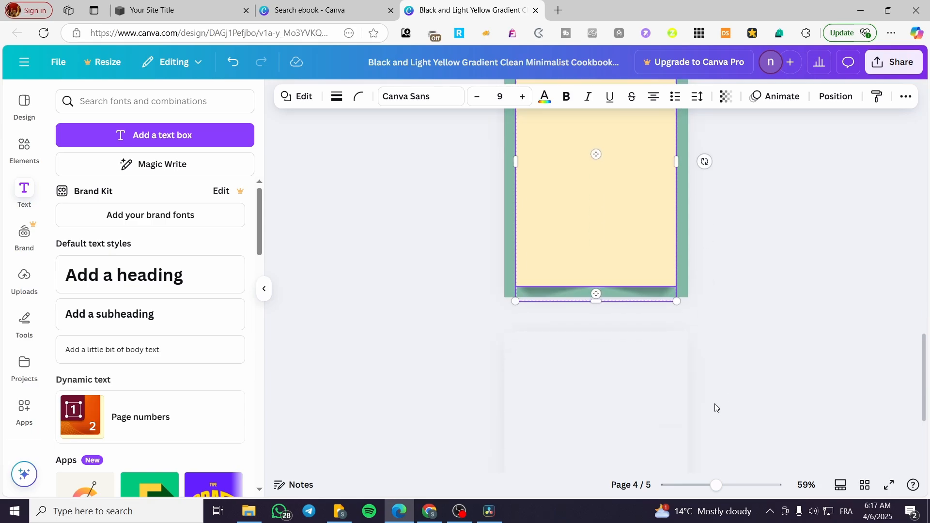
- Copy the cream card and its shadow from page 4 onto the blank page 5
scroll(579, 374, down, 8)
click(605, 320)
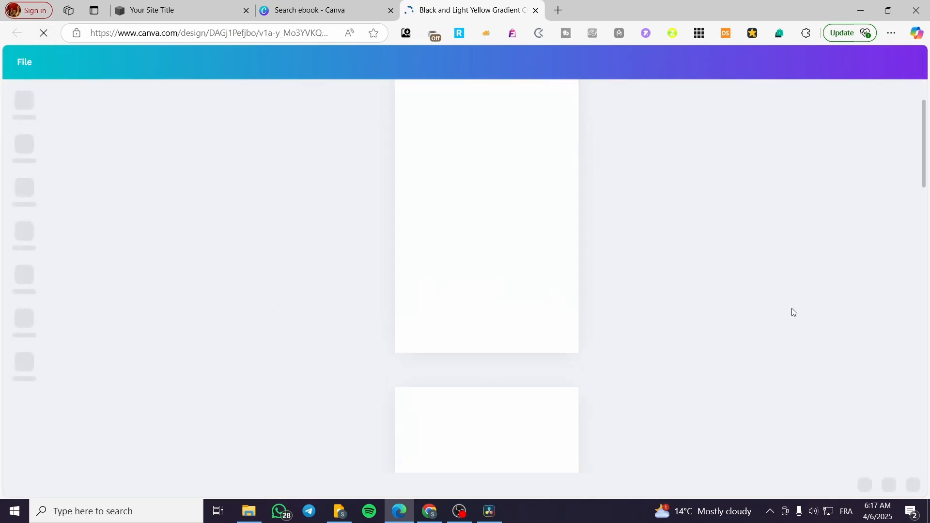
scroll(600, 311, down, 14)
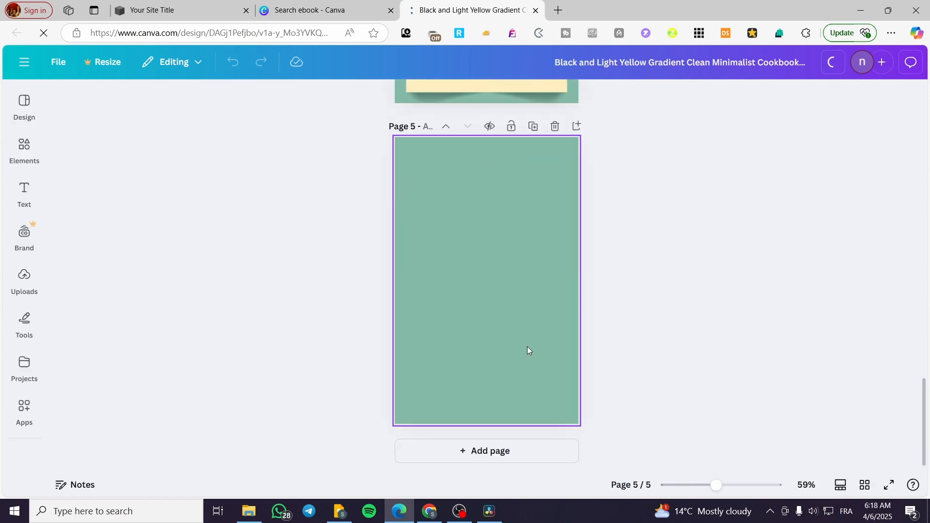
scroll(528, 348, up, 8)
click(530, 329)
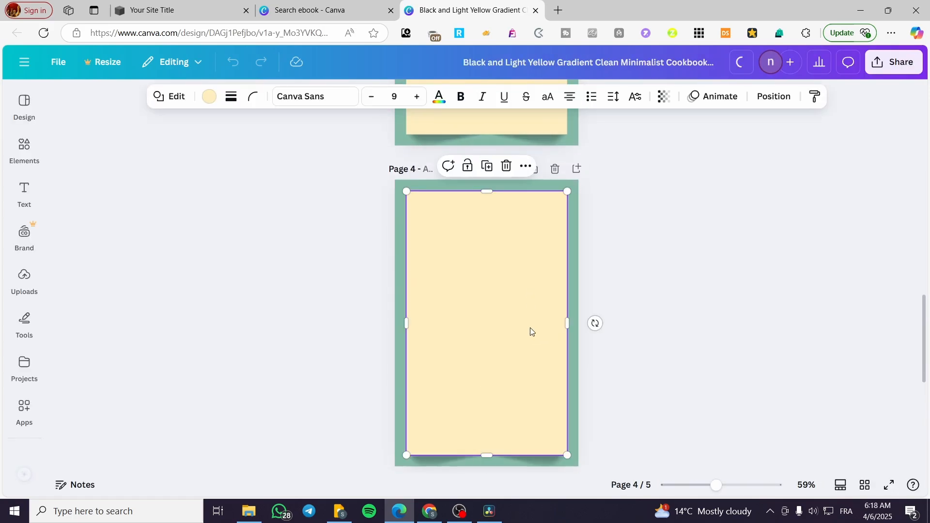
shift+click(532, 464)
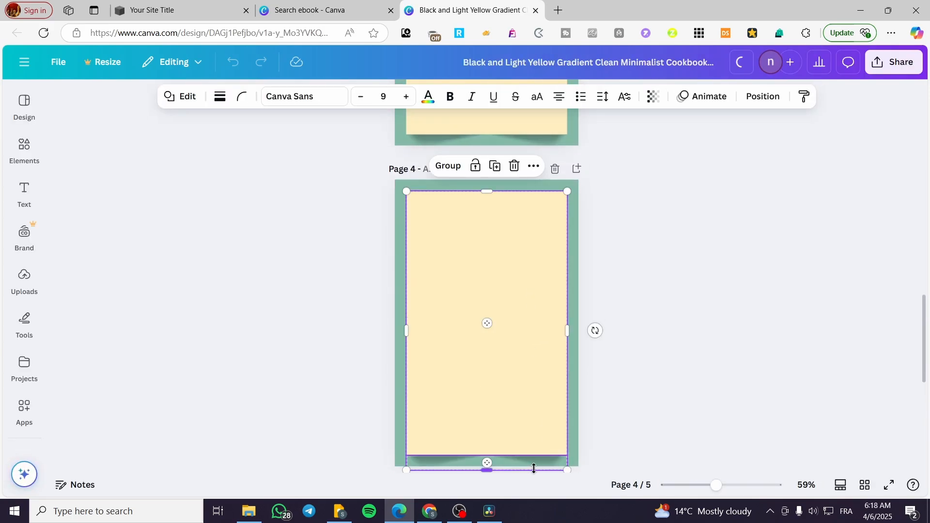
scroll(533, 464, down, 8)
click(652, 399)
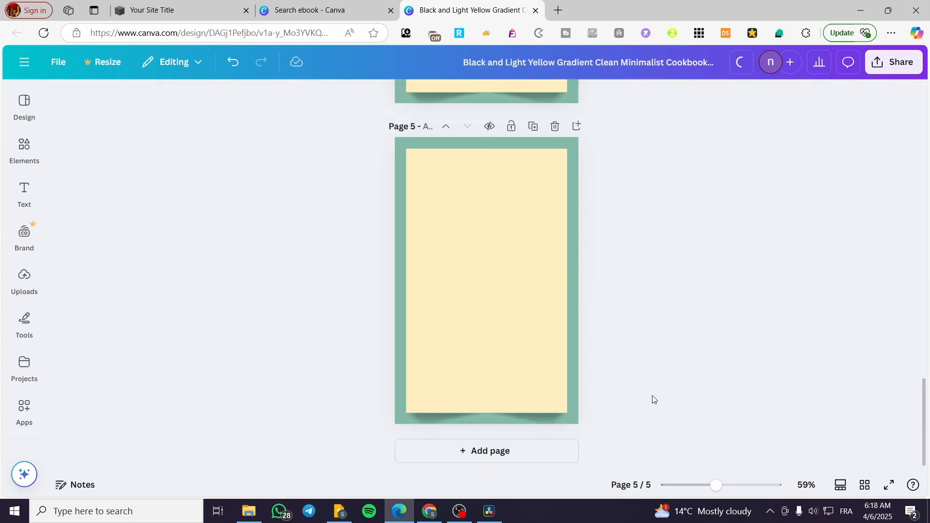
- Download pages 1–5 of the ebook as a PDF Standard file
scroll(669, 401, up, 15)
scroll(630, 404, up, 5)
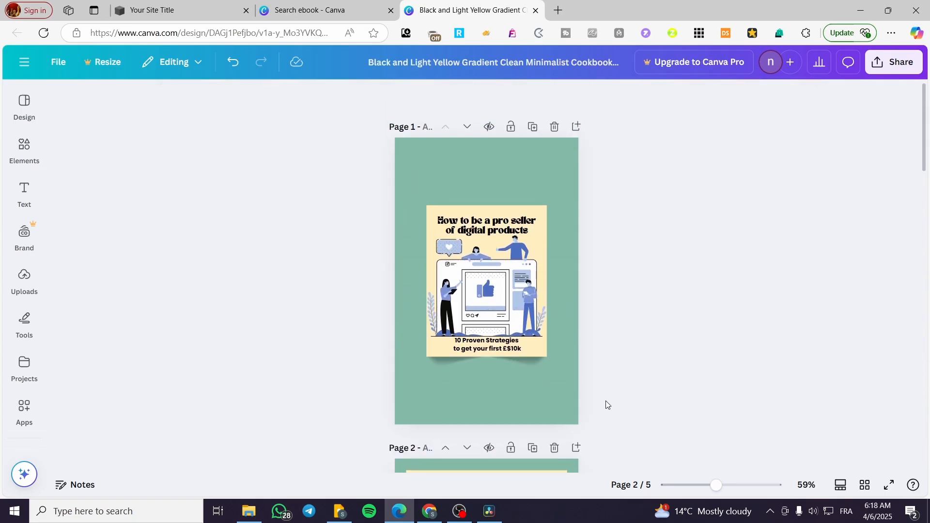
click(894, 62)
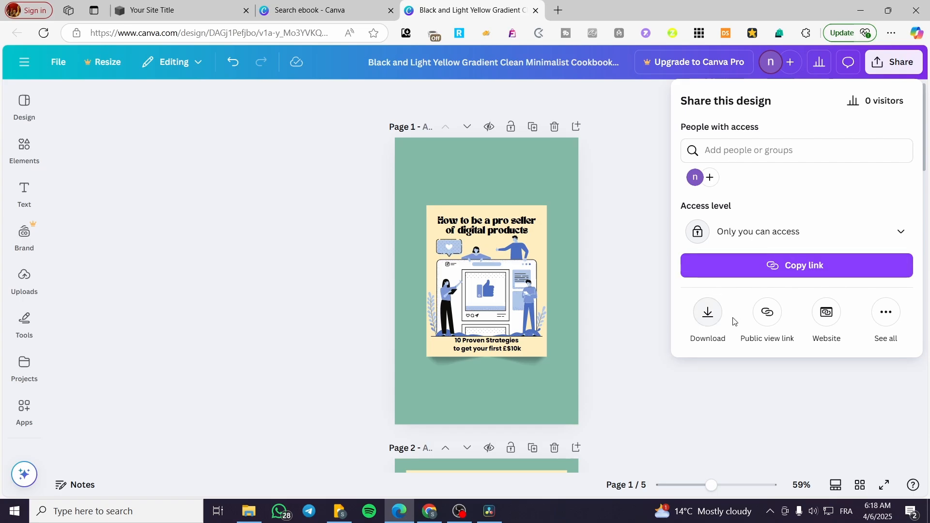
click(713, 323)
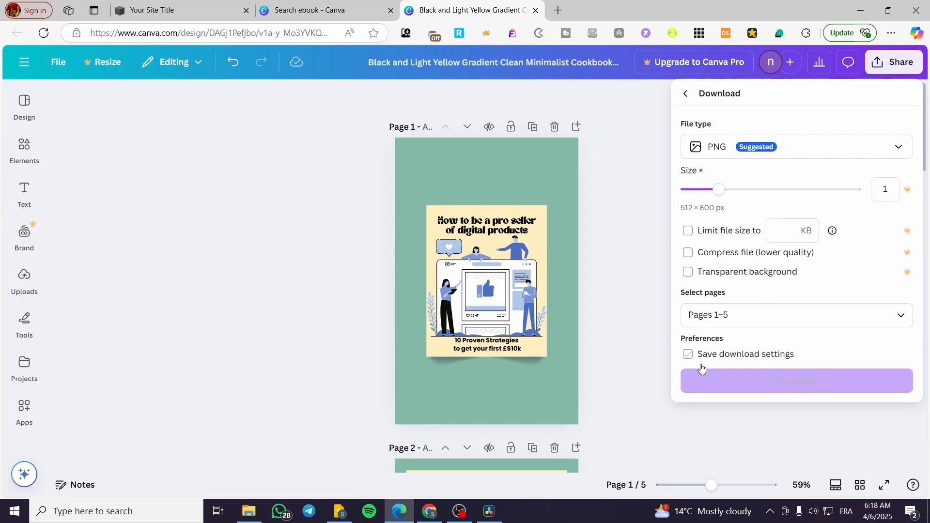
click(820, 154)
click(788, 257)
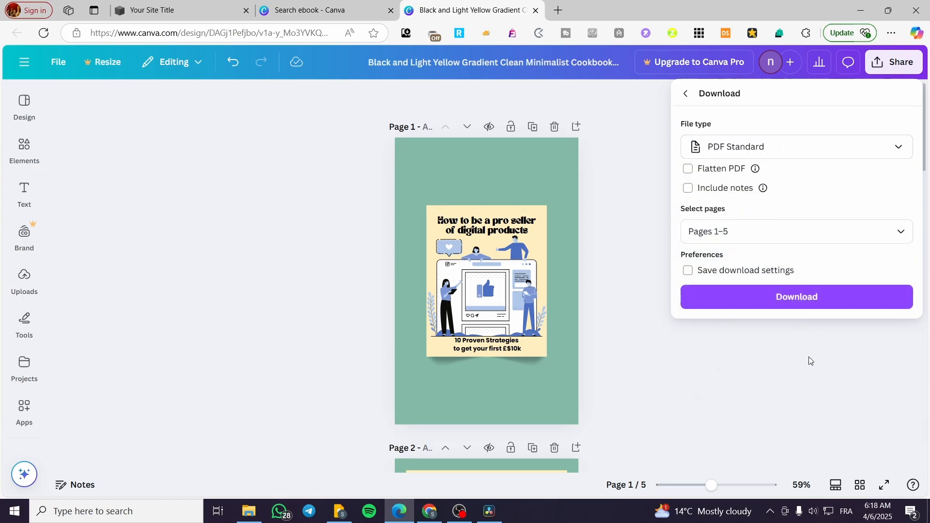
click(782, 298)
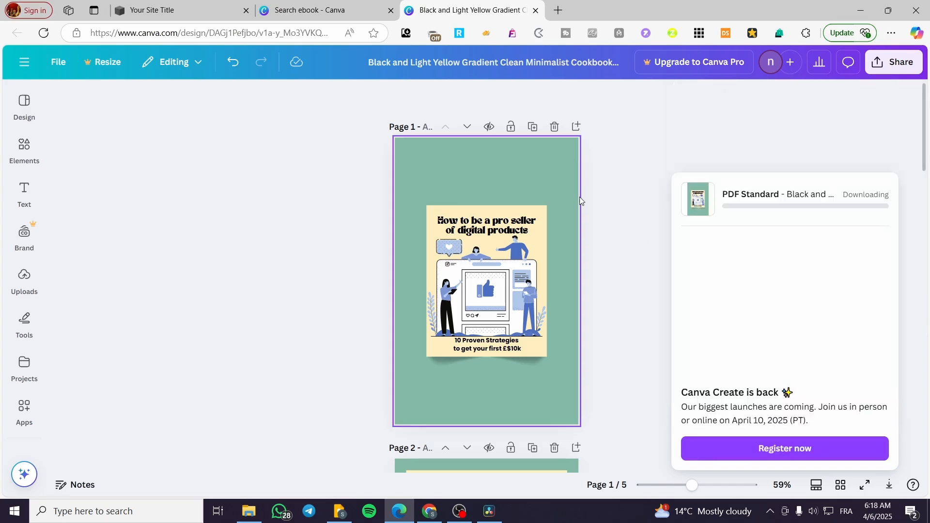
- Return to the Canva home page and search for "pdf mockup"
click(25, 61)
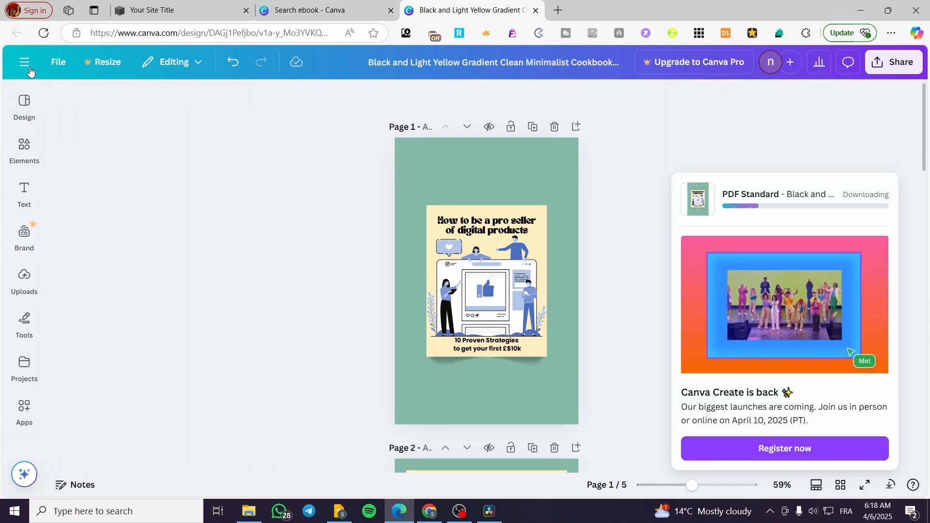
click(25, 100)
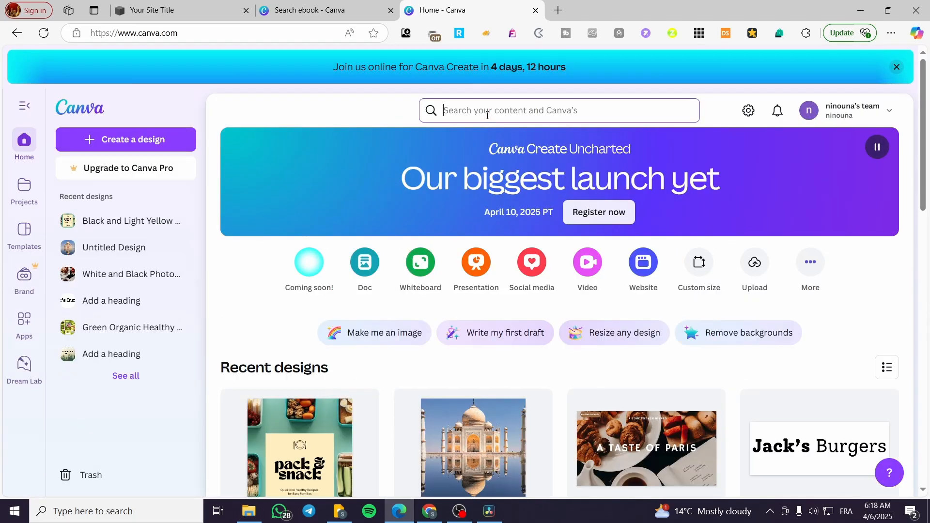
click(488, 114)
text(pf)
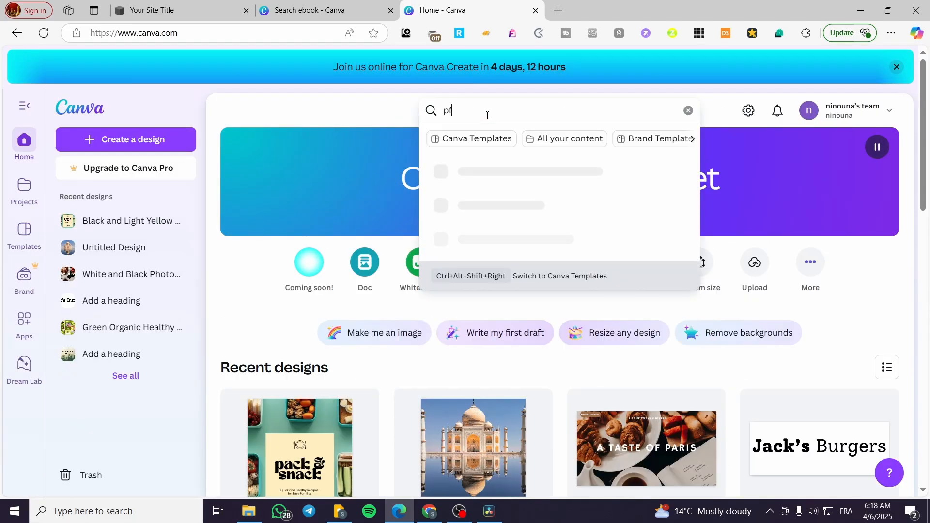
key(BackSpace)
key(BackSpace)
text(m)
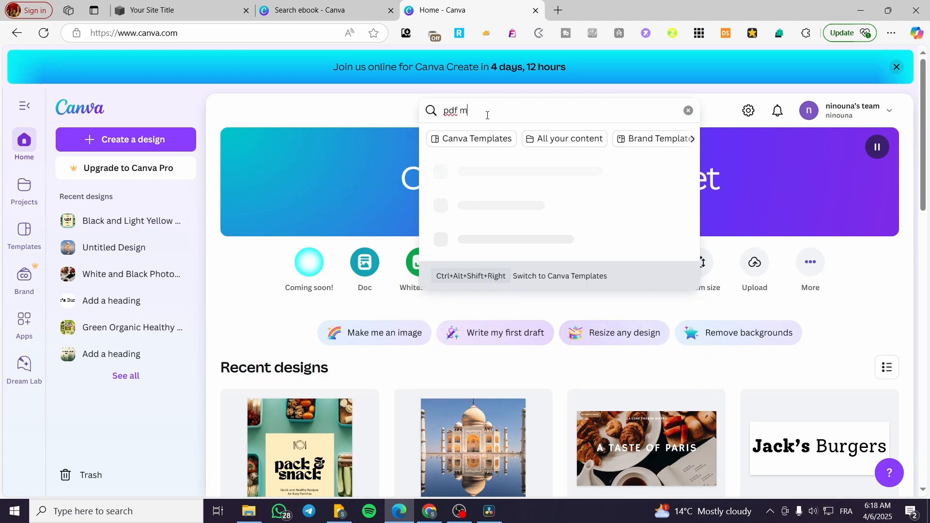
text(ockup)
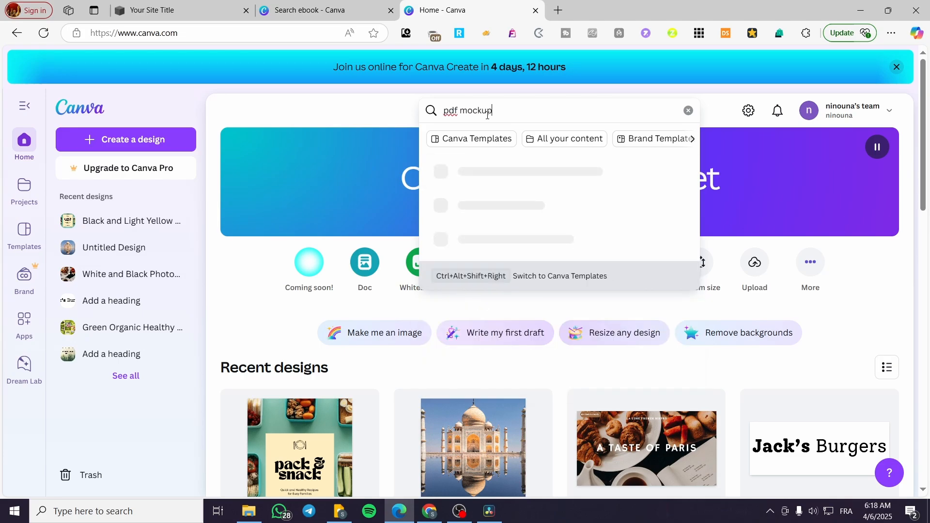
key(Return)
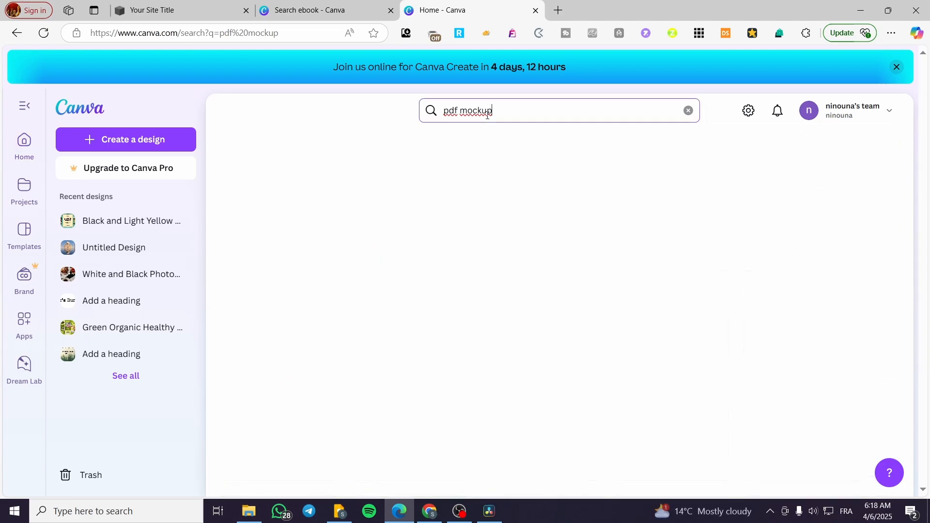
- Browse the "pdf mockup" template results for a layout suited to promoting the free ebook
scroll(565, 260, down, 3)
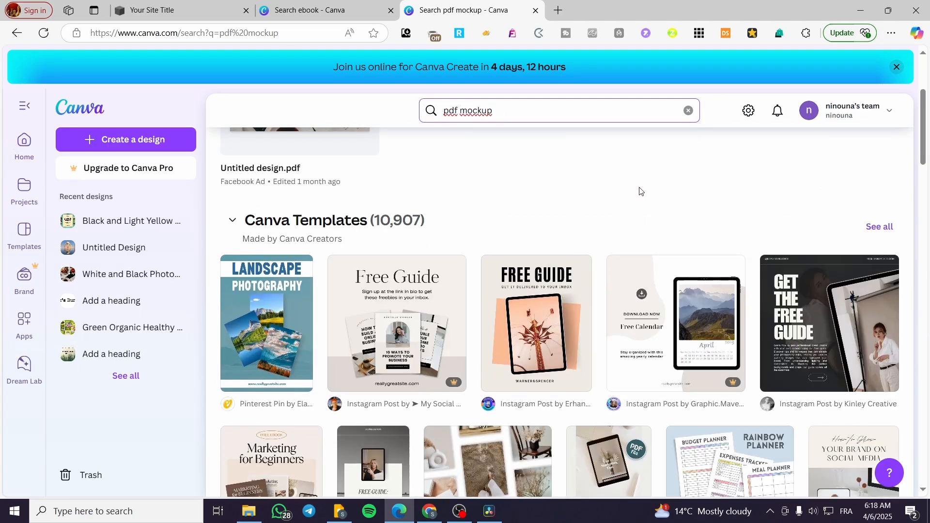
scroll(639, 192, down, 1)
scroll(640, 167, down, 2)
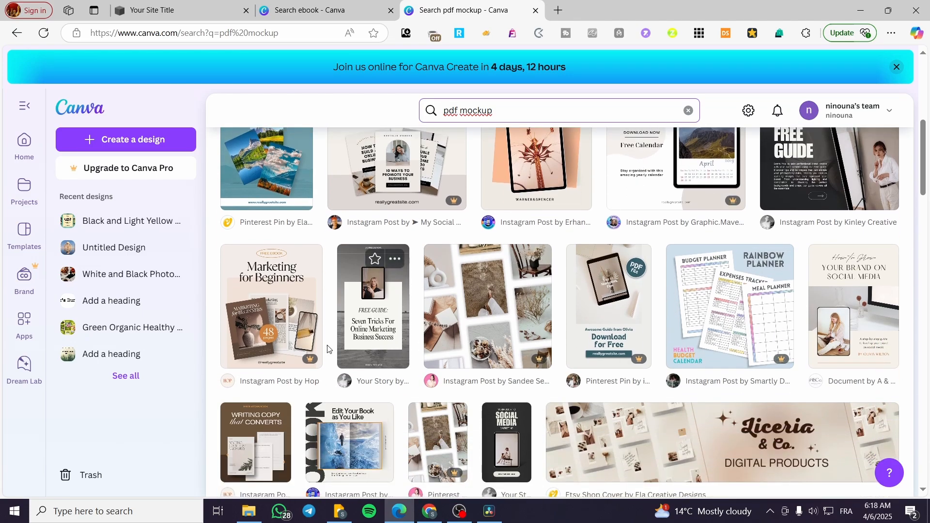
scroll(328, 348, down, 1)
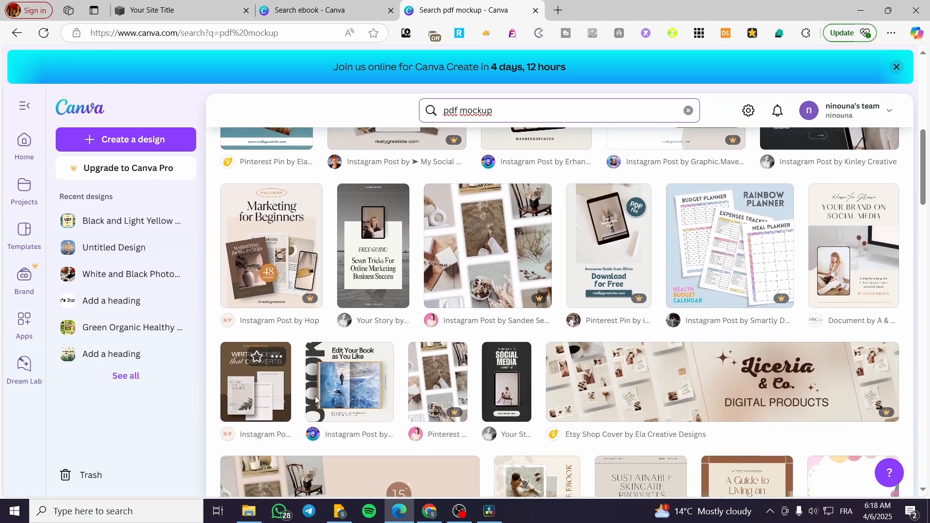
scroll(362, 402, down, 3)
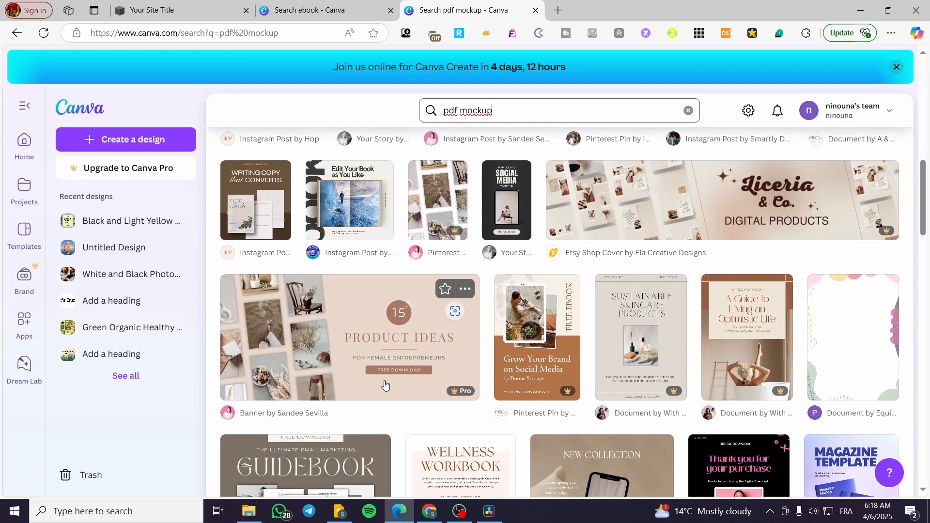
scroll(384, 385, down, 4)
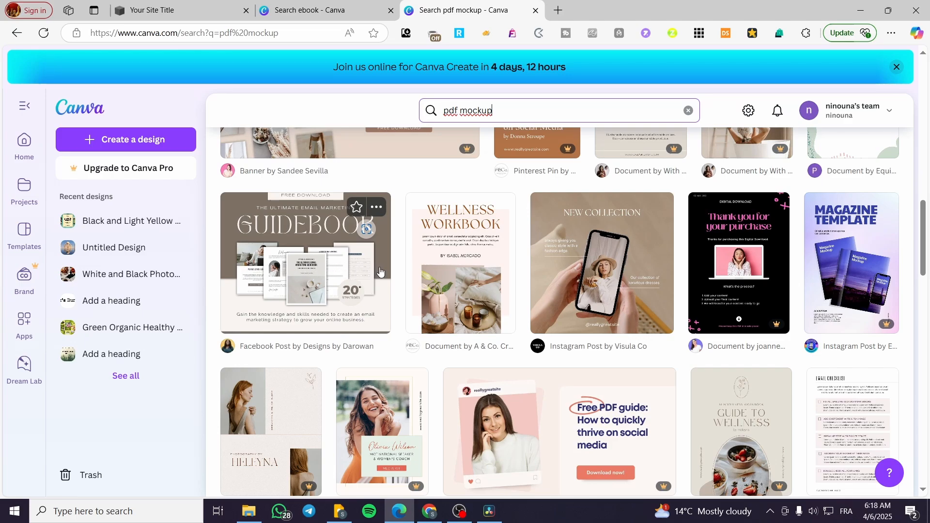
scroll(349, 266, down, 3)
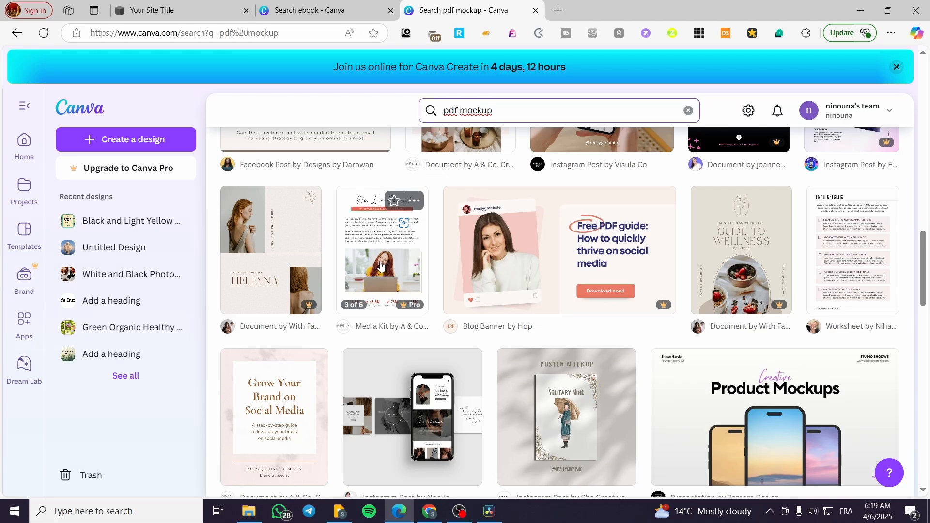
scroll(386, 271, up, 7)
scroll(388, 304, up, 5)
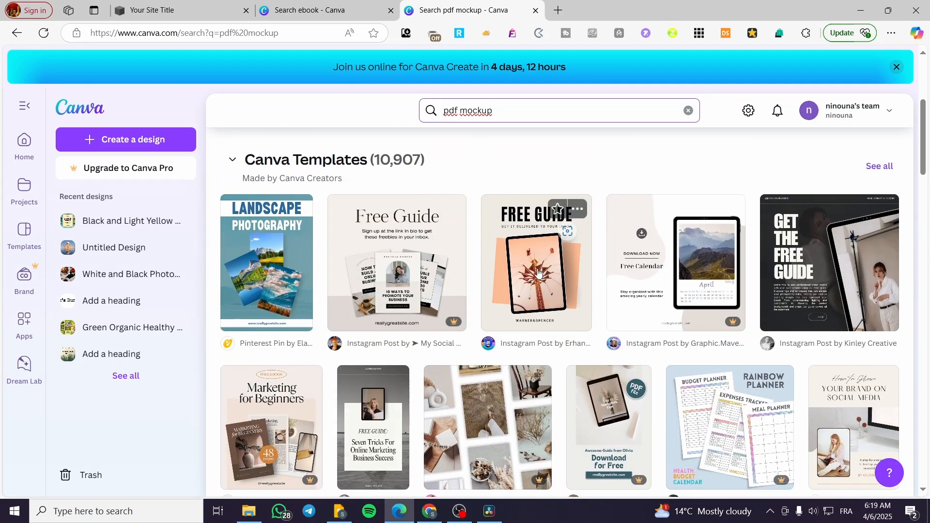
- Open the "Beige Soft Free Guide Mockup Instagram Post" template as a new design to customize
click(557, 242)
click(724, 200)
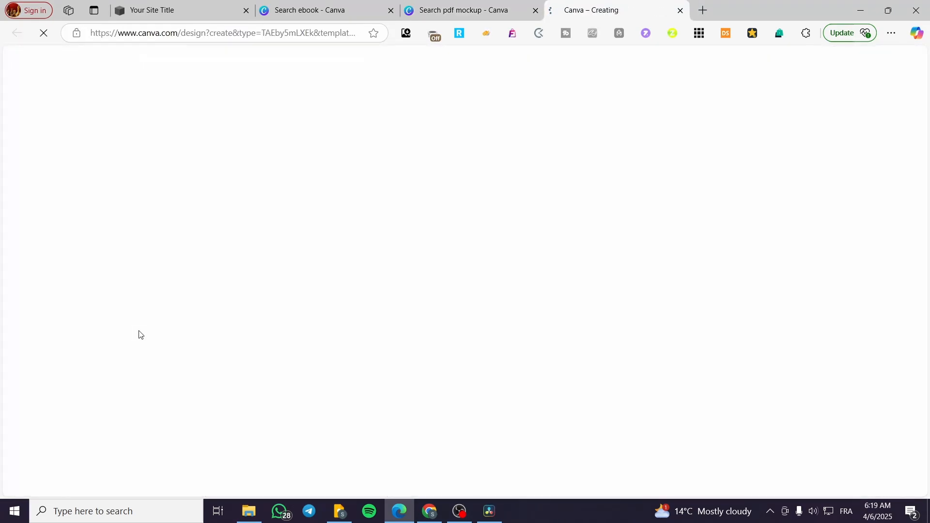
click(441, 11)
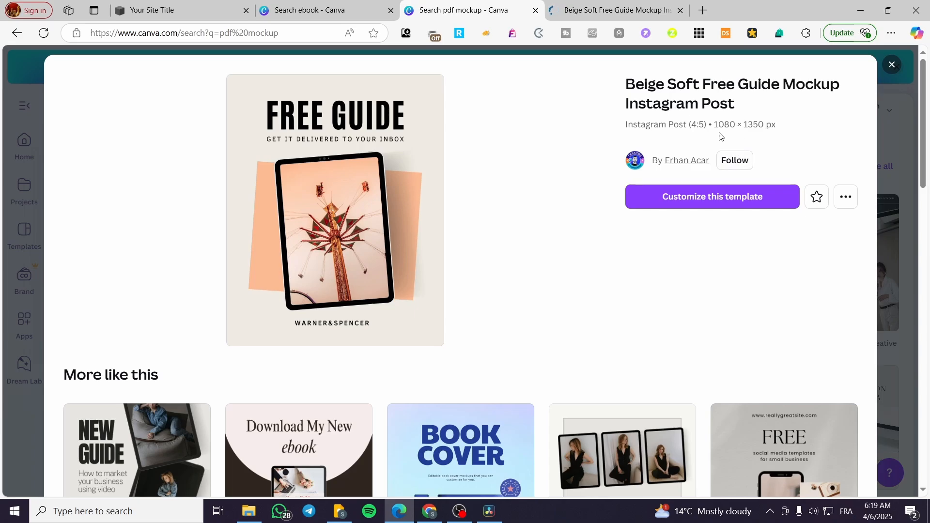
click(553, 9)
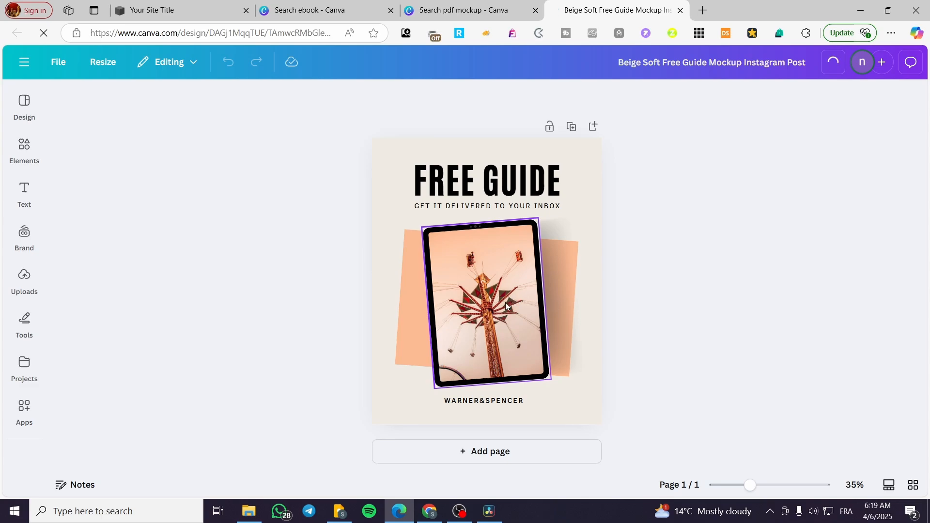
- Change the mockup's main heading from "FREE GUIDE" to "FREE EBOOK"
click(499, 178)
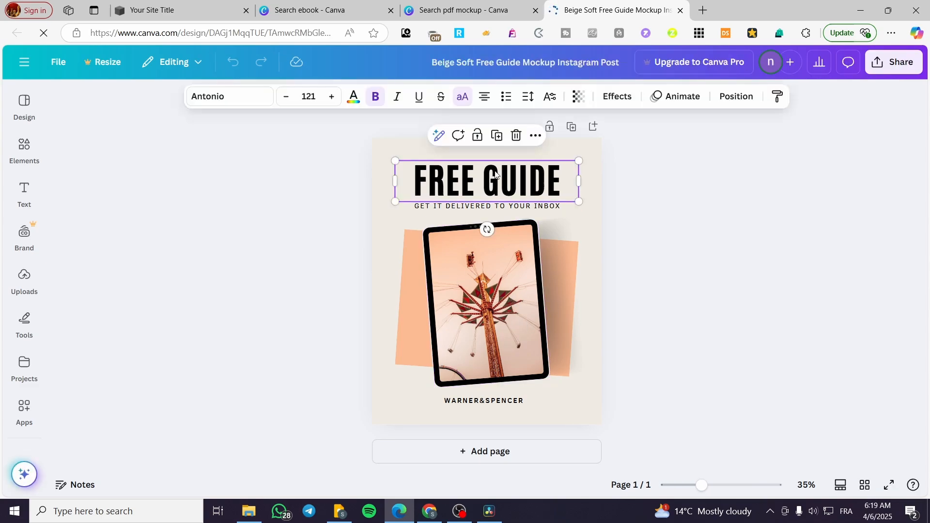
click(480, 185)
drag(562, 180, 492, 179)
text(EBOOK)
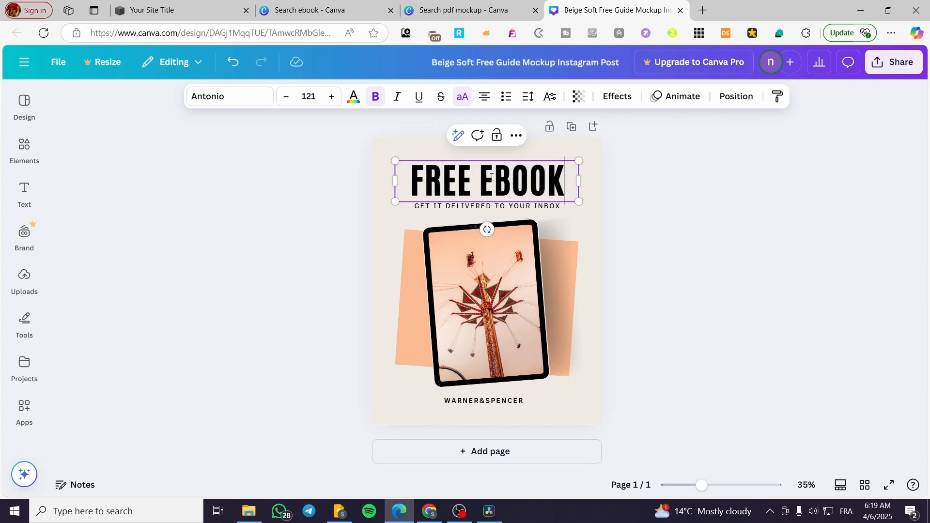
- Reword the subtitle under the heading to "GET IT NOW"
double_click(478, 207)
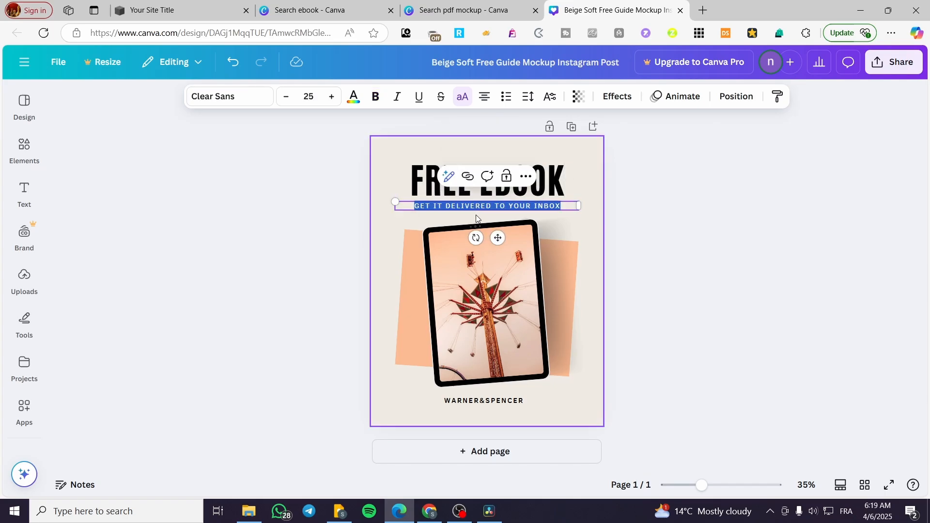
click(565, 205)
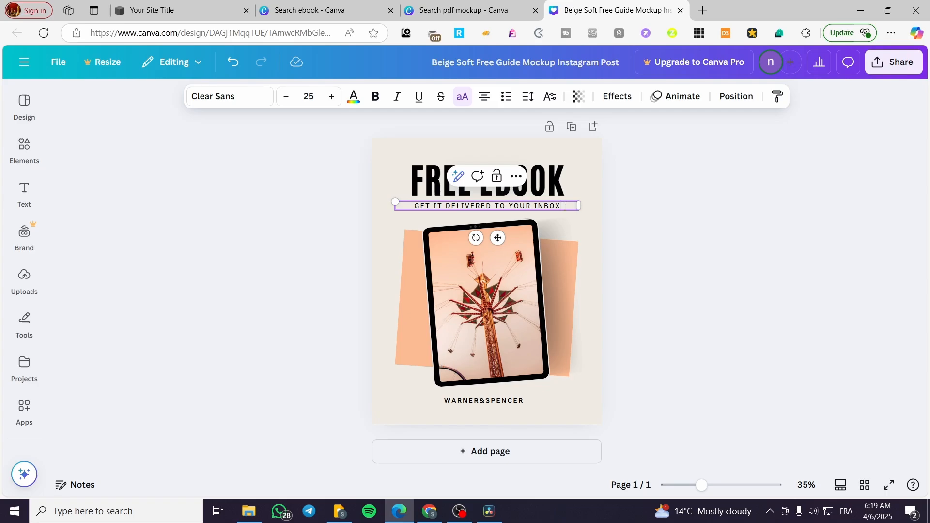
text(NOW)
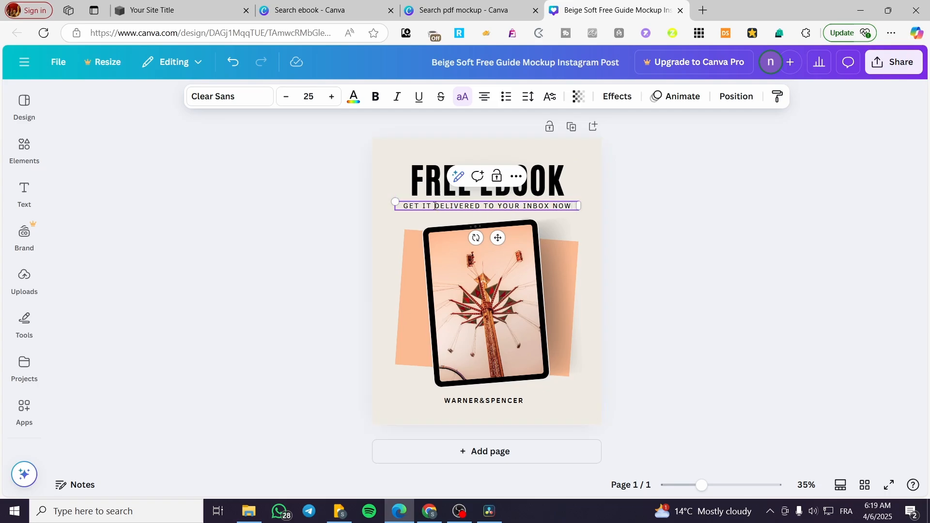
drag(437, 206, 547, 206)
key(BackSpace)
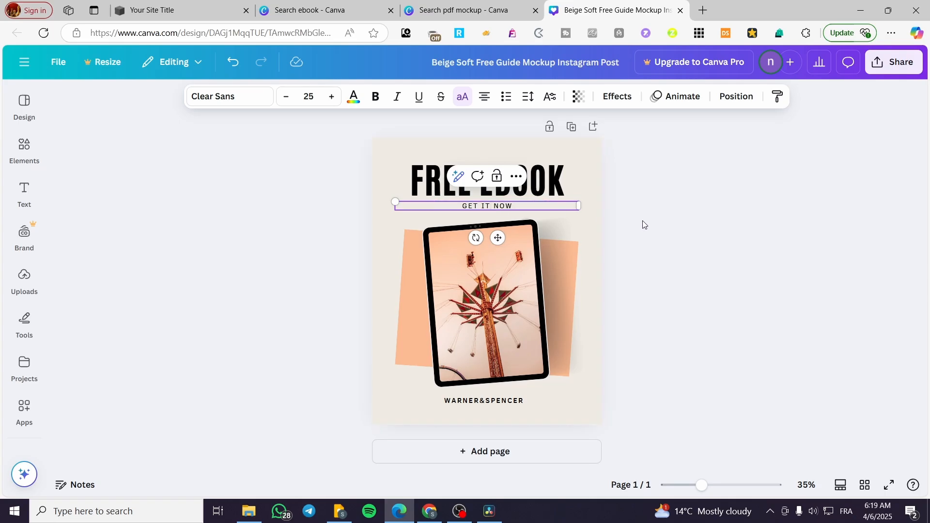
- Make the "GET IT NOW" subtitle bold
click(630, 218)
click(495, 207)
double_click(496, 207)
click(375, 96)
click(737, 235)
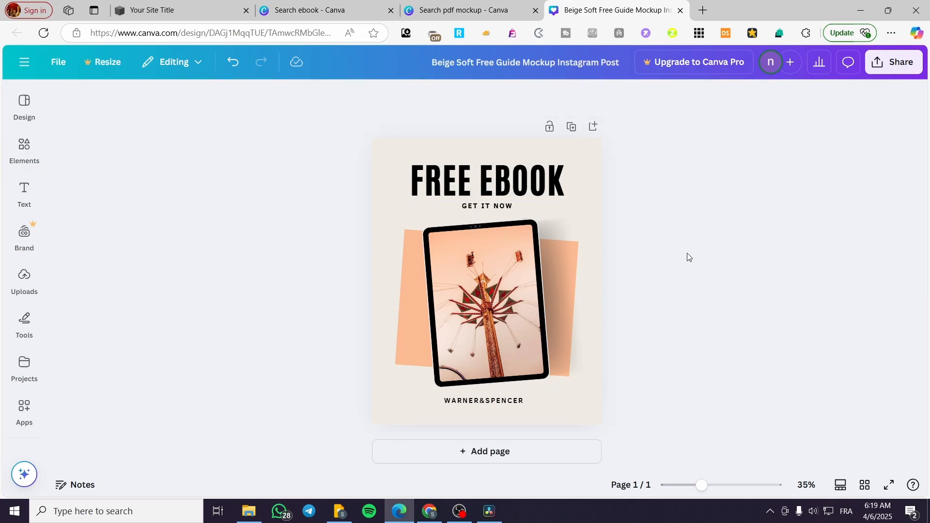
- Delete the "WARNER&SPENCER" text and the carnival ride photo inside the tablet frame
click(507, 380)
click(518, 402)
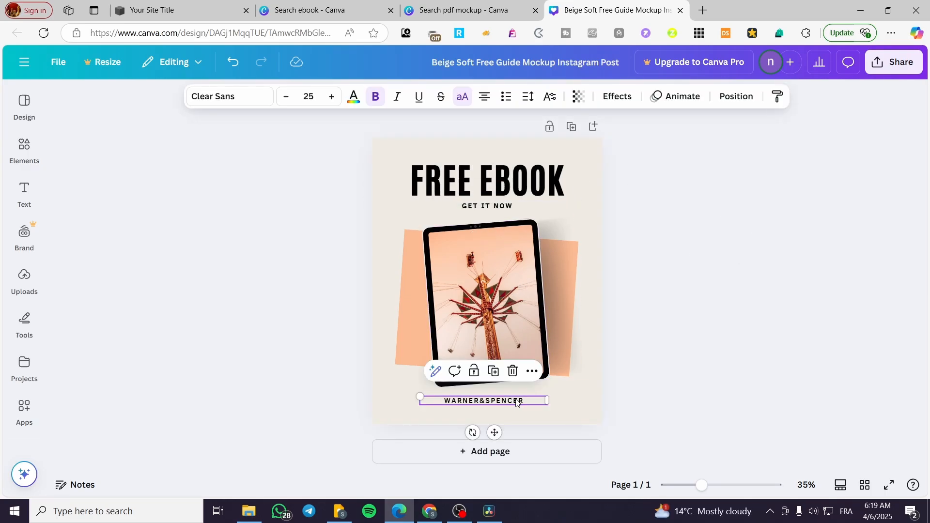
key(Delete)
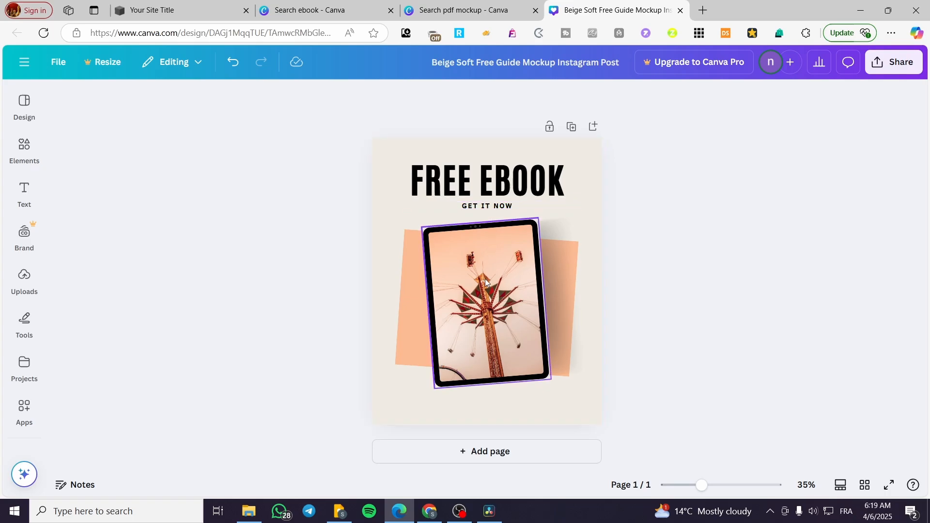
click(487, 282)
key(Delete)
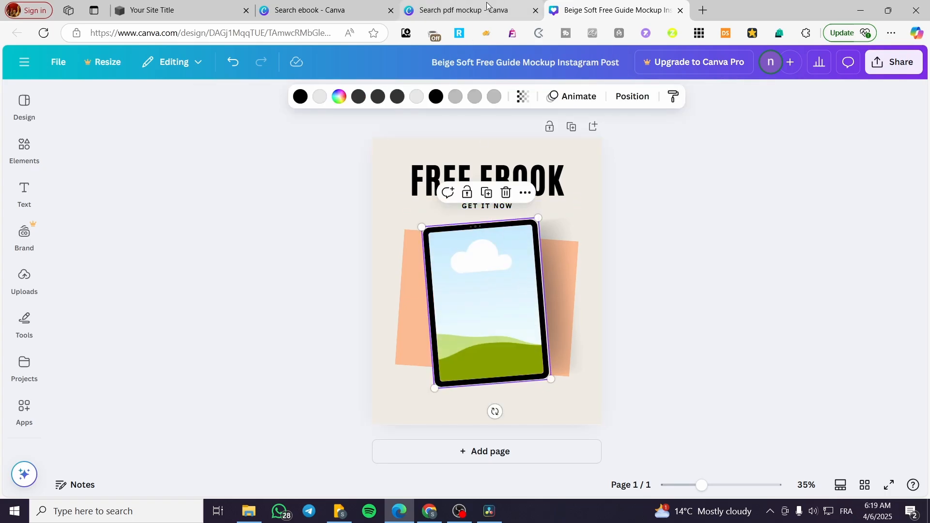
- Return to the Canva home page and open the digital products ebook from the recent designs, dismissing the promotional banner
click(502, 11)
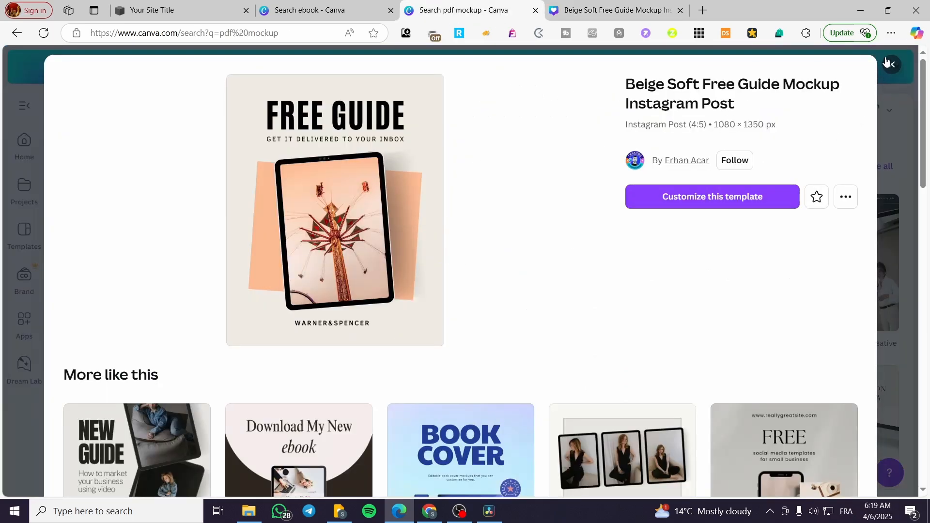
click(889, 63)
click(315, 10)
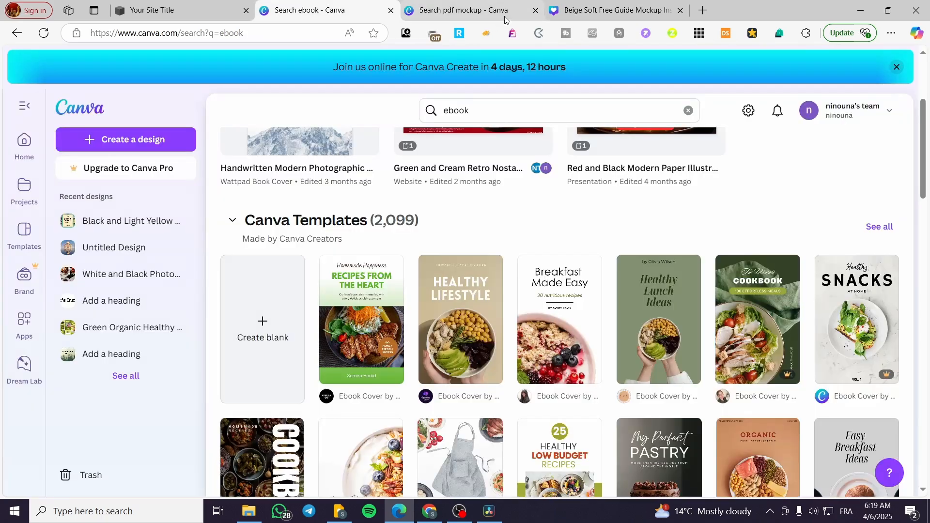
scroll(391, 241, up, 4)
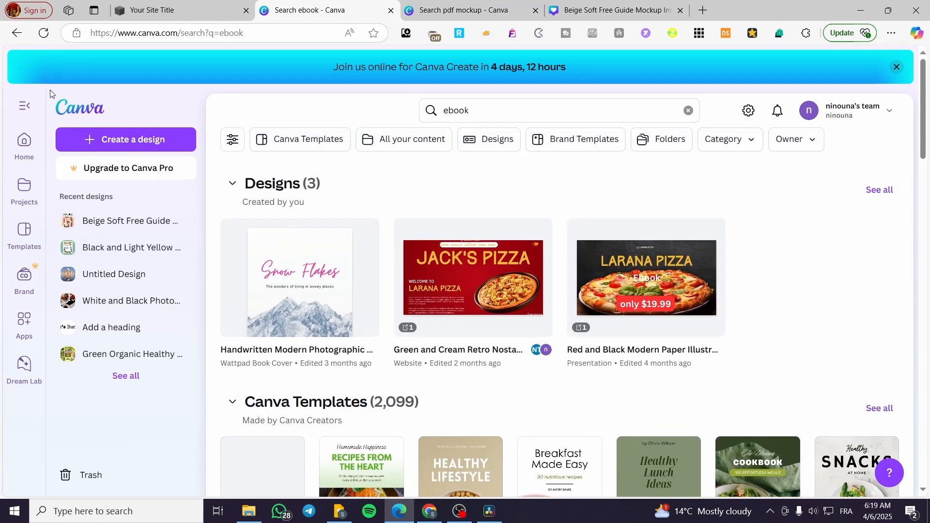
click(44, 33)
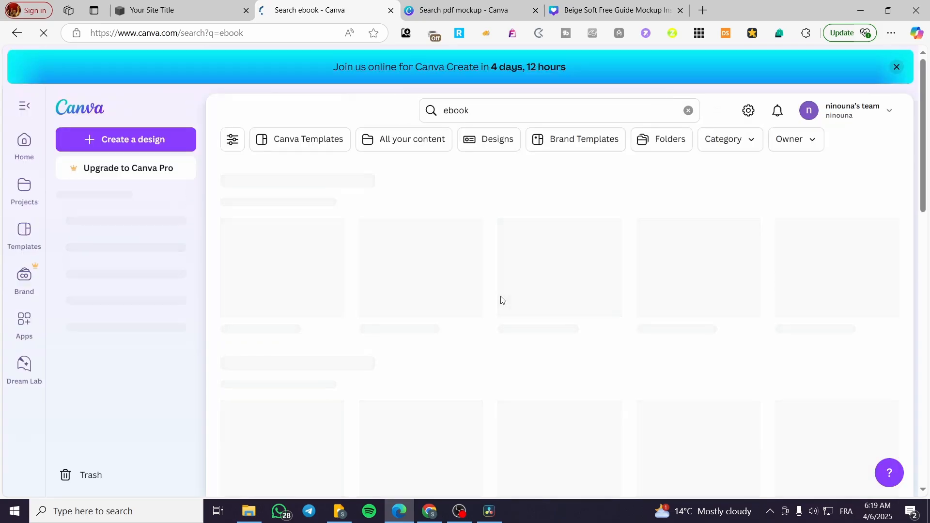
scroll(521, 304, down, 3)
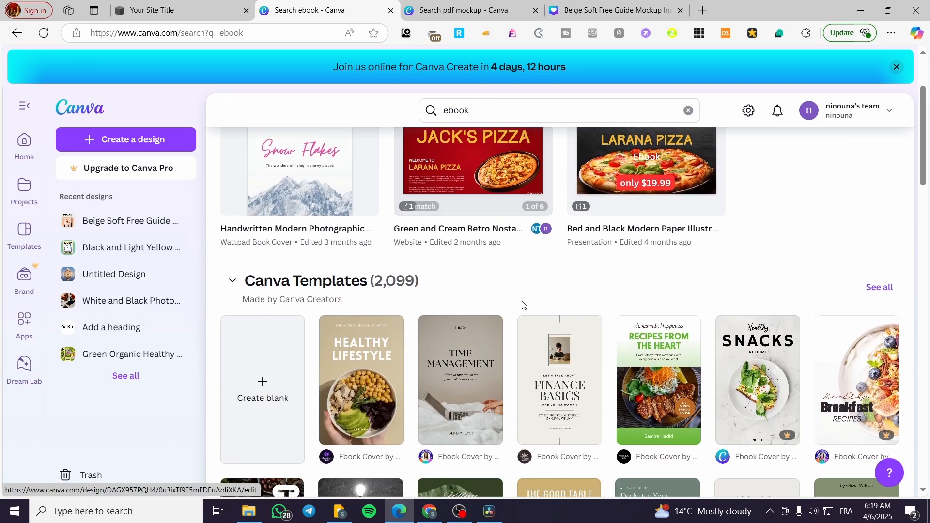
scroll(521, 304, up, 3)
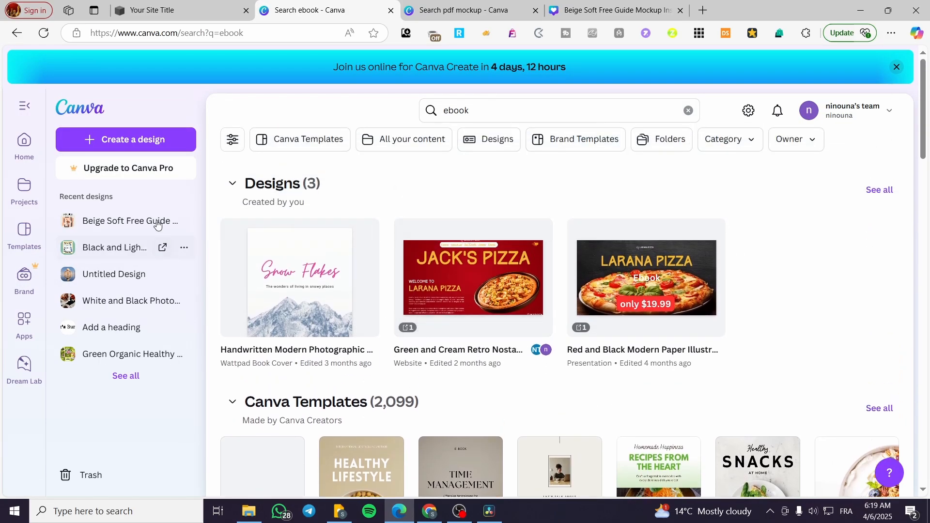
click(24, 142)
scroll(484, 310, down, 3)
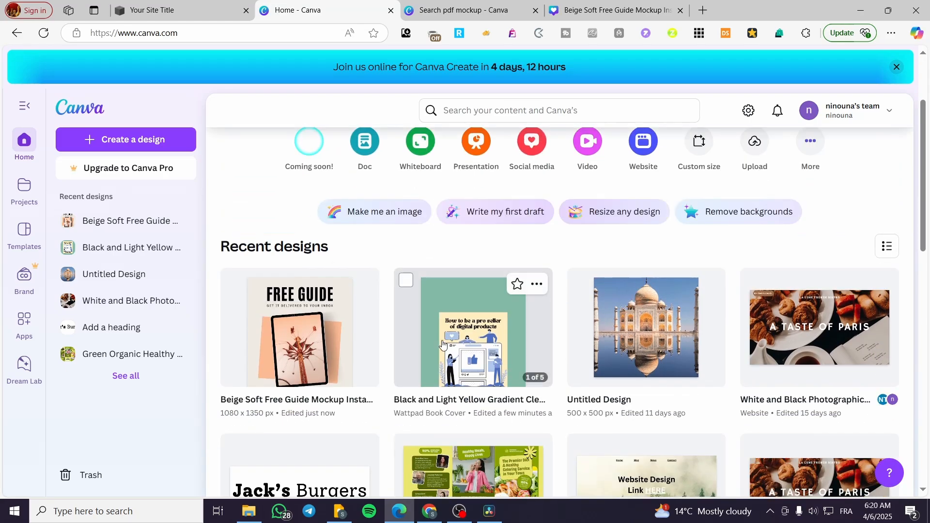
click(514, 311)
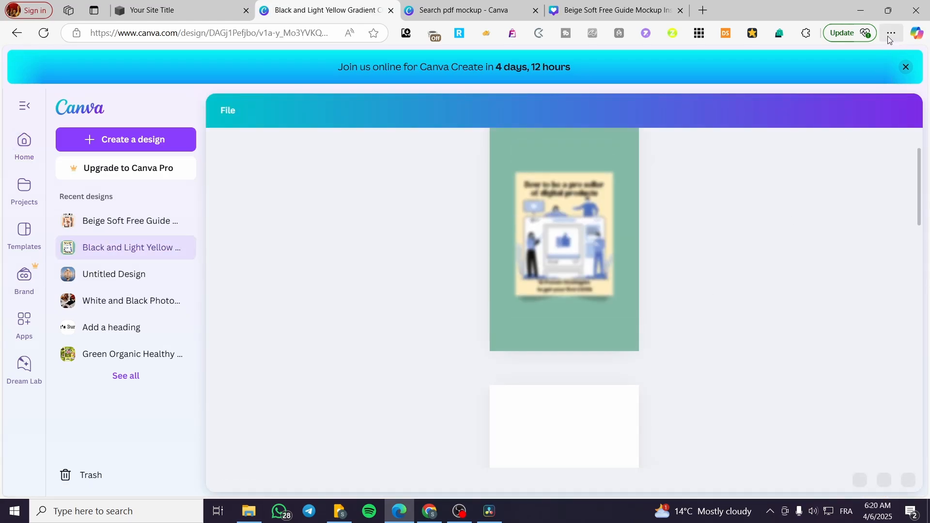
click(906, 67)
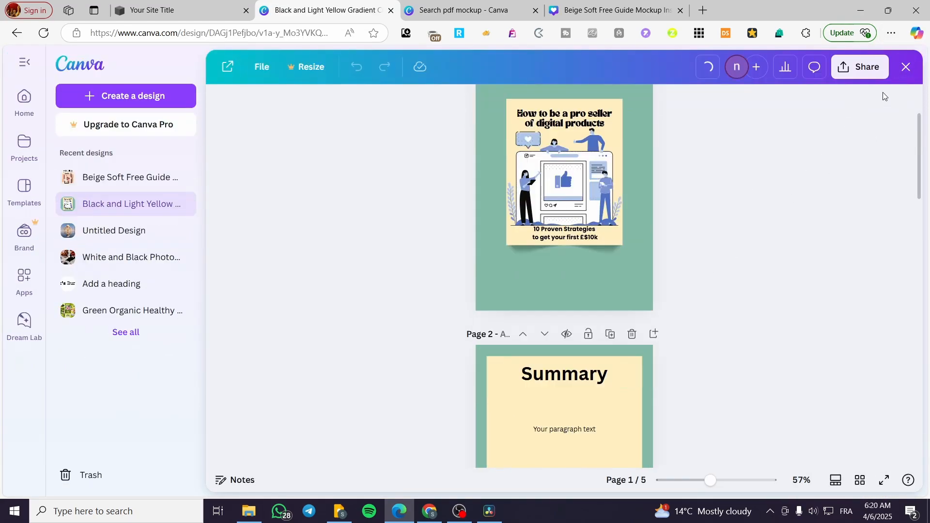
- Download only the ebook's current page, the page 1 cover, as a PNG
click(860, 67)
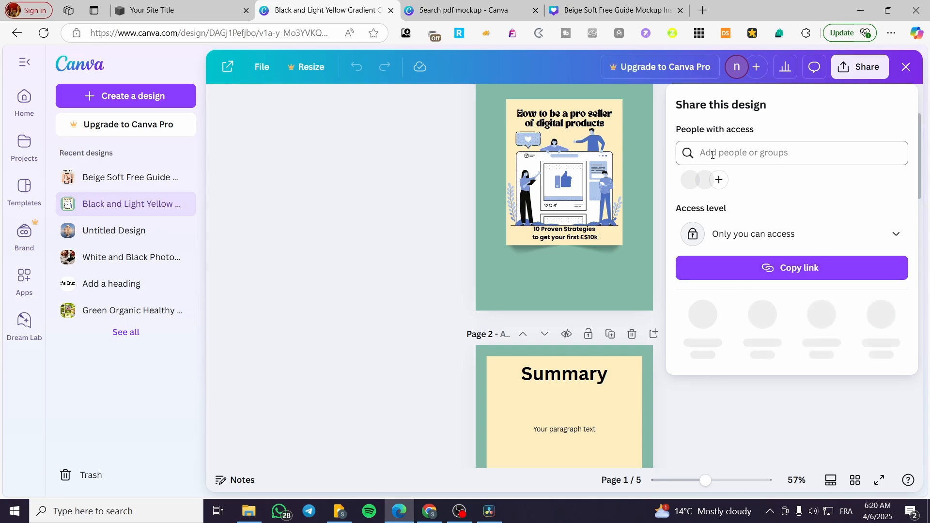
click(702, 317)
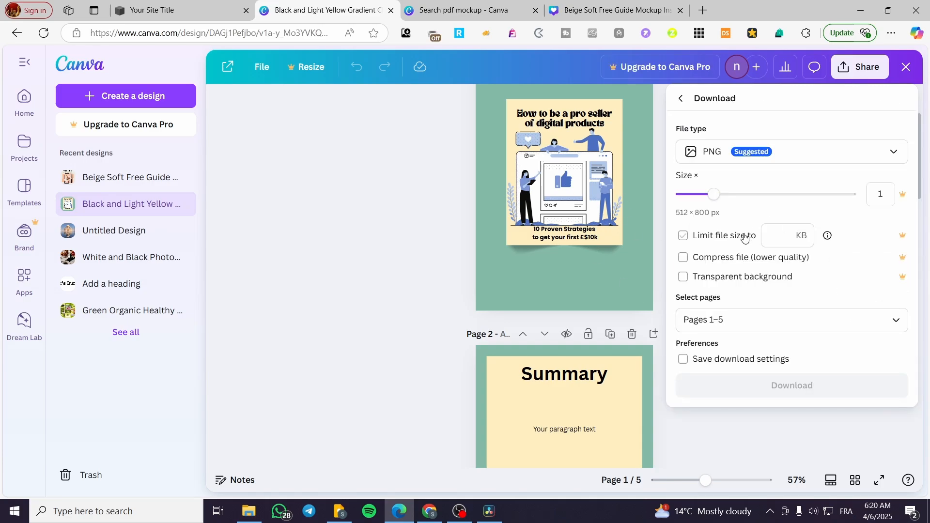
right_click(777, 155)
click(823, 138)
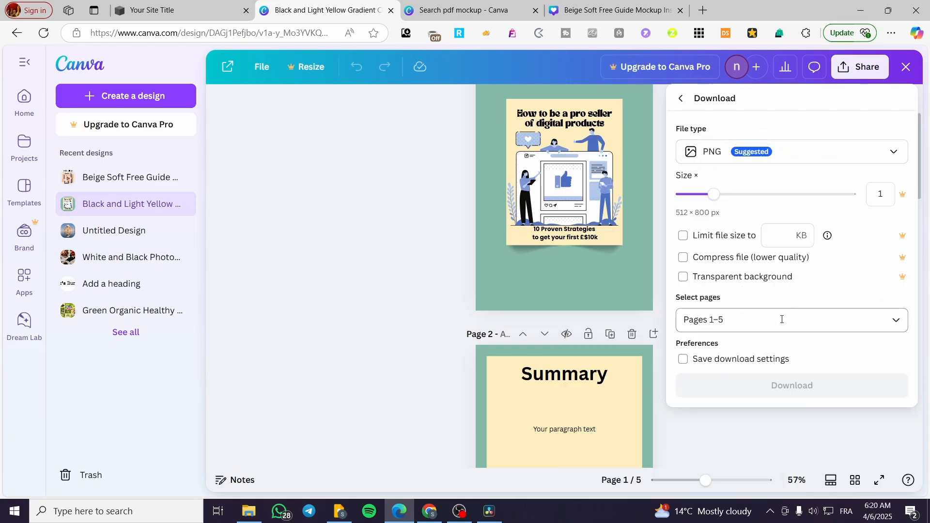
click(780, 320)
click(701, 137)
click(700, 140)
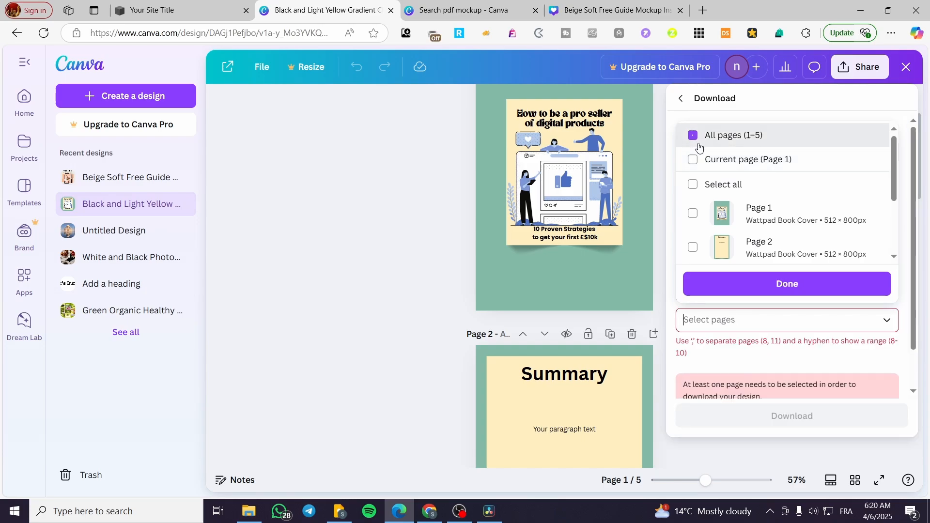
click(698, 159)
click(806, 295)
click(785, 386)
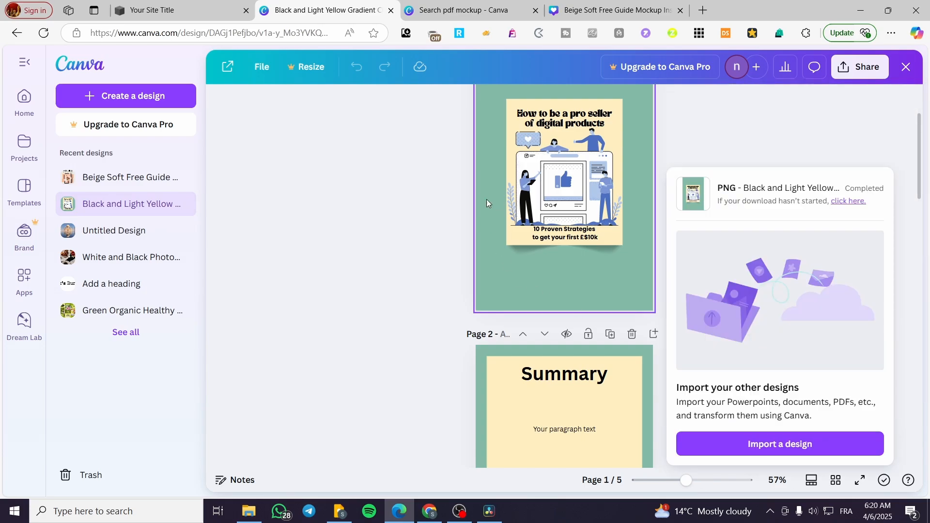
- Close the "pdf mockup" search and the ebook design to return to the mockup
click(463, 4)
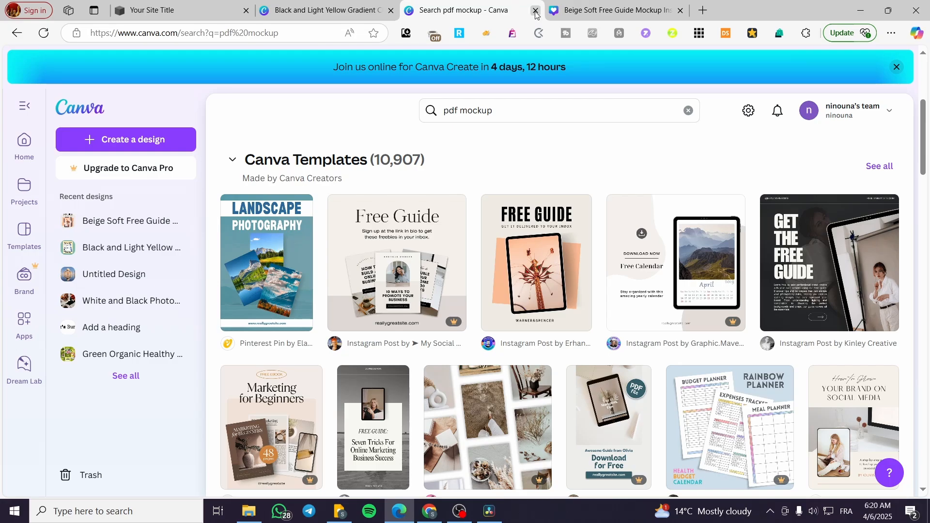
click(536, 11)
click(391, 11)
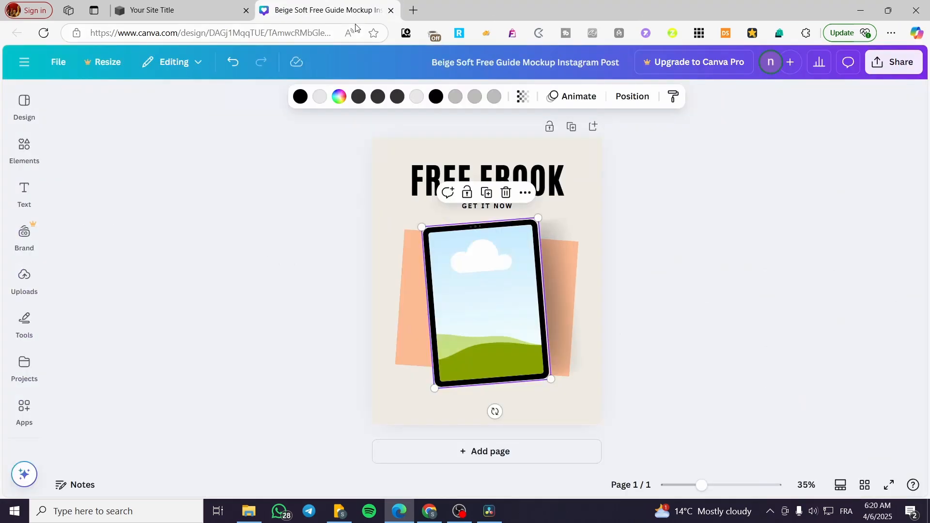
- Insert the downloaded ebook cover PNG into the mockup's tablet frame so it fills the screen
click(891, 34)
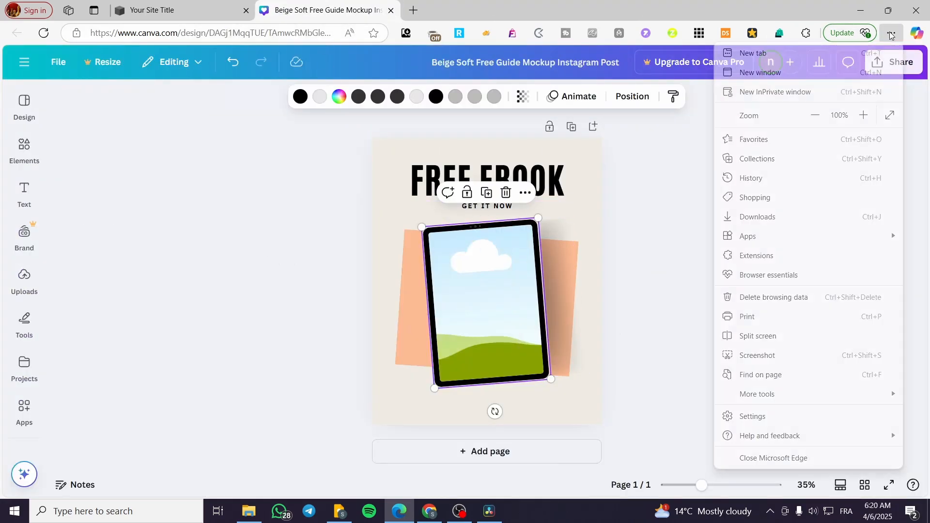
click(790, 218)
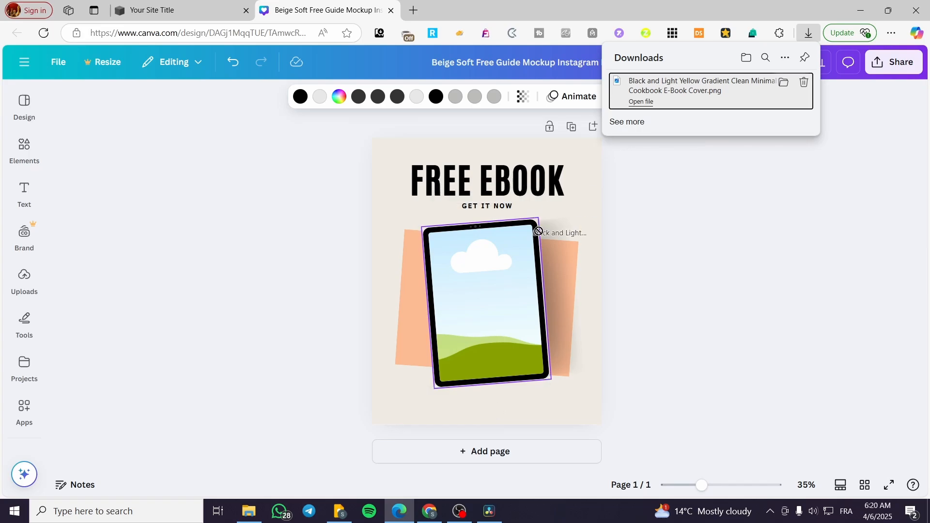
drag(538, 231, 551, 281)
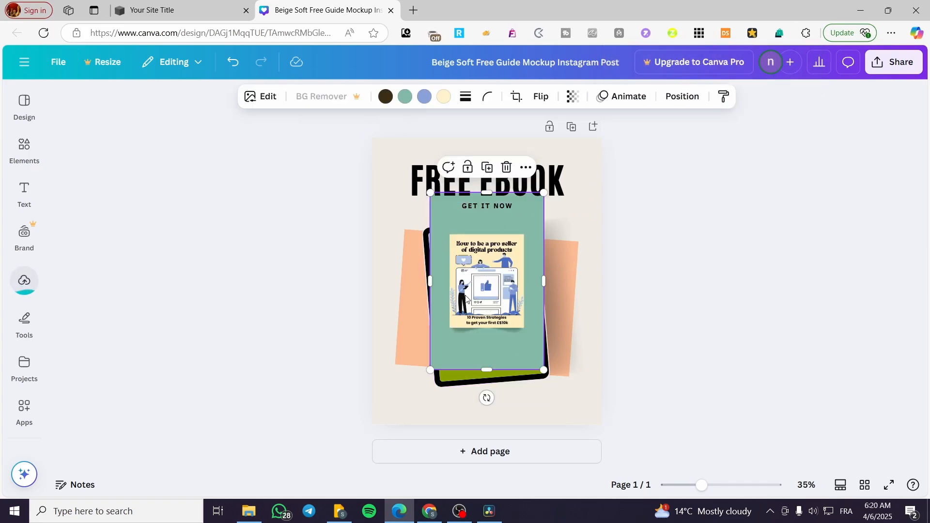
click(691, 335)
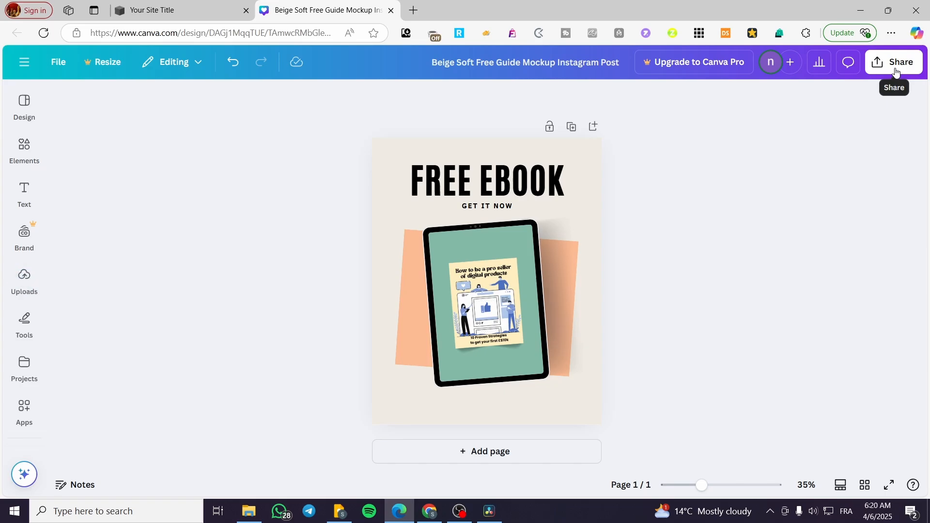
- Download the finished "FREE EBOOK" mockup as a PNG at size 1
click(894, 61)
click(708, 314)
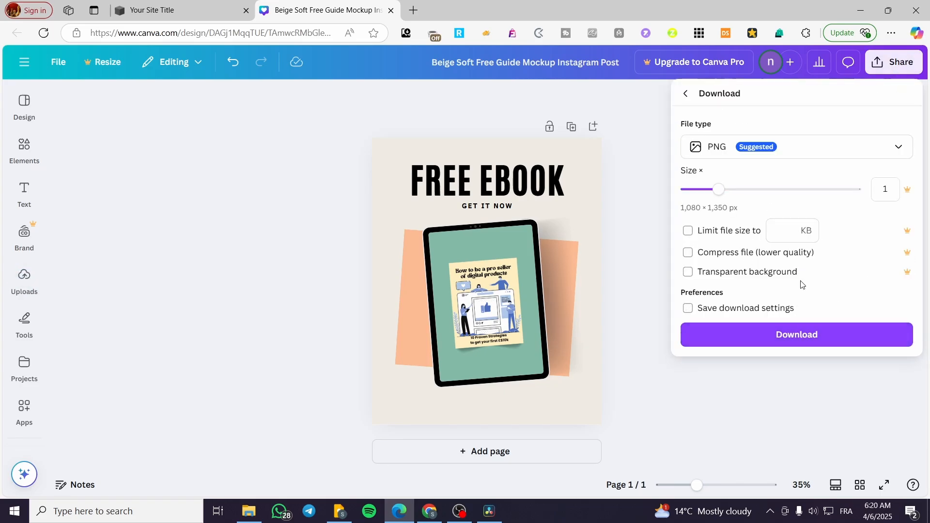
click(809, 336)
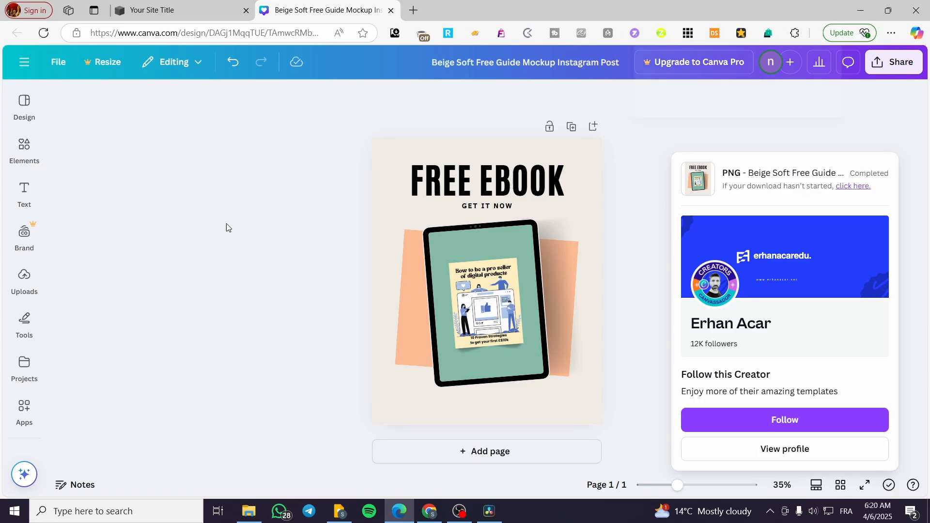
- Switch to the Squarespace page editor and add an image block to the free ebook newsletter section
click(183, 5)
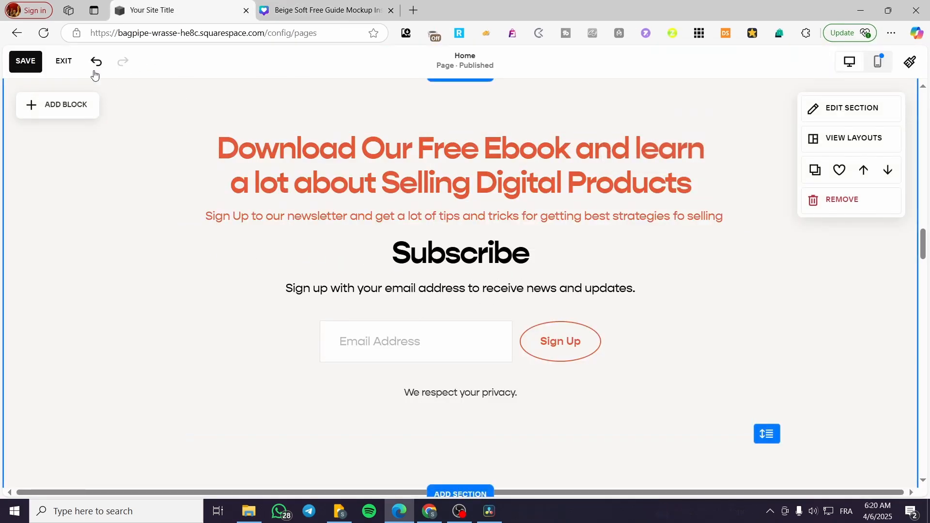
click(46, 112)
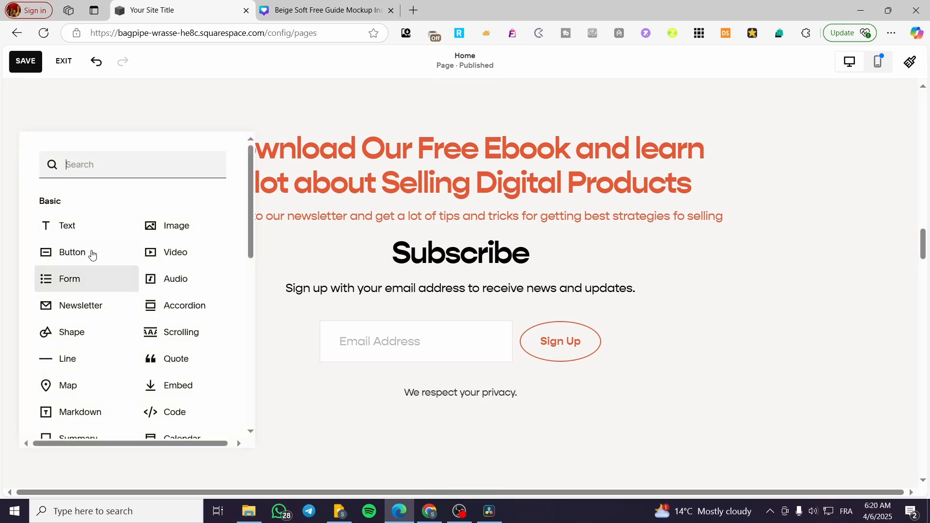
click(167, 232)
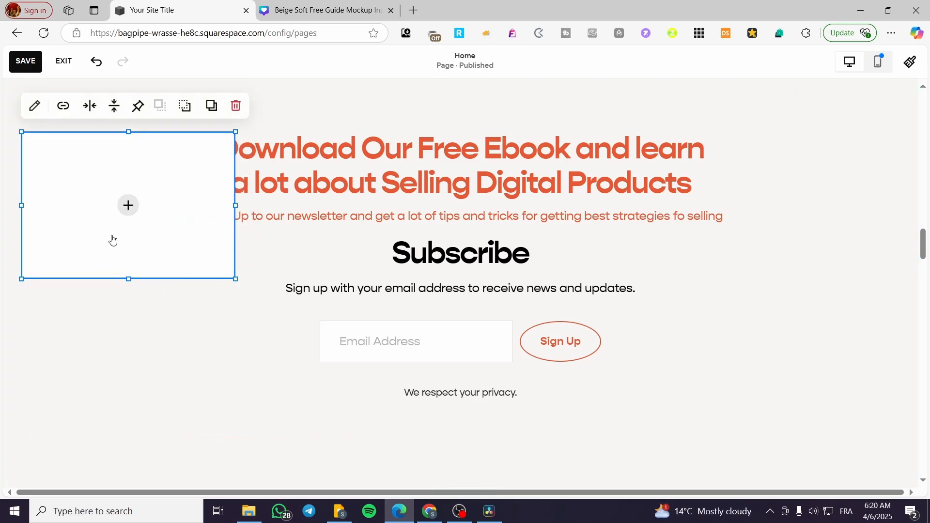
- Reshape the empty image block into a portrait rectangle beside the sign-up form and fill it with the downloaded free ebook mockup image
drag(130, 274, 121, 408)
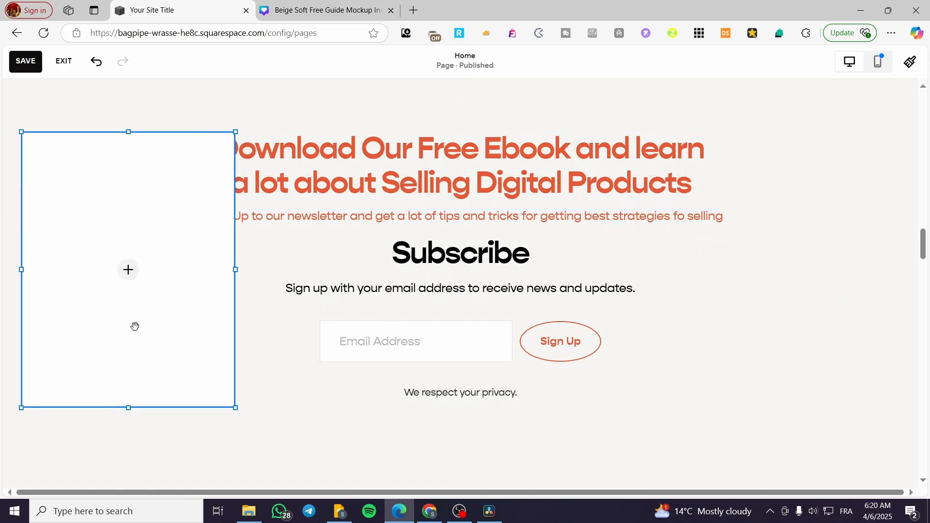
drag(235, 270, 202, 272)
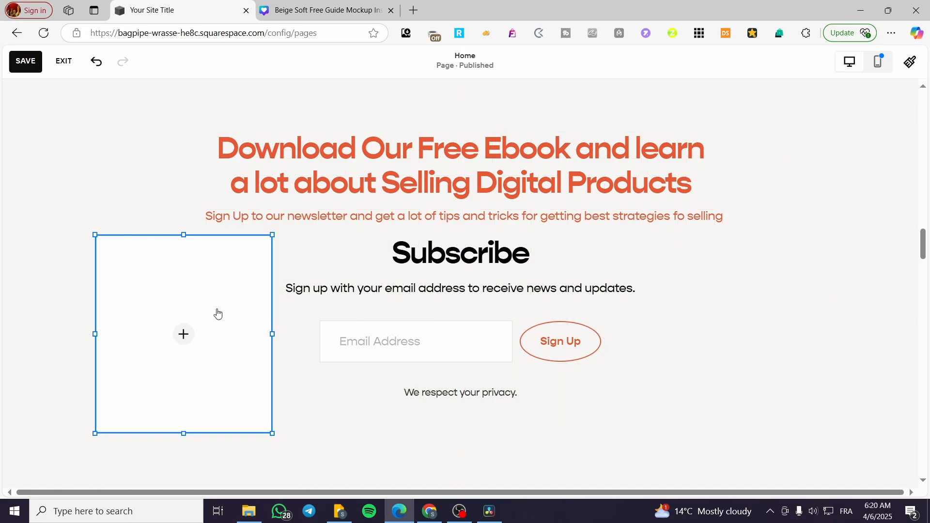
click(184, 334)
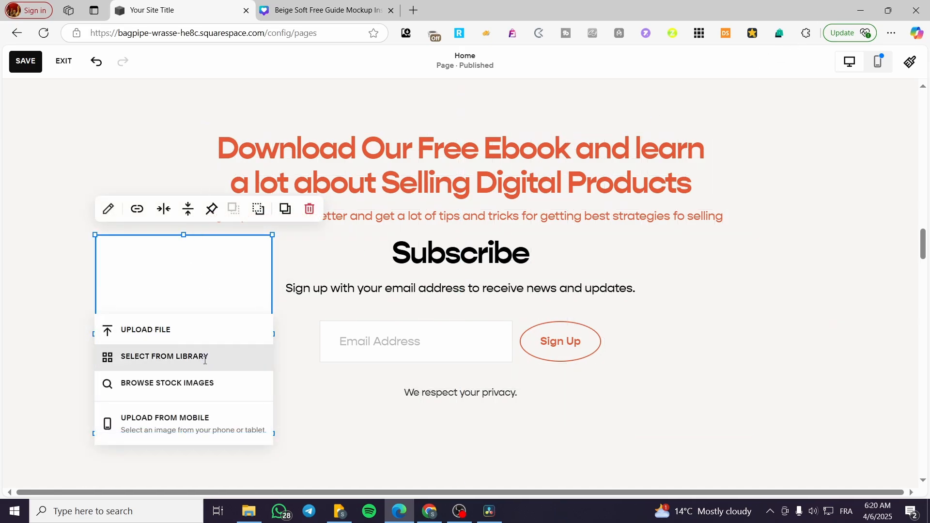
click(231, 293)
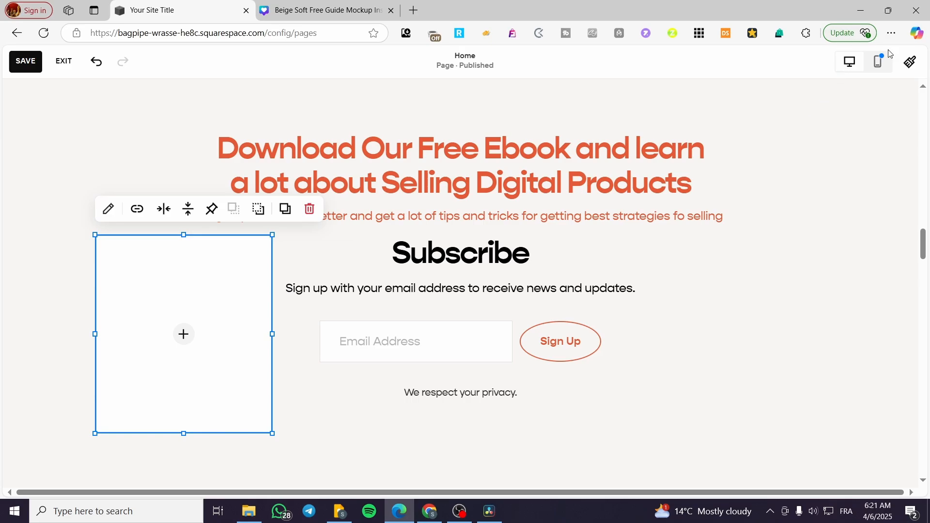
click(892, 33)
click(808, 217)
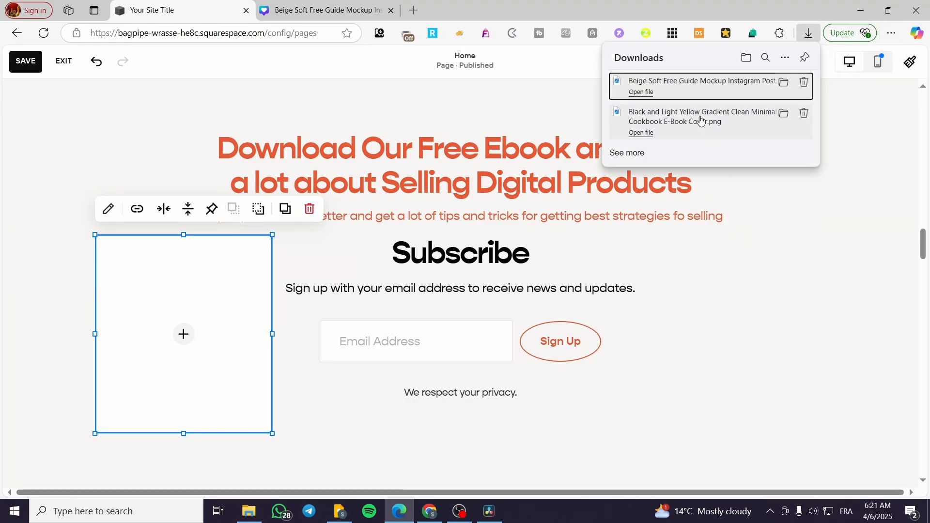
drag(698, 81, 157, 331)
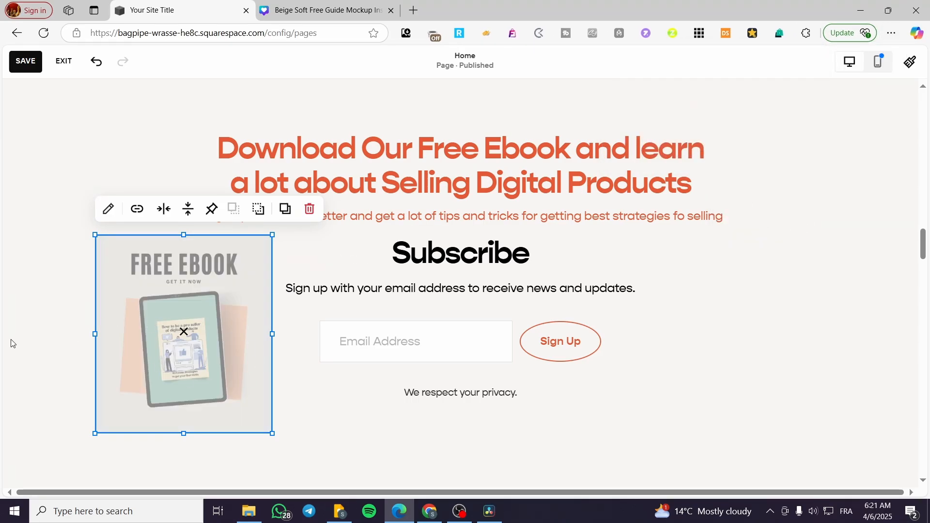
click(33, 333)
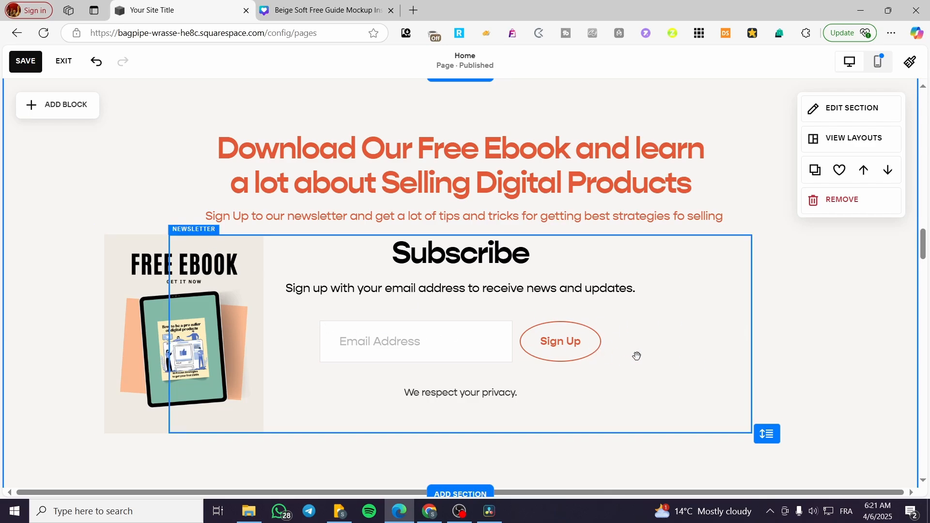
- Open the newsletter form block's settings and review its content, design and storage options, including the other storage services
click(562, 351)
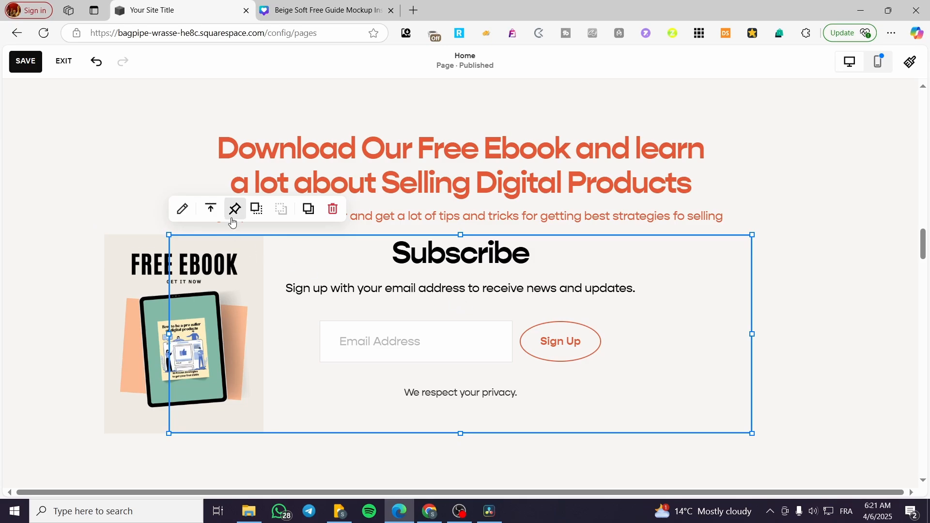
click(182, 209)
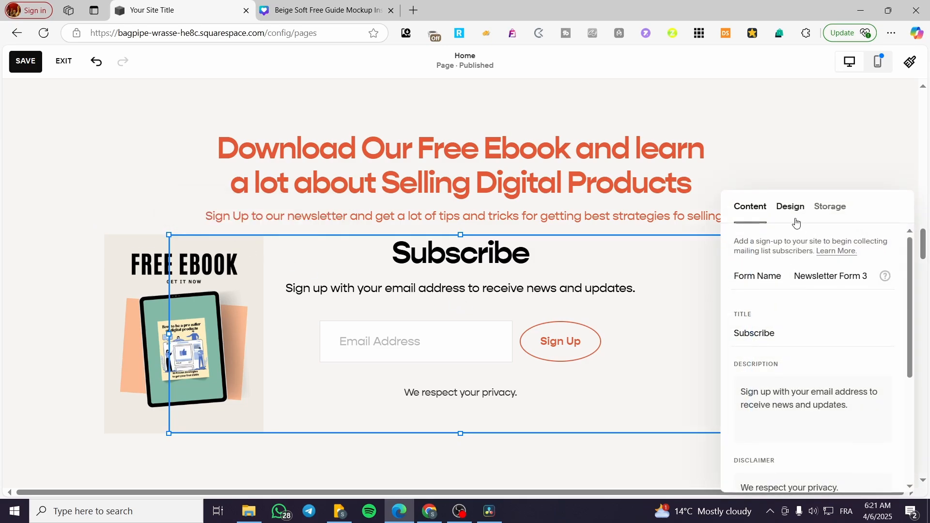
click(831, 208)
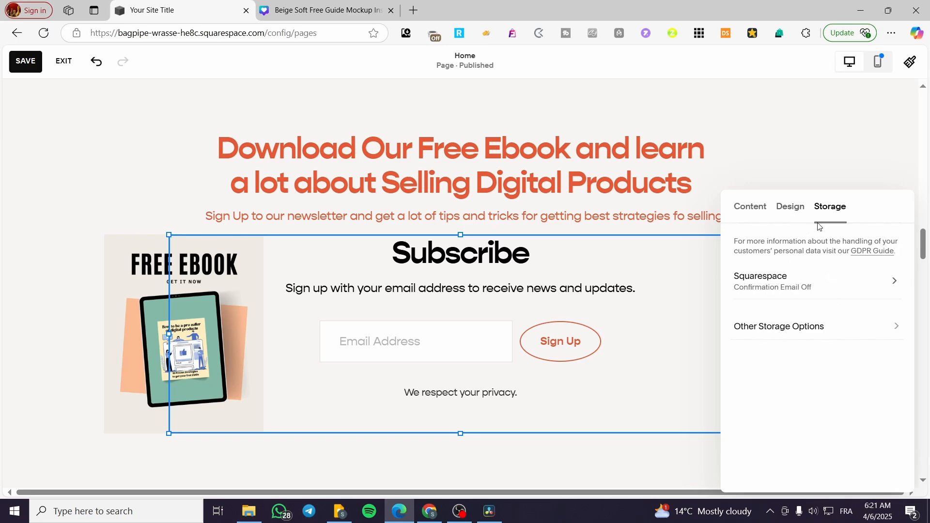
click(795, 211)
click(751, 211)
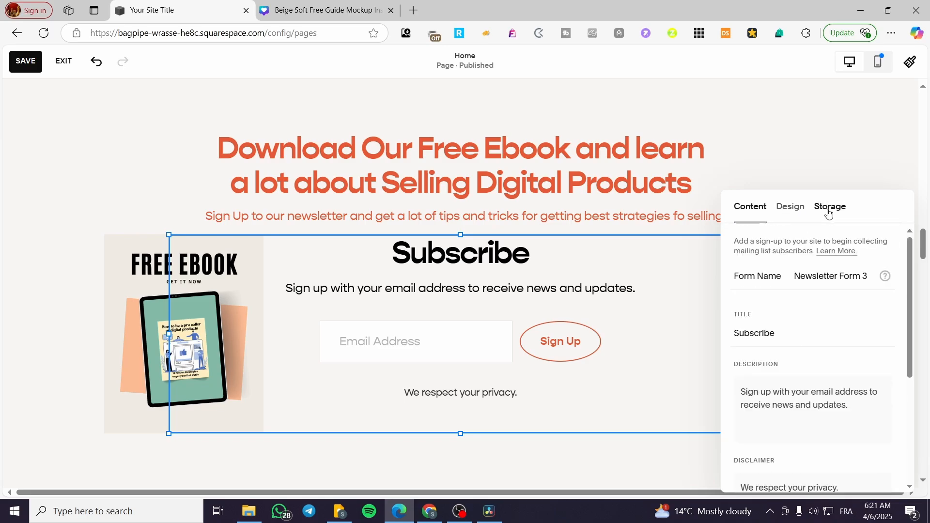
click(830, 209)
click(801, 333)
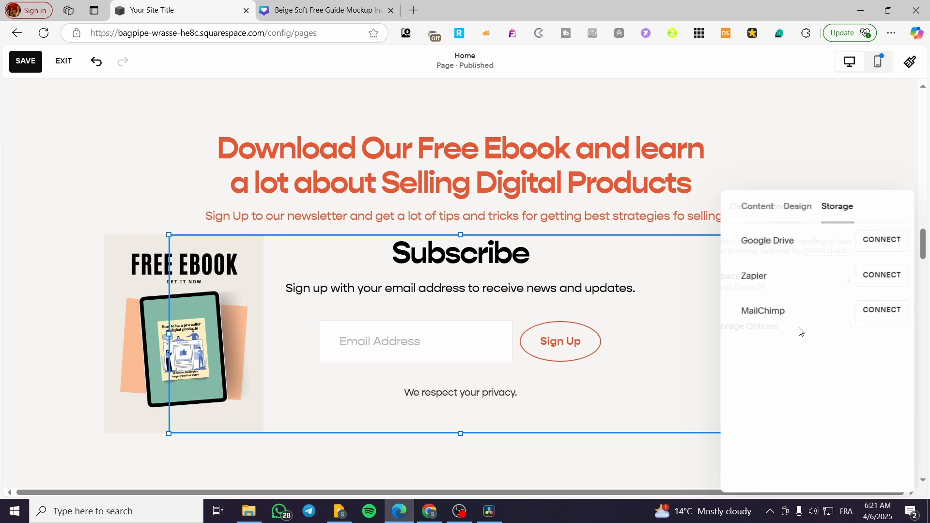
click(750, 209)
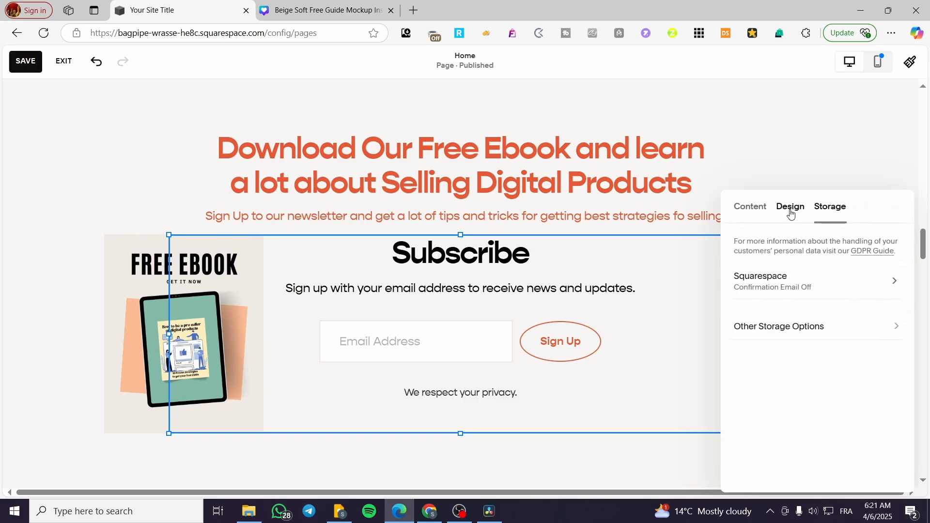
- Set the newsletter form's post-submit action to Redirect
click(759, 204)
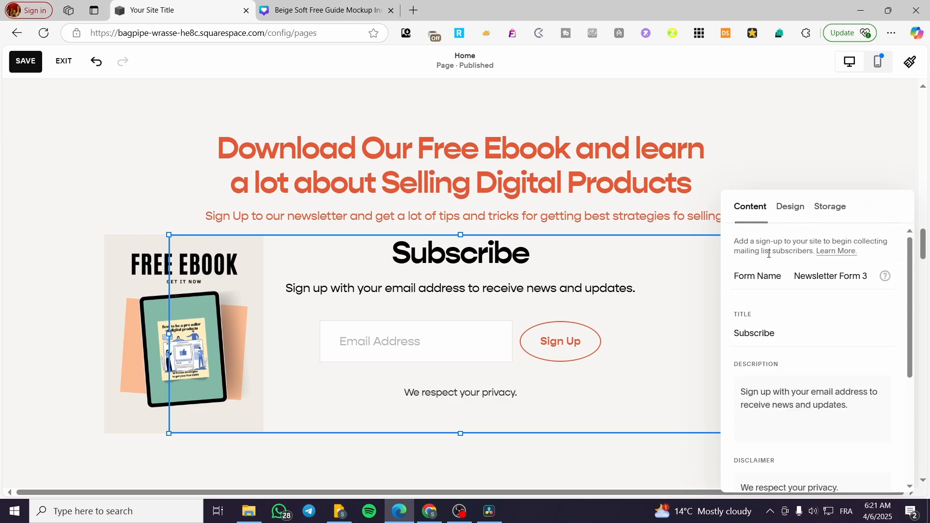
scroll(798, 313, down, 4)
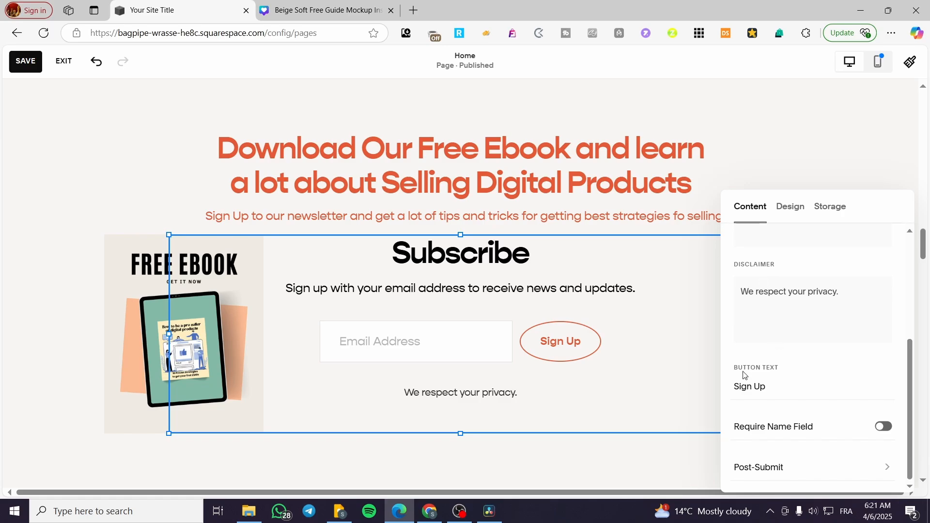
click(799, 470)
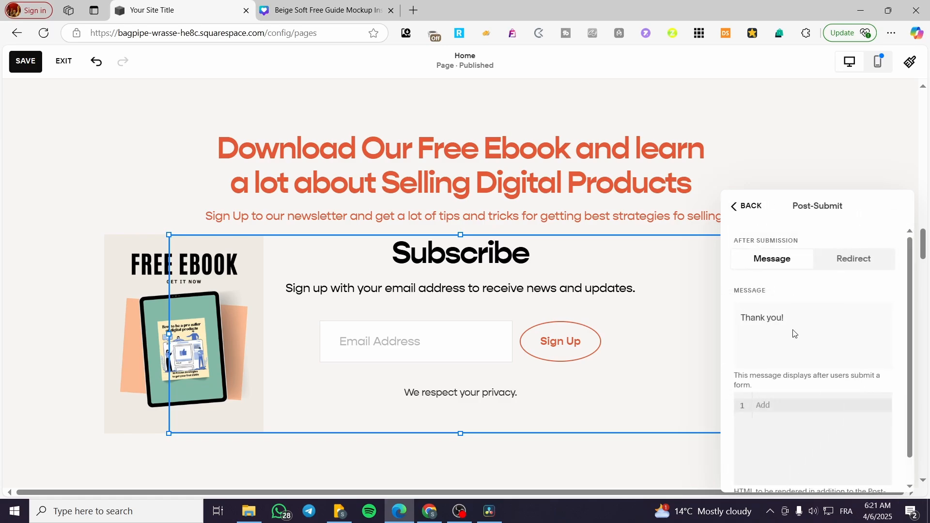
click(867, 264)
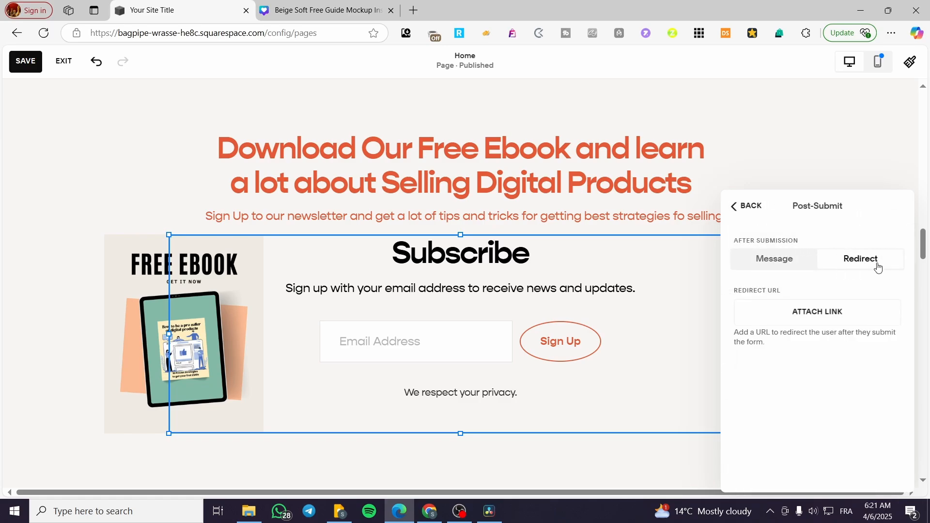
- Attach a File link as the form's redirect target and show the browser's recent downloads to pick the file from
click(818, 314)
click(556, 297)
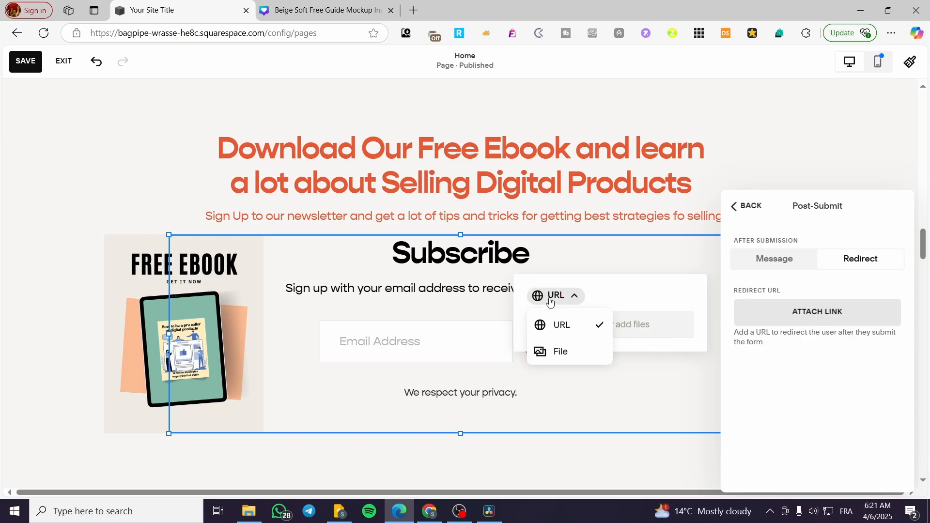
click(567, 349)
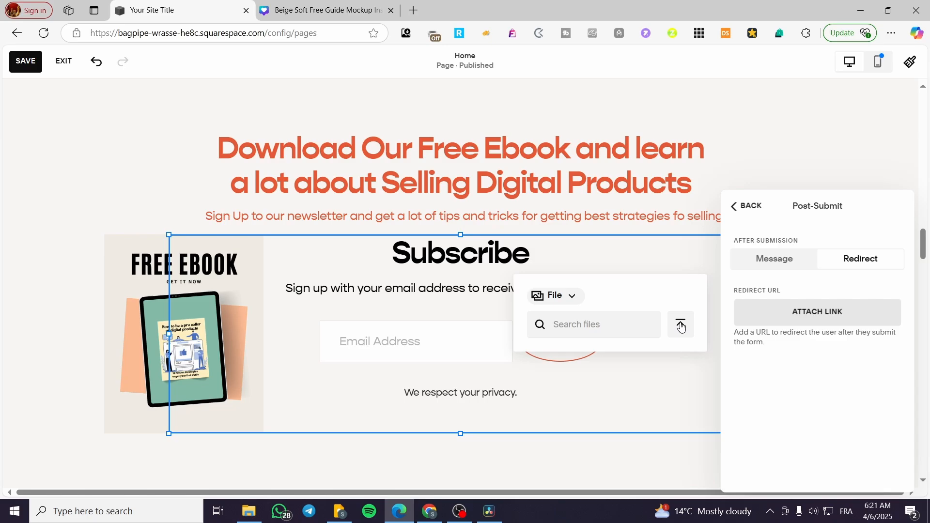
click(891, 32)
click(775, 209)
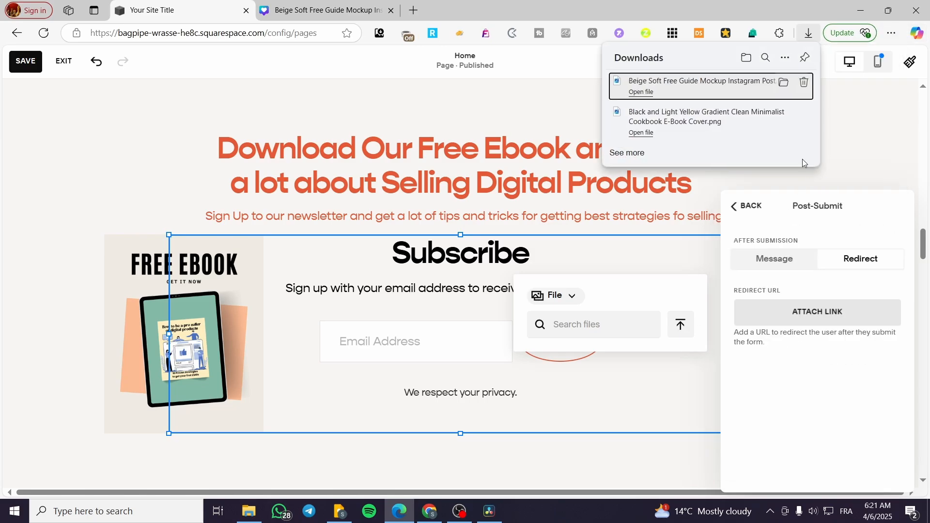